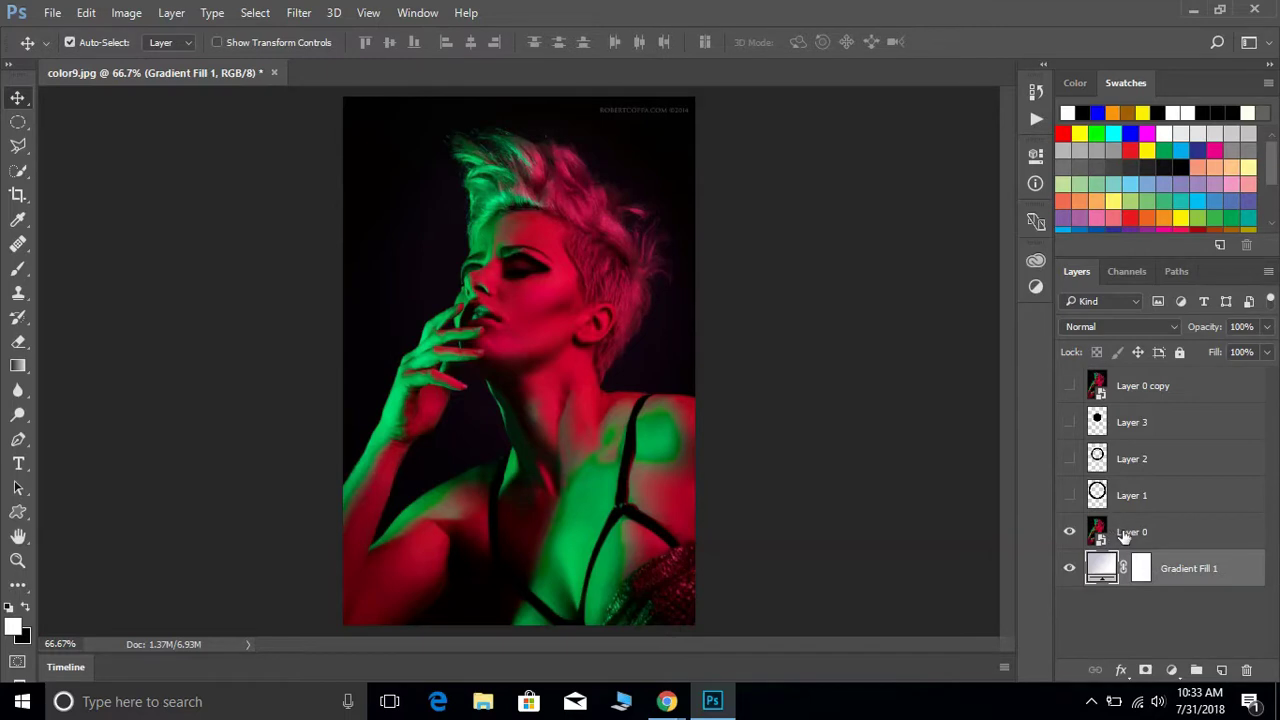
Move Layer 0 directly above Layer 3 and duplicate it twice.
click(1124, 536)
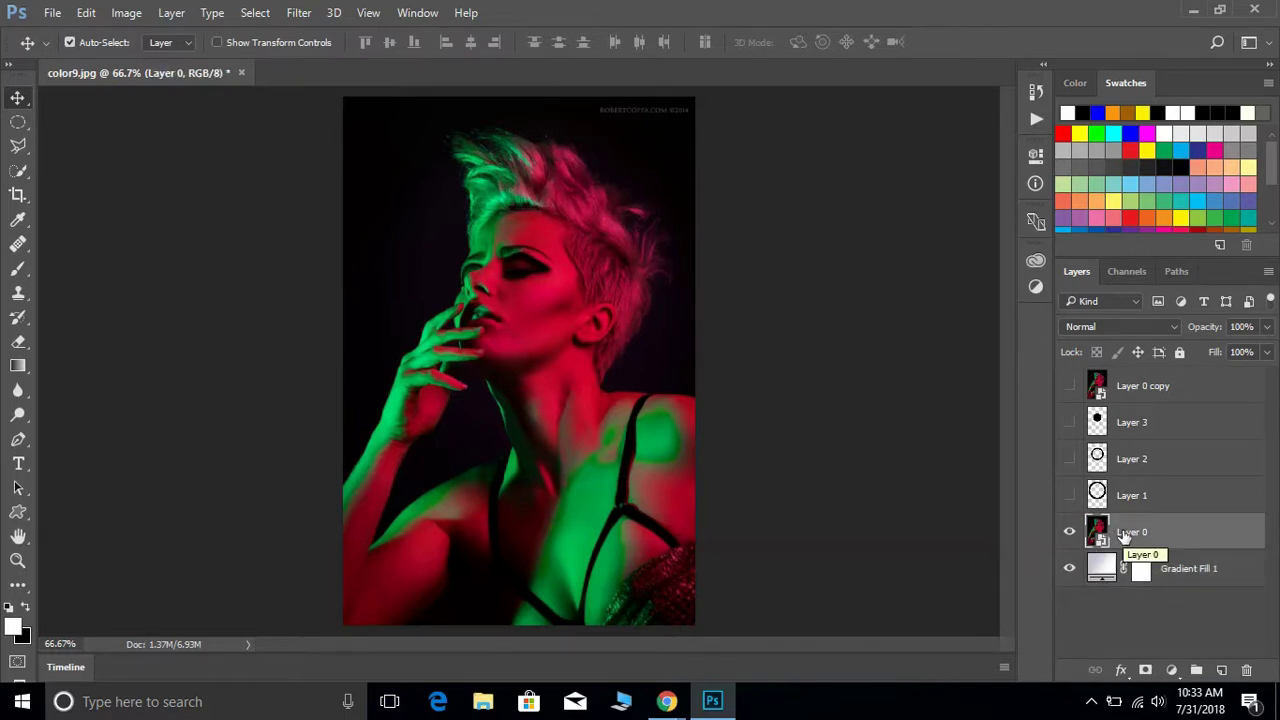
drag(1124, 536, 1138, 432)
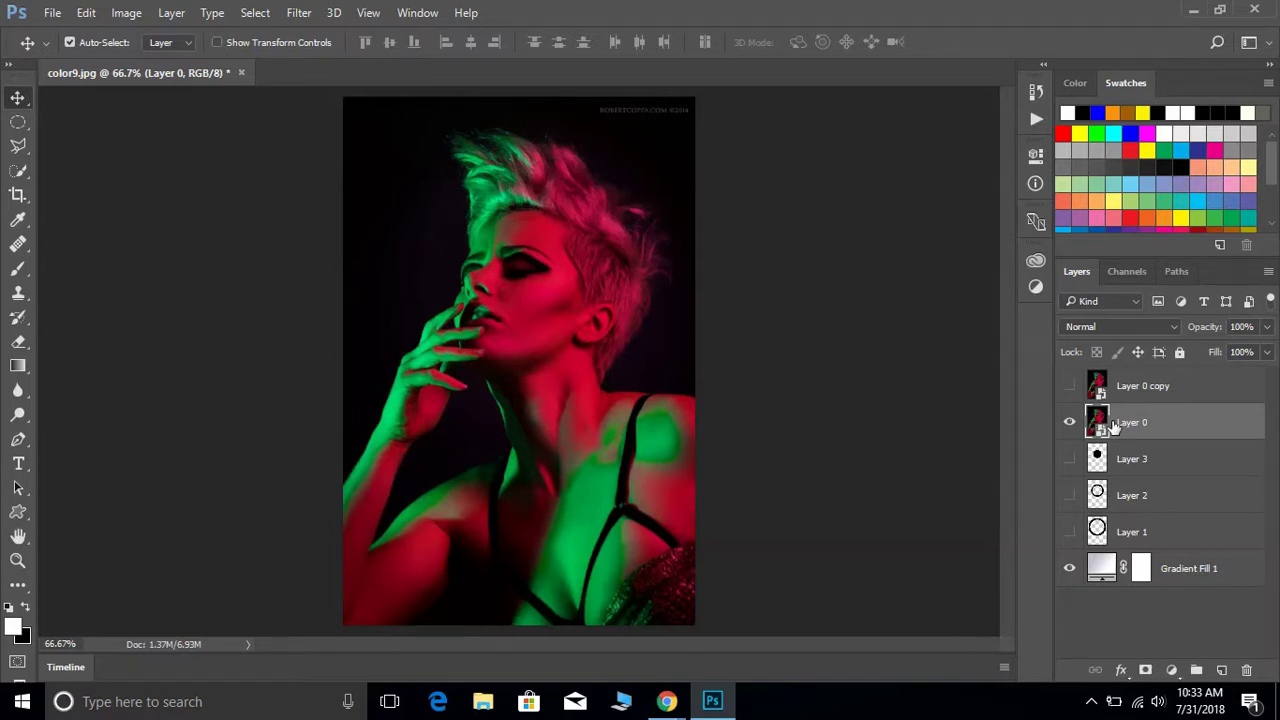
key(ctrl+j)
key(ctrl+j)
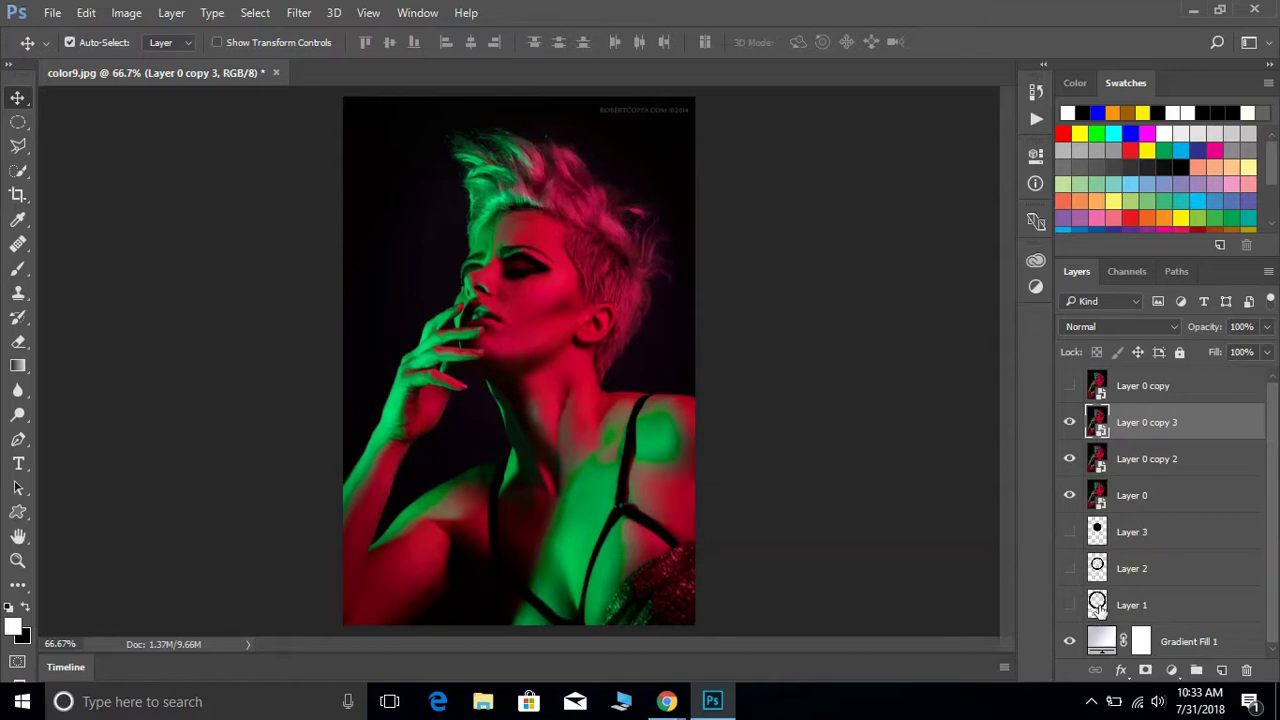
Mask Layer 0 copy 3 to the large outer ring, using the outline of Layer 1 as the selection.
key(ctrl)
ctrl+click(1097, 601)
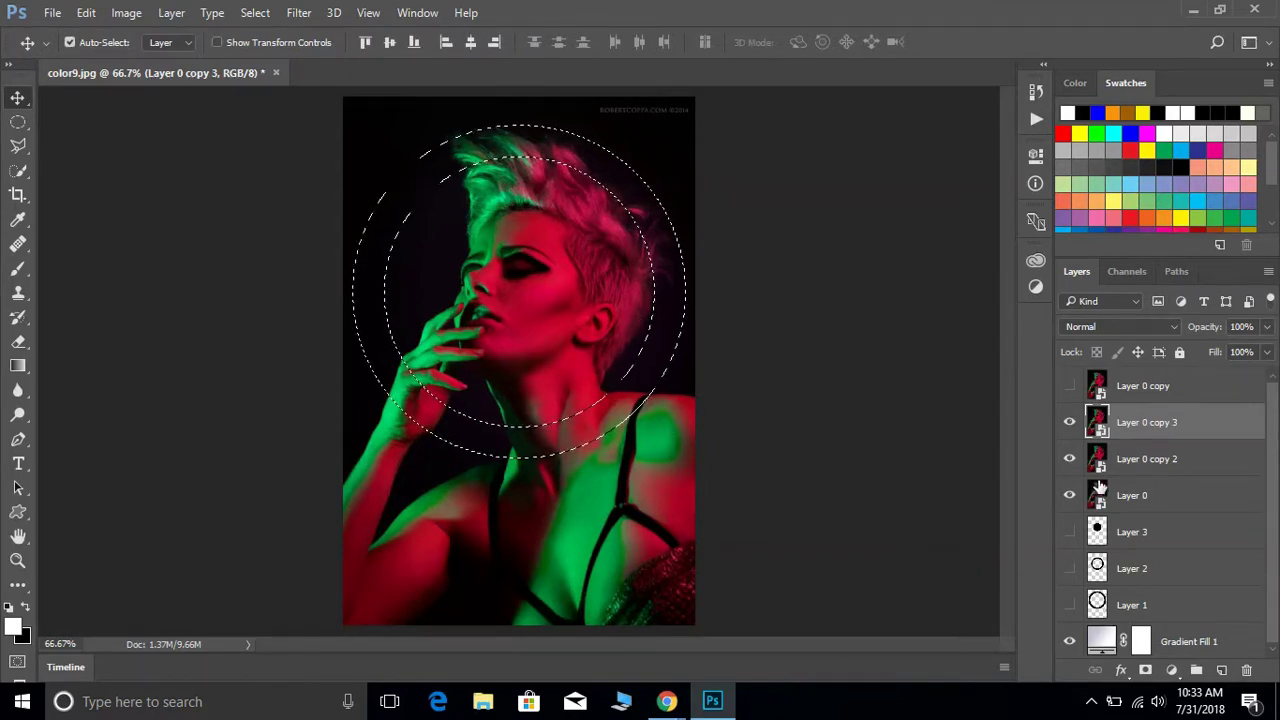
click(1145, 671)
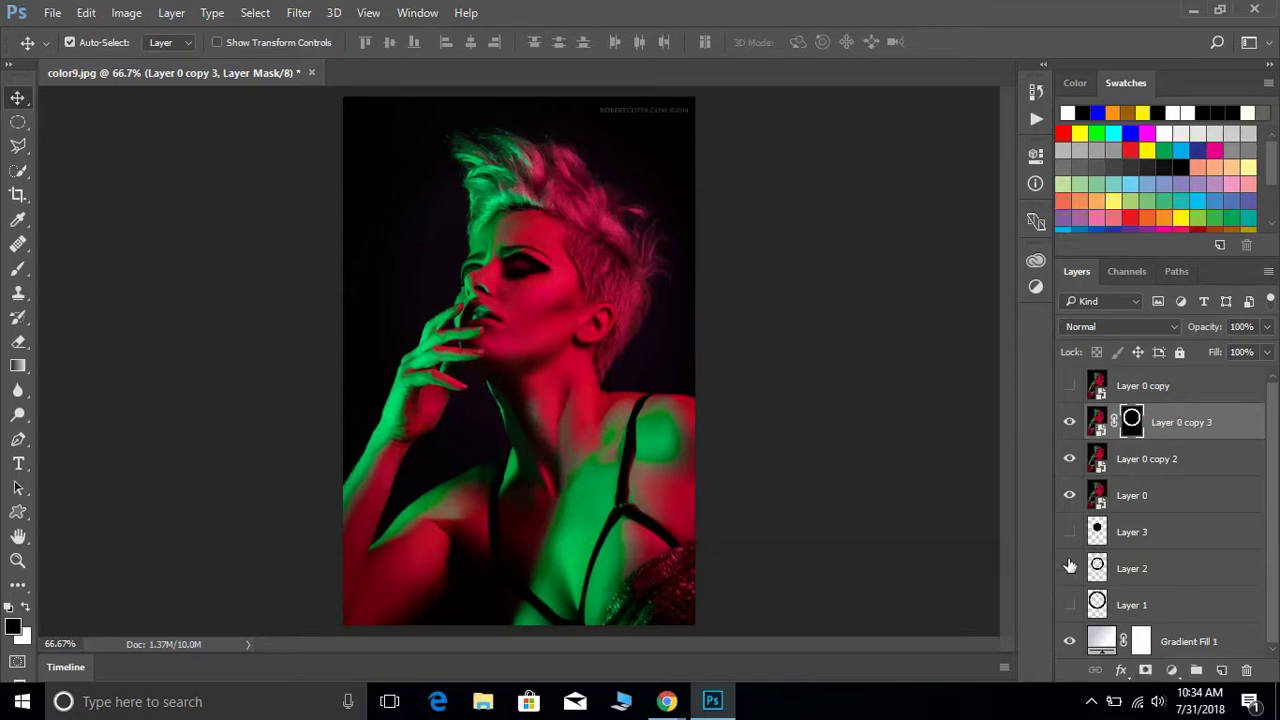
Mask Layer 0 copy 2 to the middle ring, using the outline of Layer 2 as the selection.
click(1097, 460)
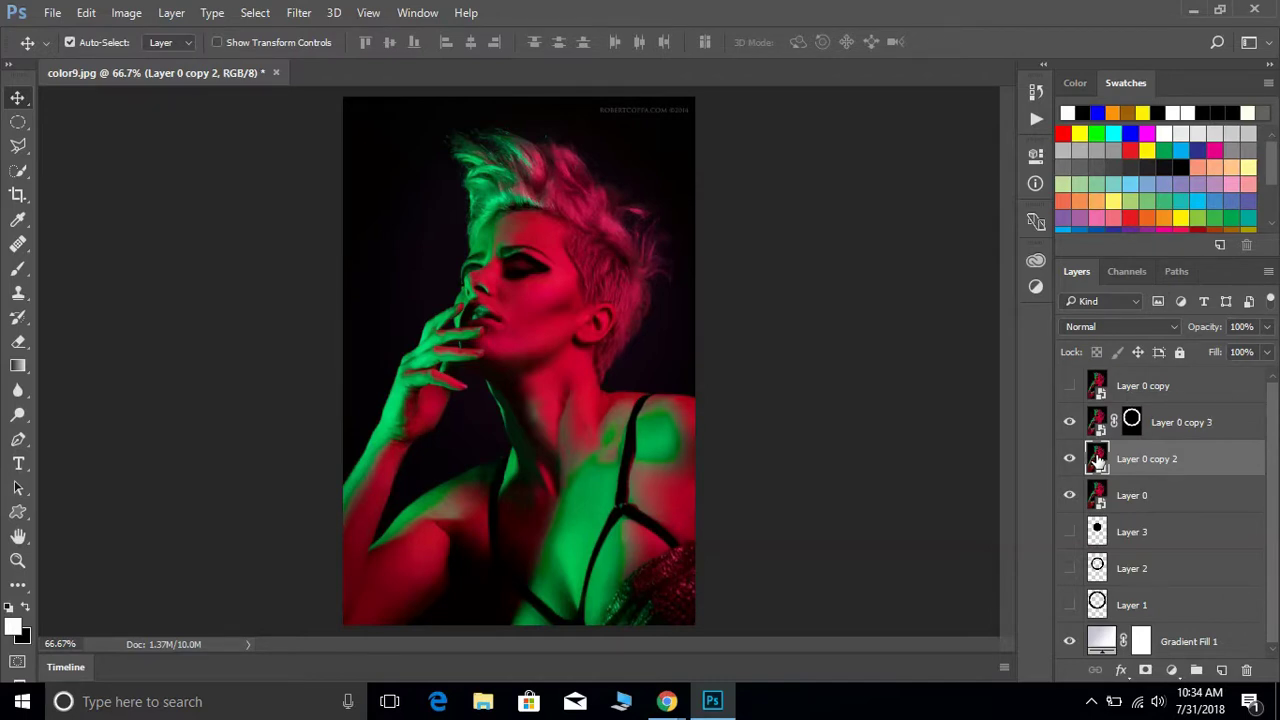
key(ctrl)
ctrl+click(1097, 568)
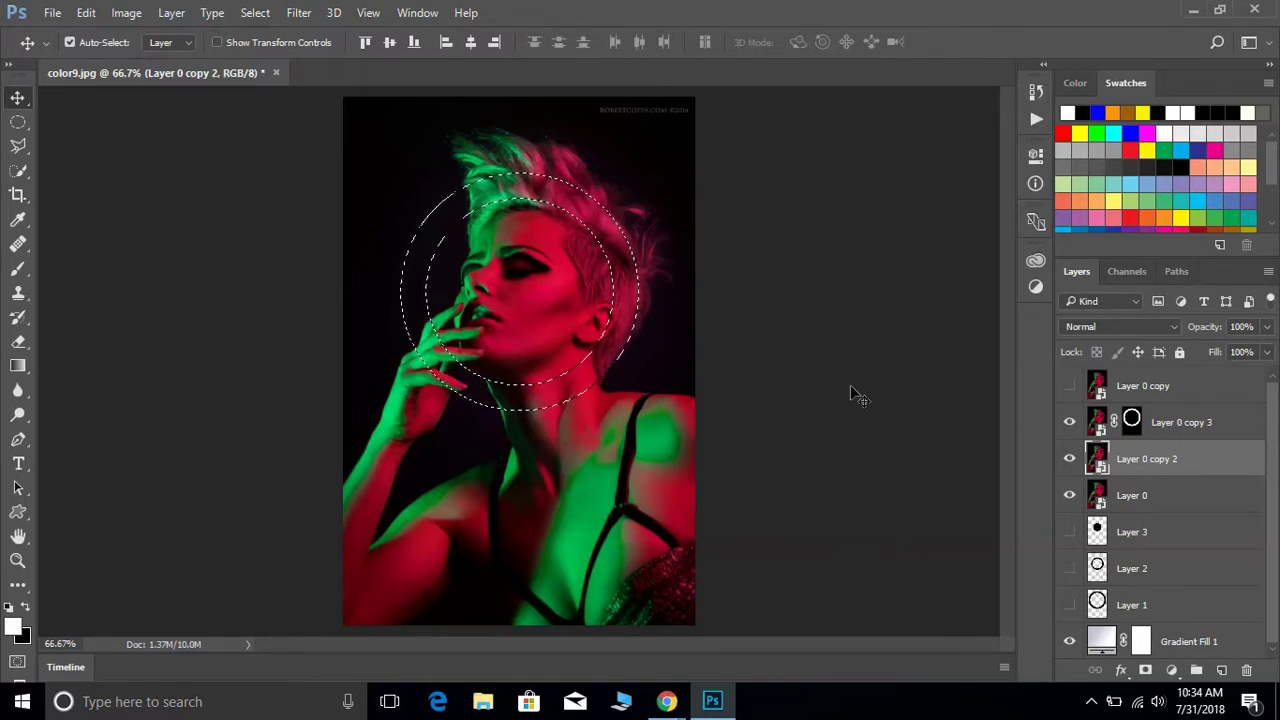
click(1146, 671)
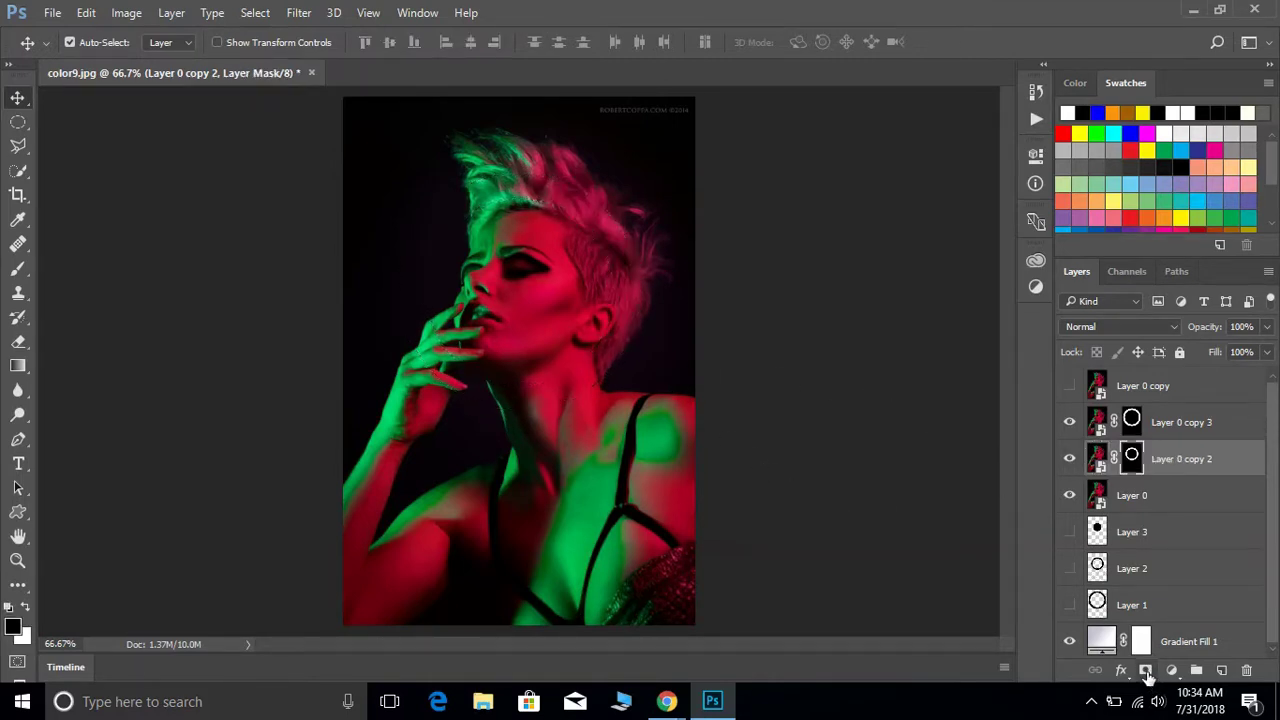
Mask Layer 0 to the inner circle, using the outline of Layer 3 as the selection.
click(1099, 496)
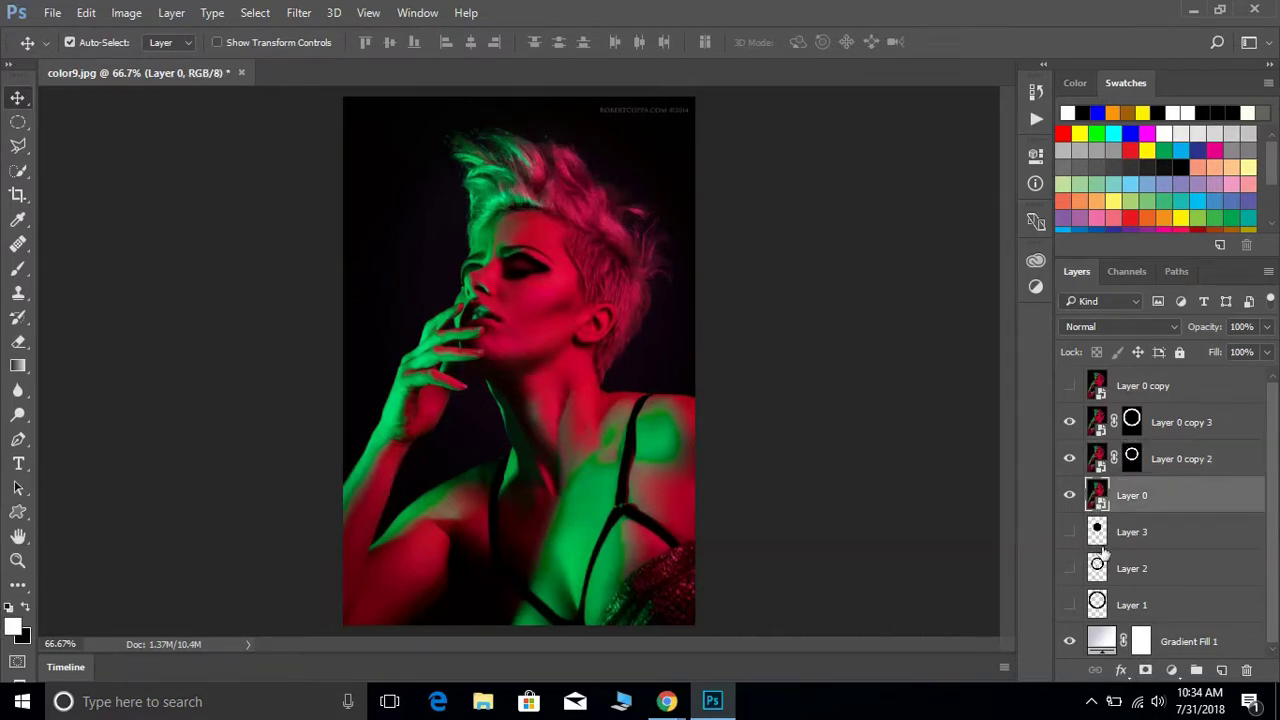
key(ctrl)
ctrl+click(1097, 533)
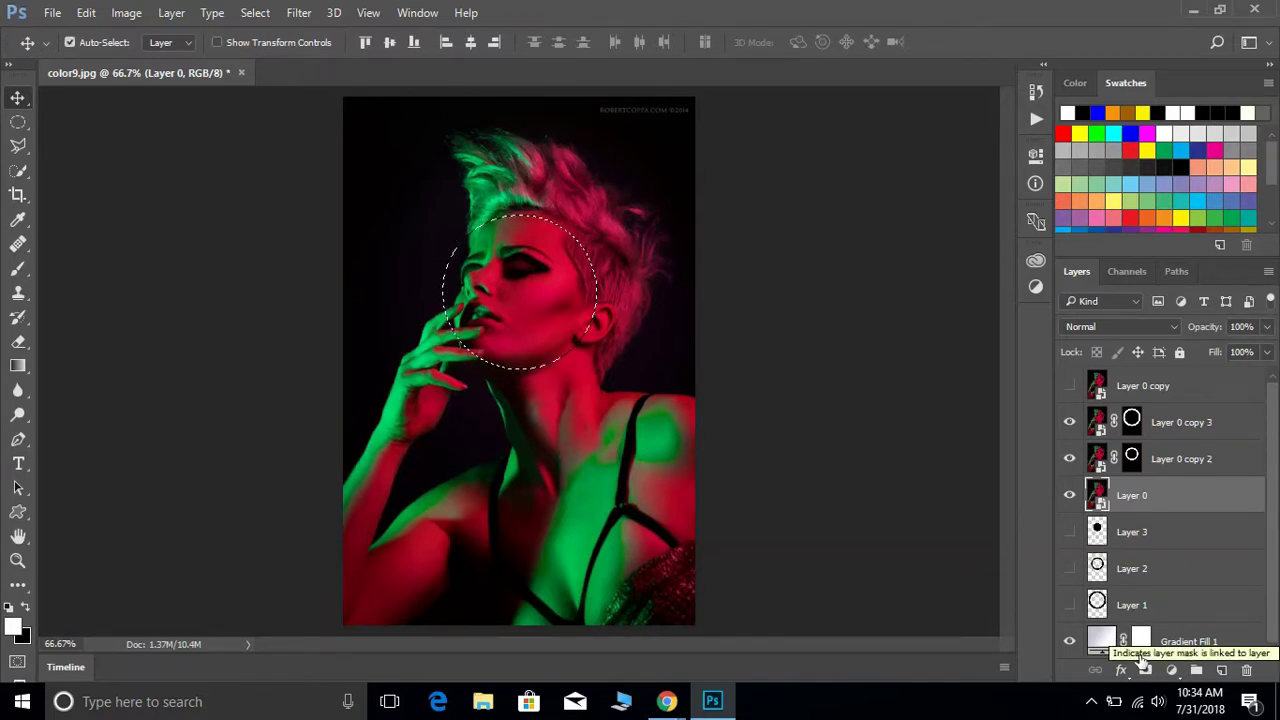
click(1146, 670)
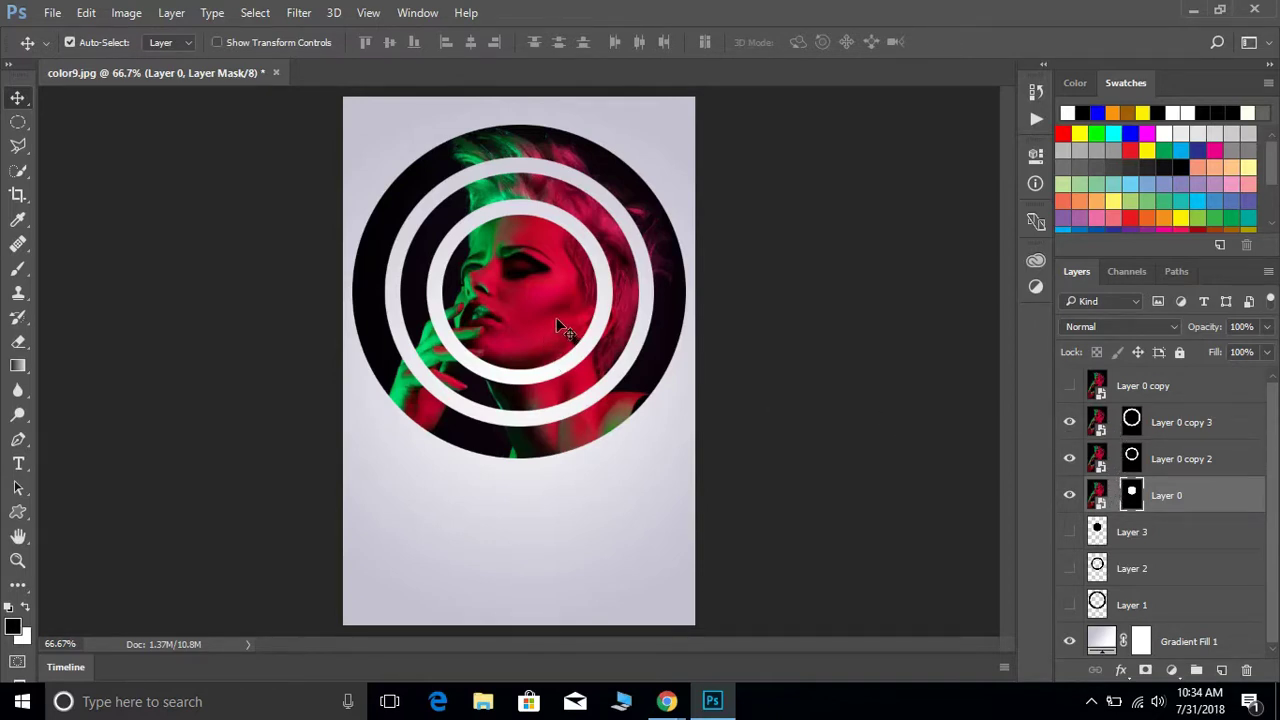
Shift the photo slightly right inside the inner circle and up and left inside the middle ring, leaving both masks in place.
click(1096, 495)
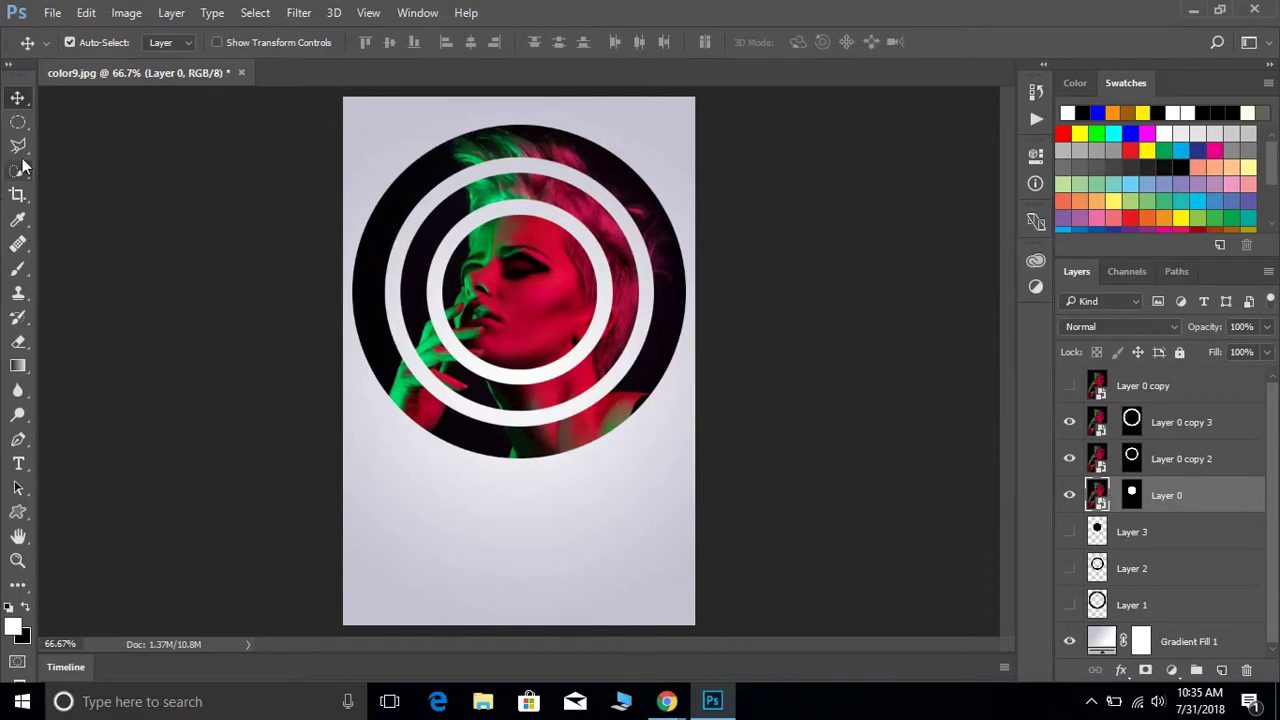
mouse_move(545, 311)
mouse_down()
mouse_move(564, 305)
mouse_move(554, 315)
mouse_up()
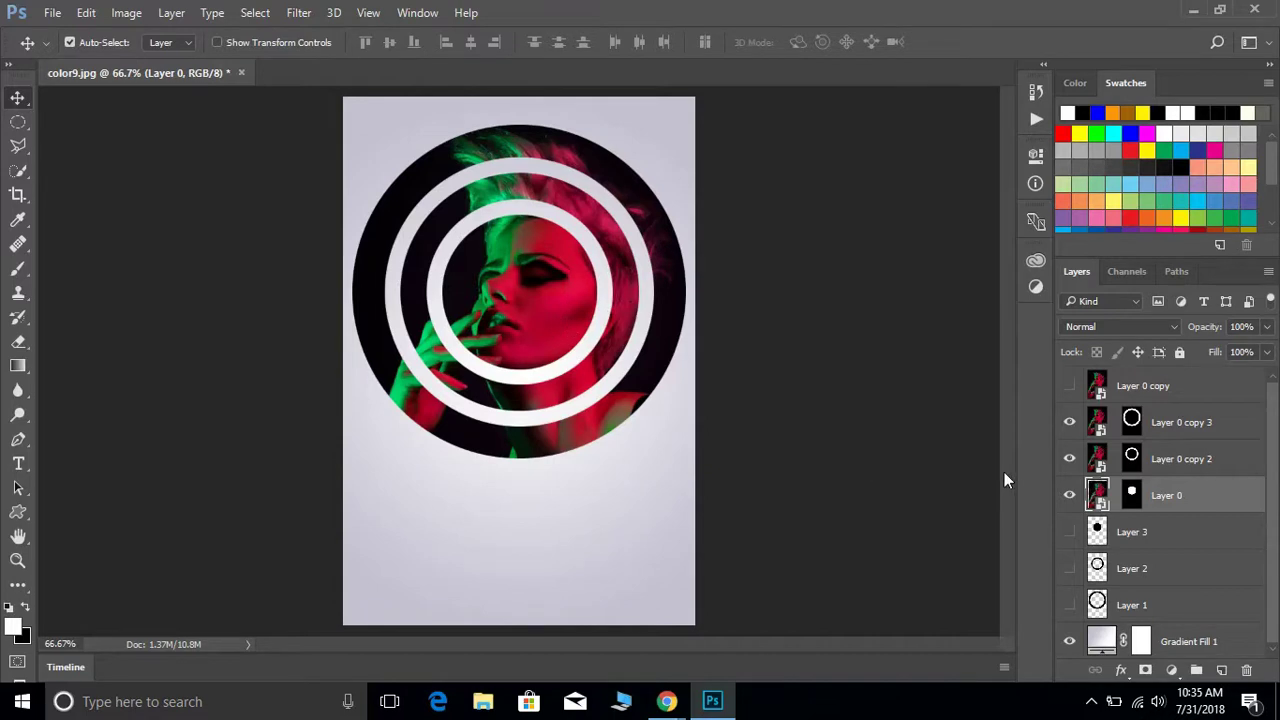
click(1097, 455)
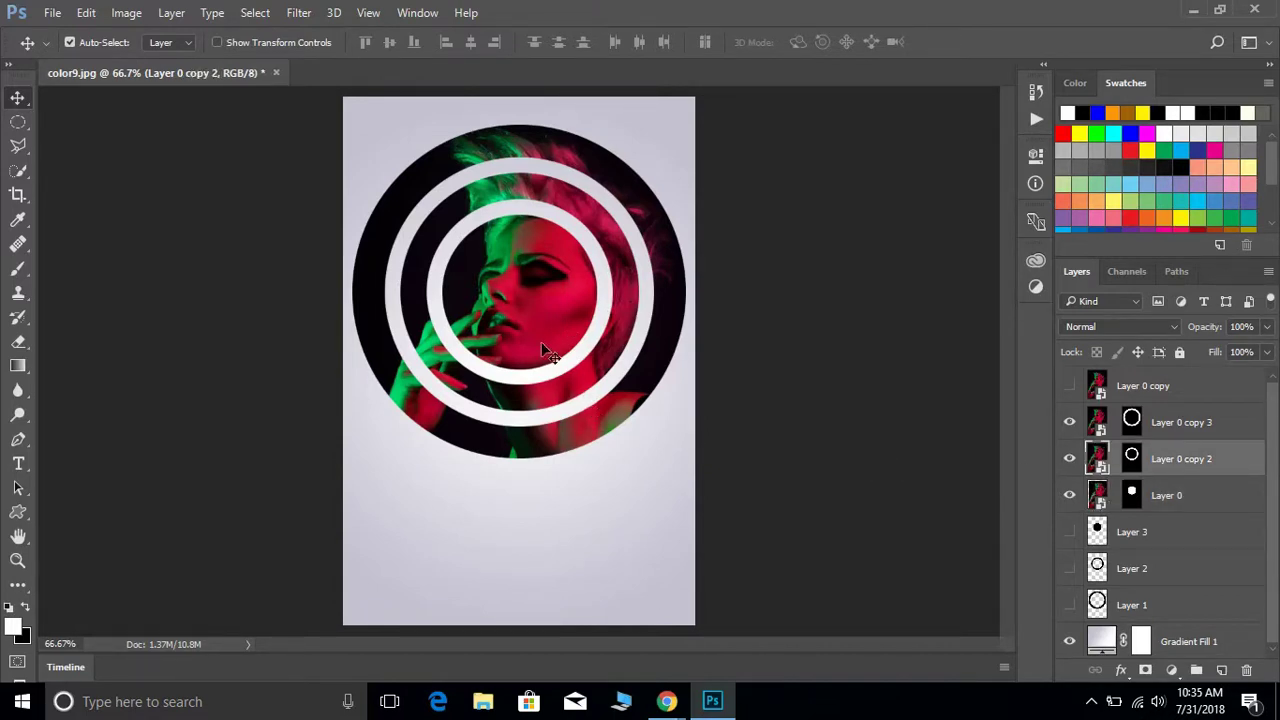
drag(575, 379, 545, 345)
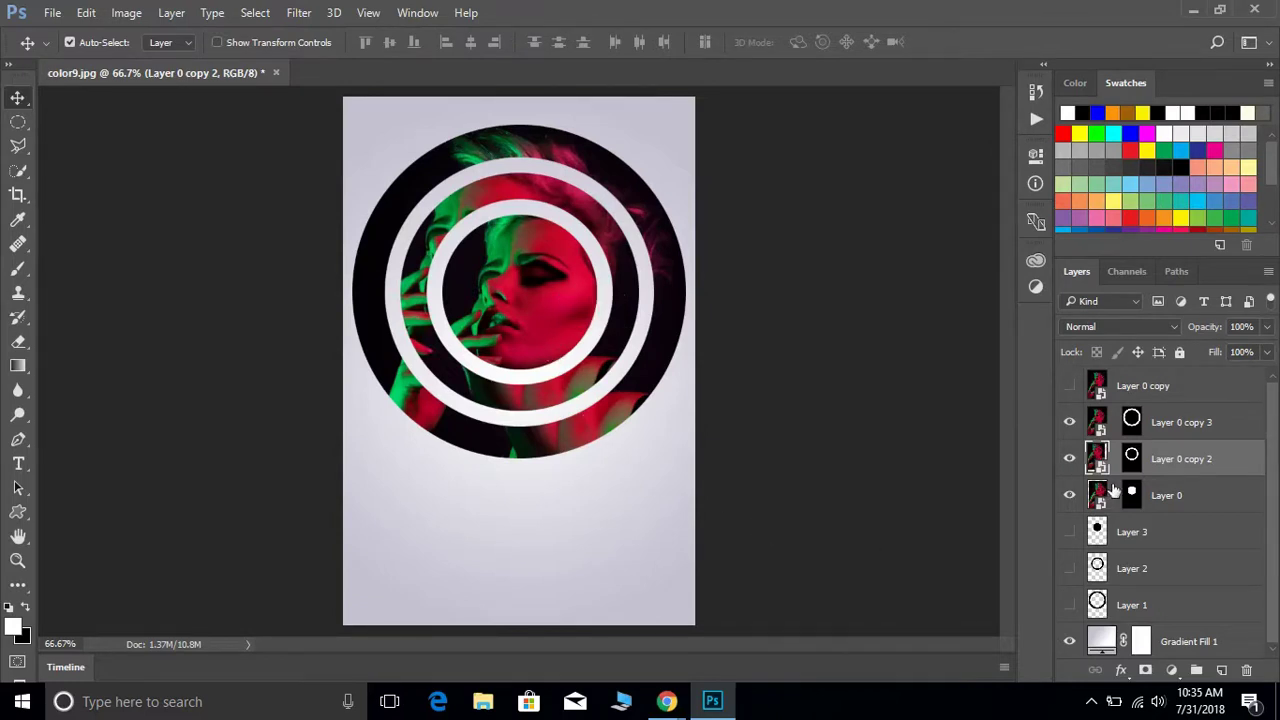
Scale the outer ring's photo on Layer 0 copy 3 to about 90% width and 93% height and move it up and right.
click(1105, 423)
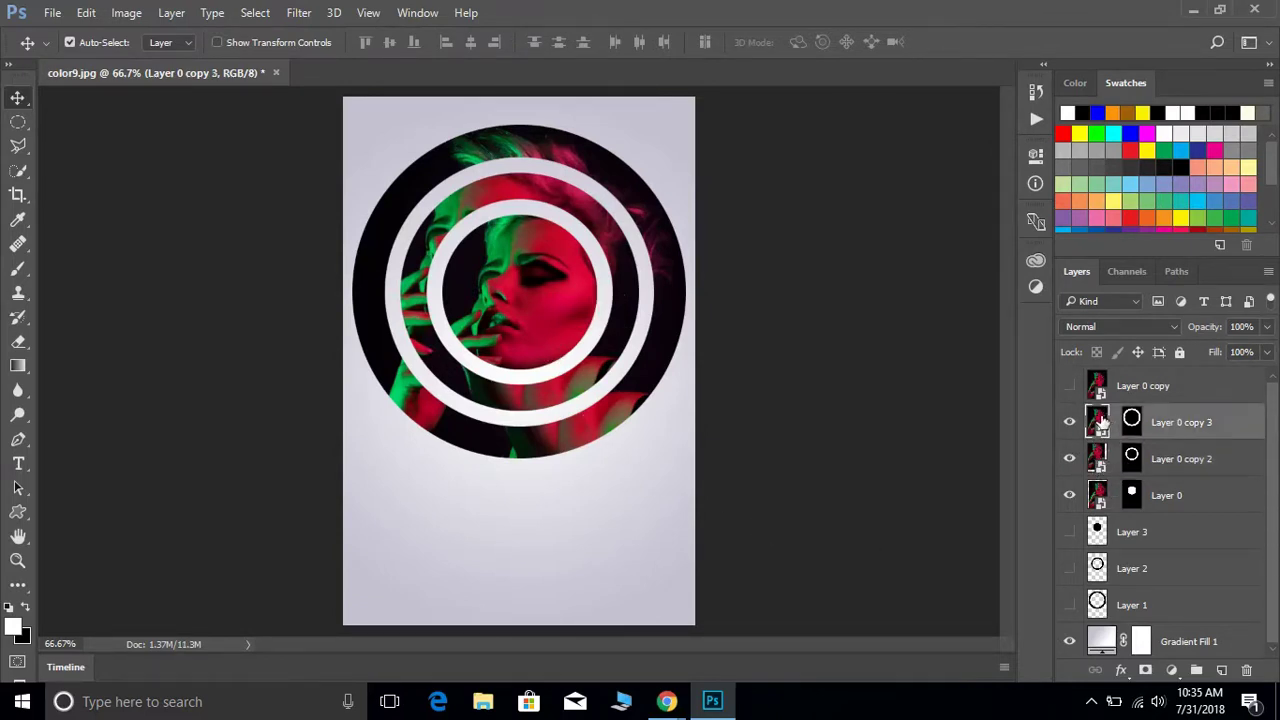
drag(614, 400, 641, 418)
key(ctrl+t)
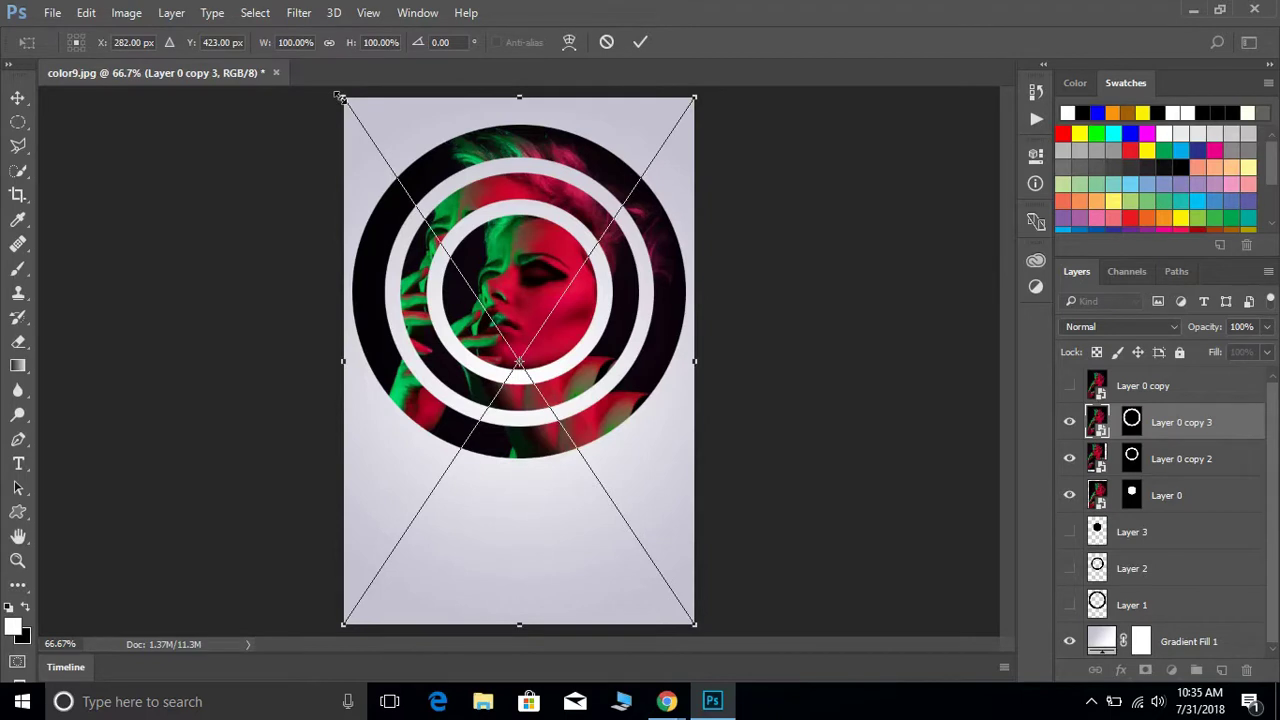
drag(341, 98, 377, 136)
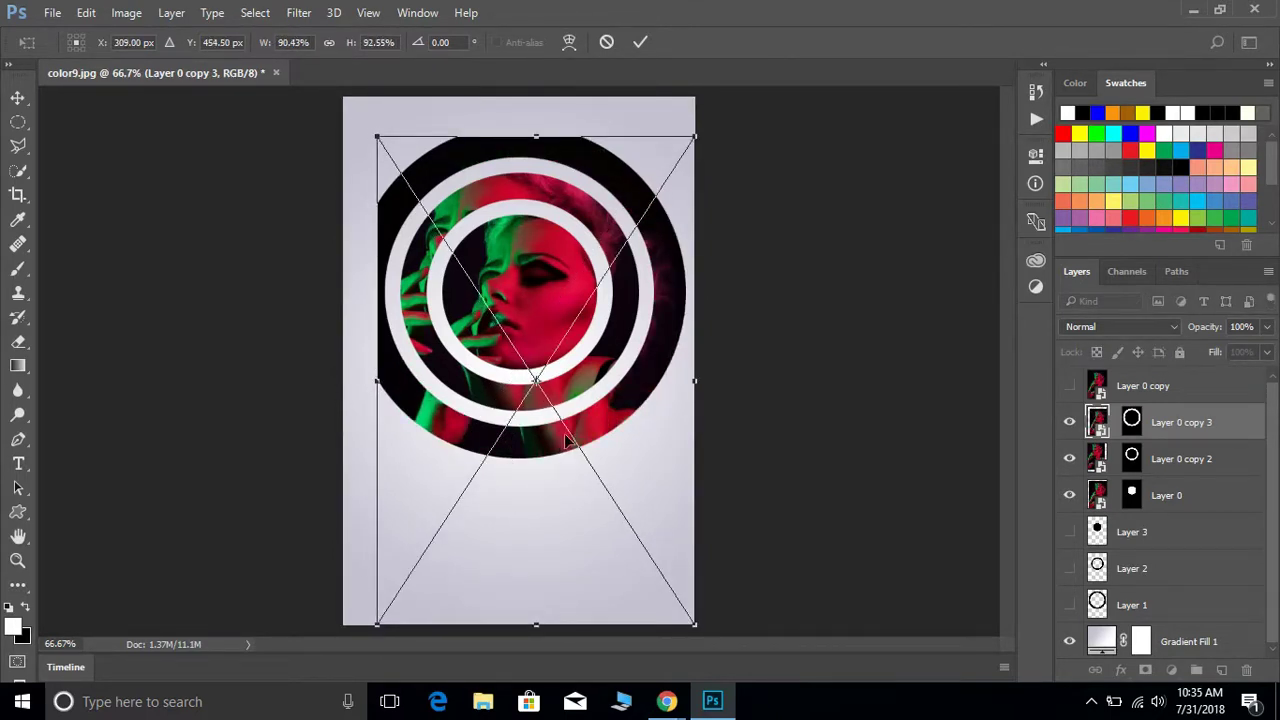
drag(563, 450, 611, 323)
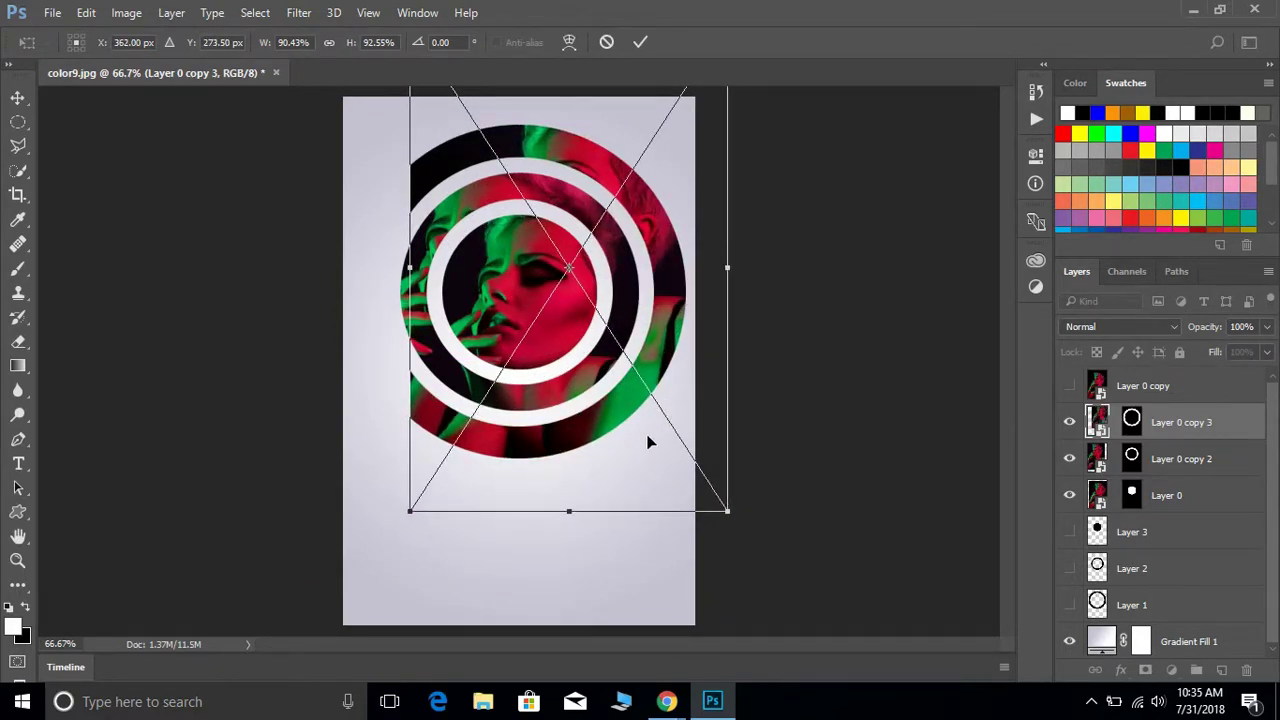
key(Return)
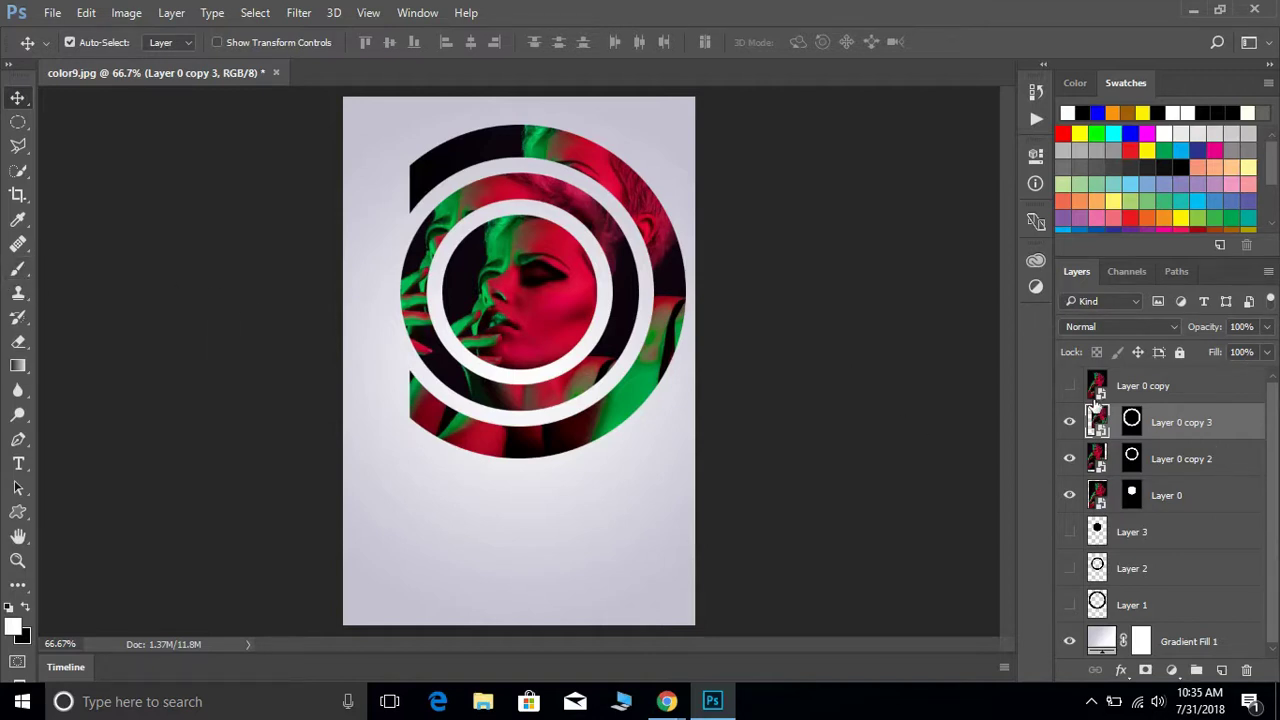
Make the mask of Layer 0 copy 3 active and choose the 55 px round brush with 100% hardness.
click(1129, 421)
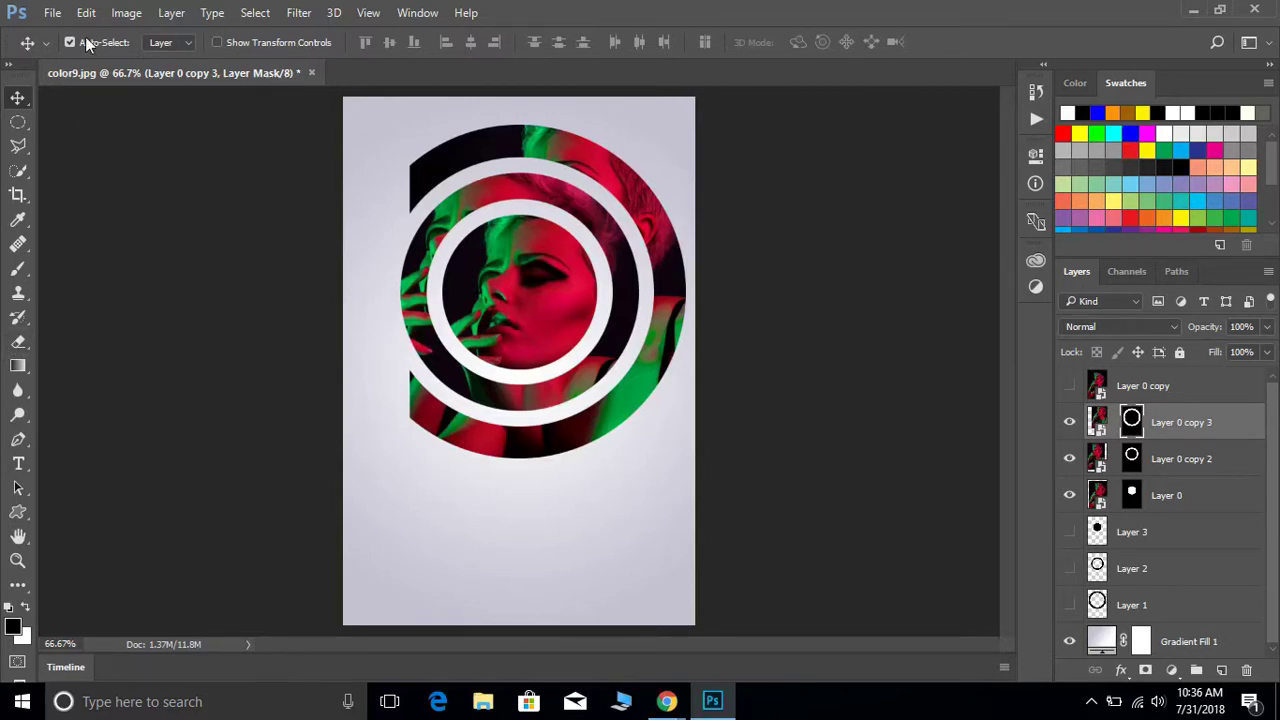
click(19, 271)
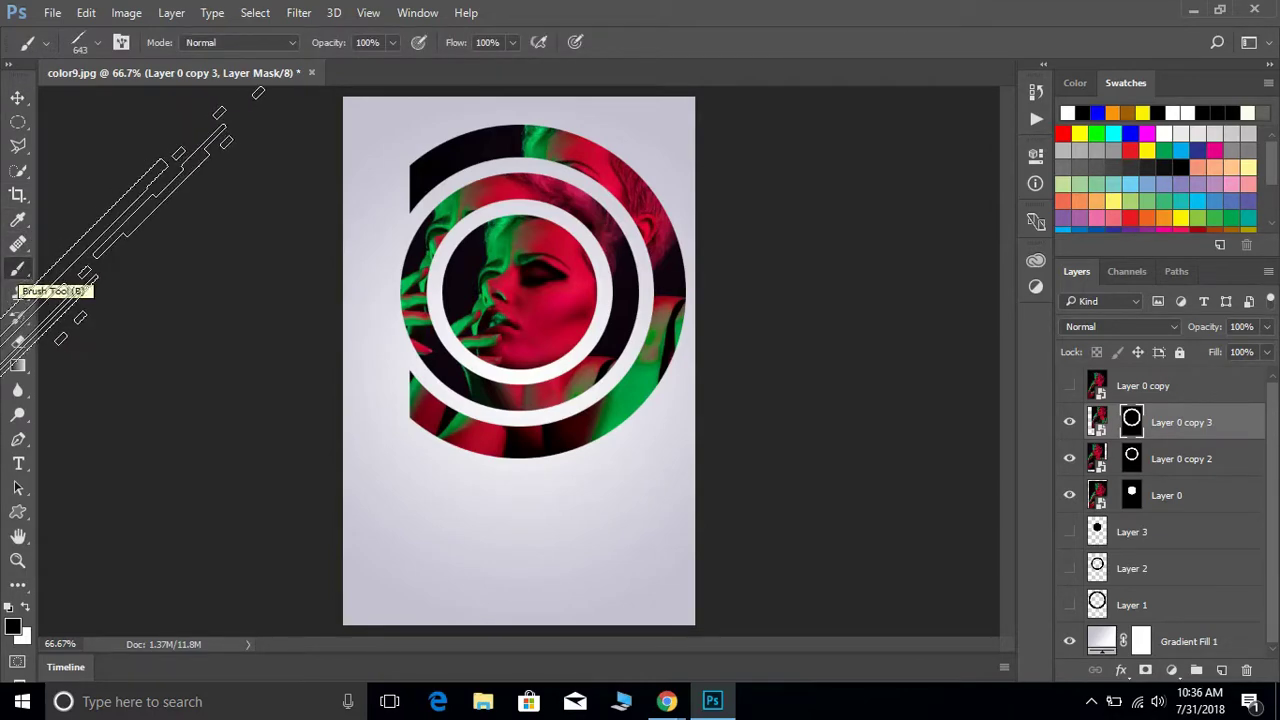
click(97, 41)
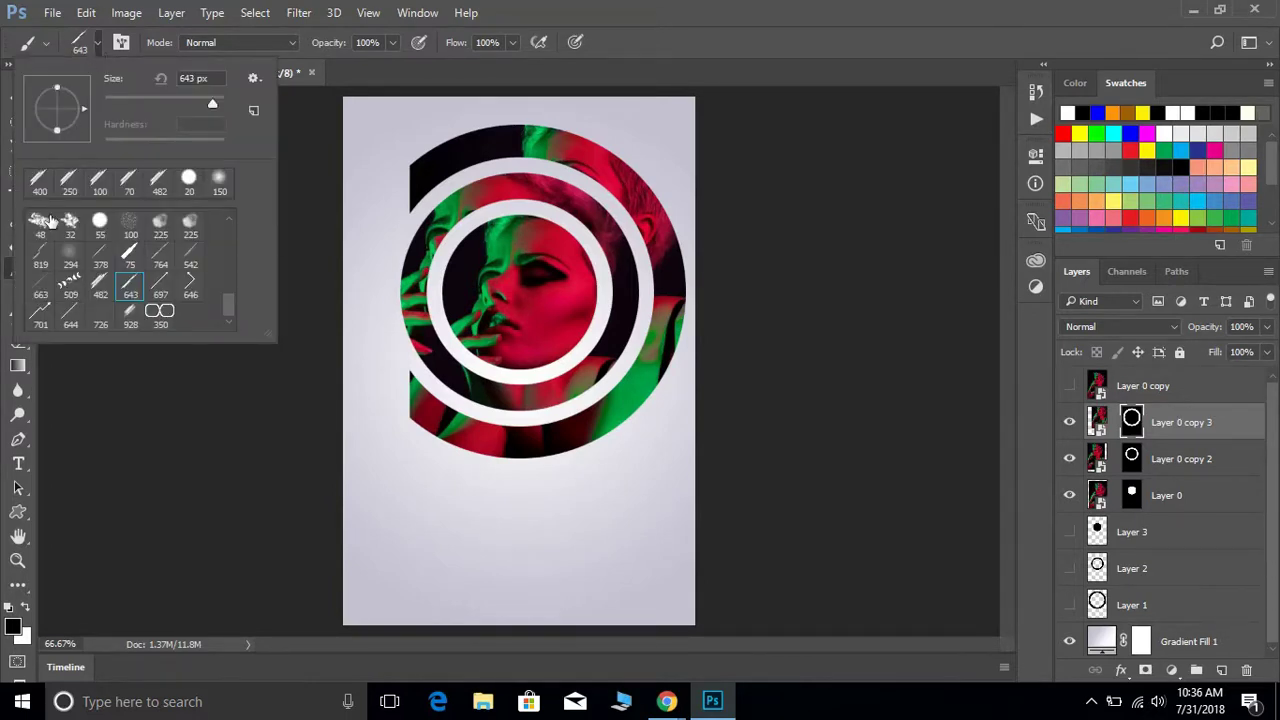
click(100, 224)
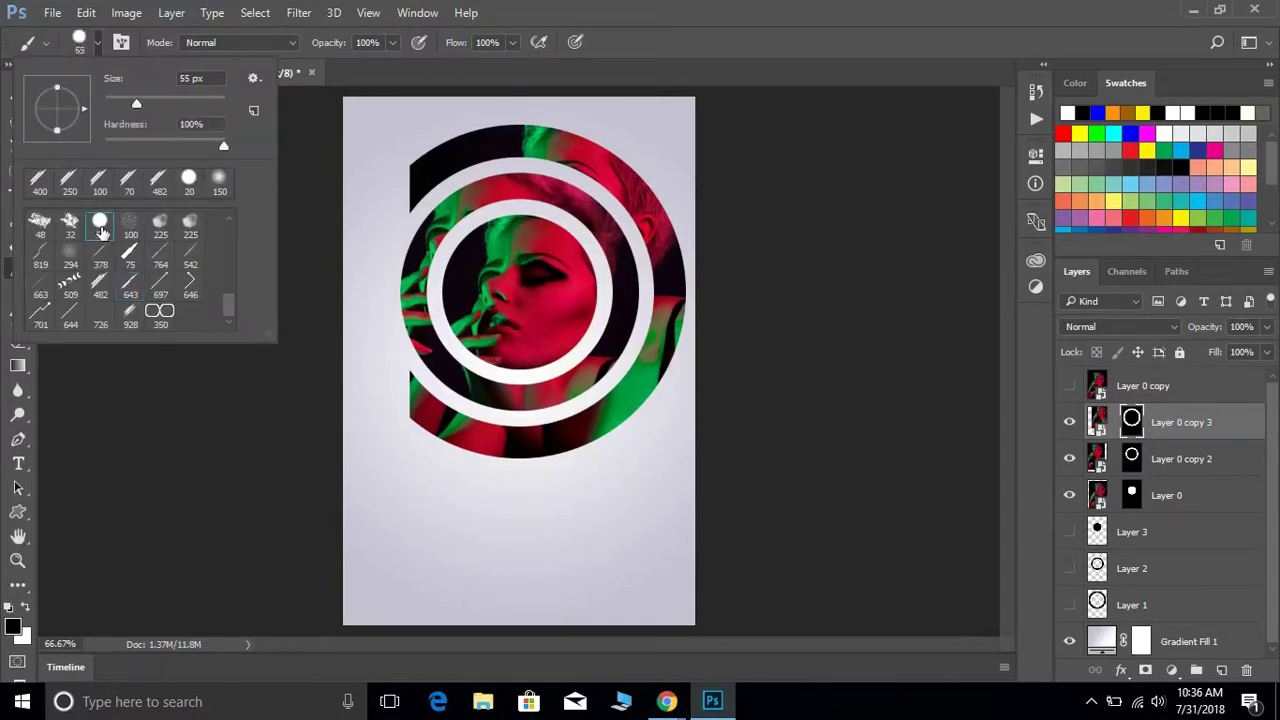
click(94, 46)
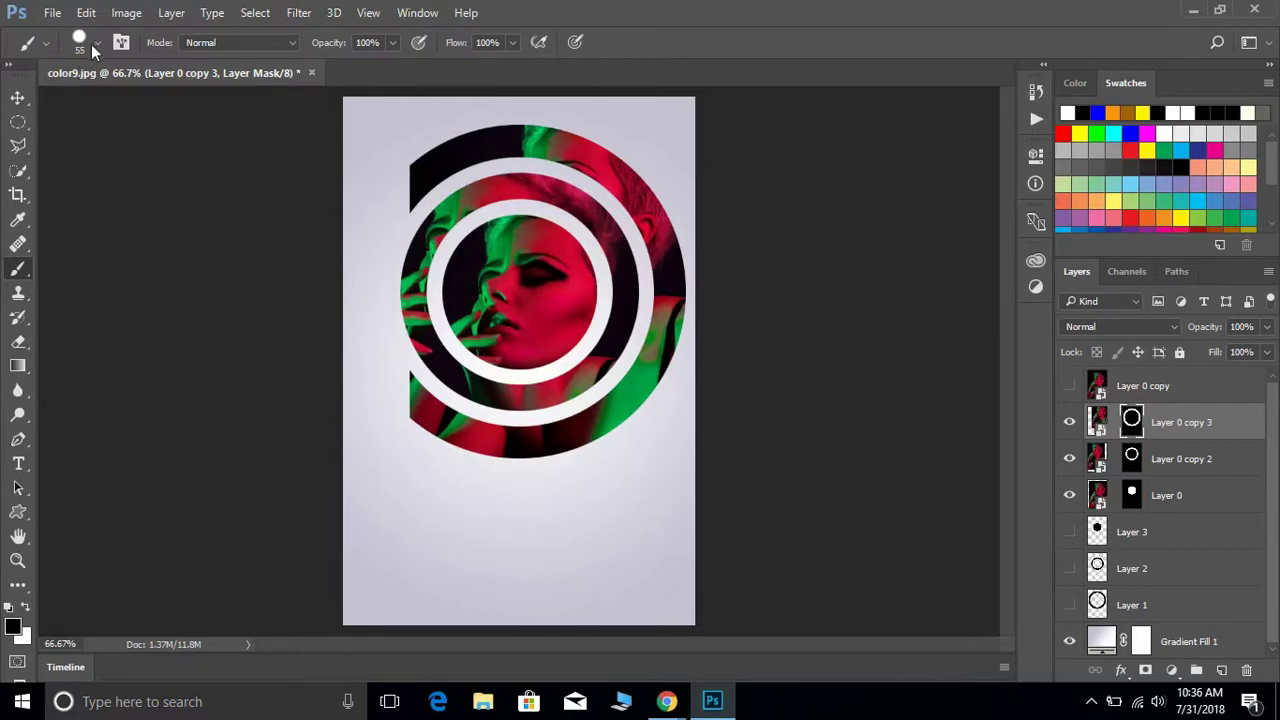
Load the Infinity_Brush_Set_by_ShiftyJ brush set from the Downloads folder.
click(96, 44)
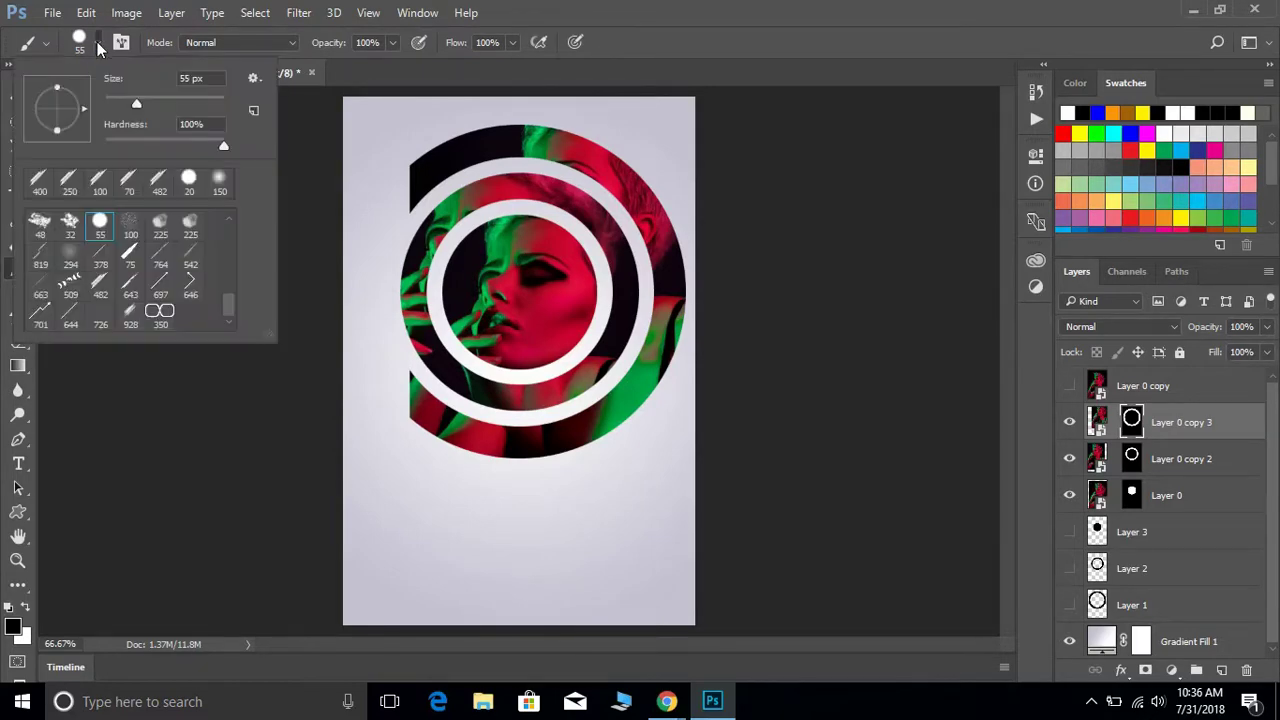
click(254, 80)
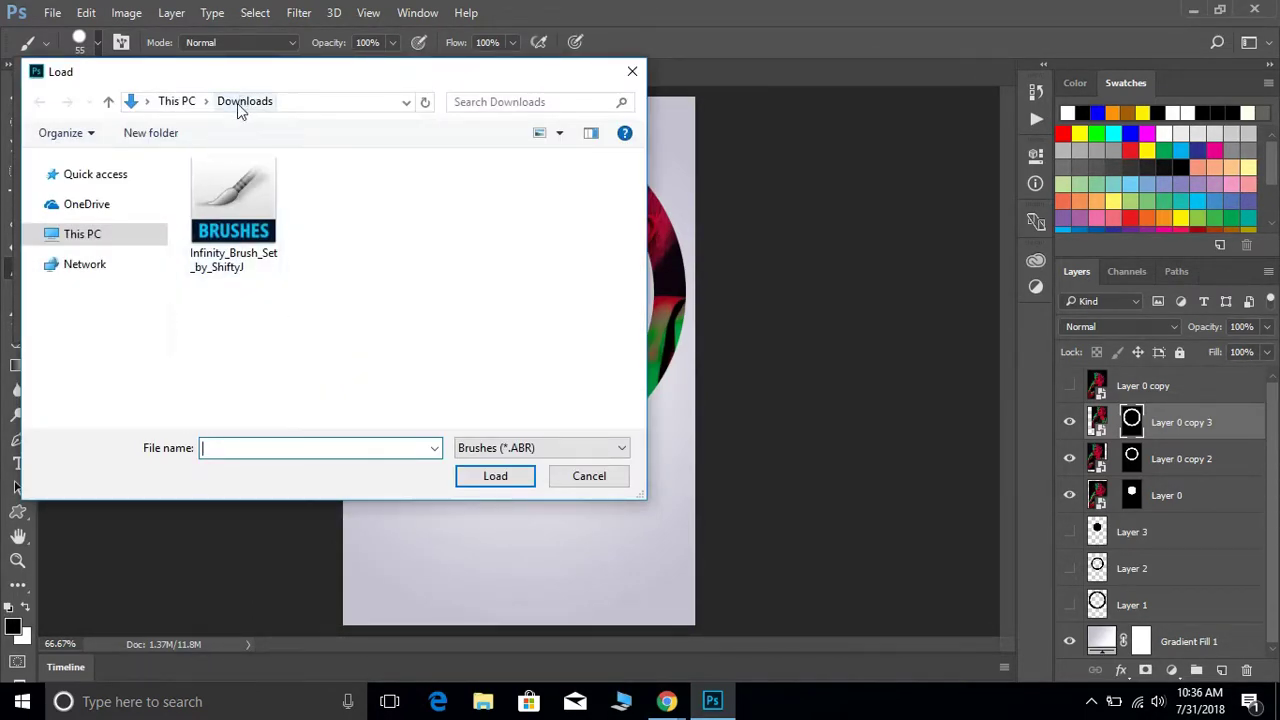
click(96, 264)
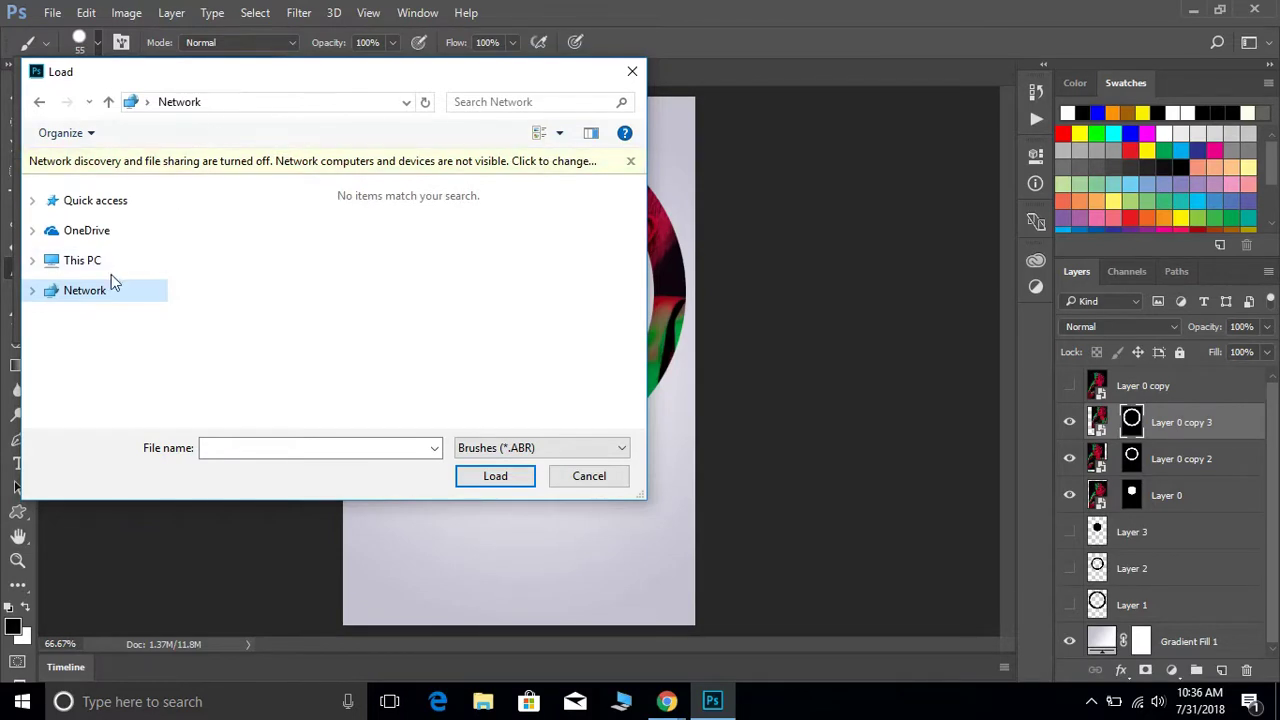
click(84, 262)
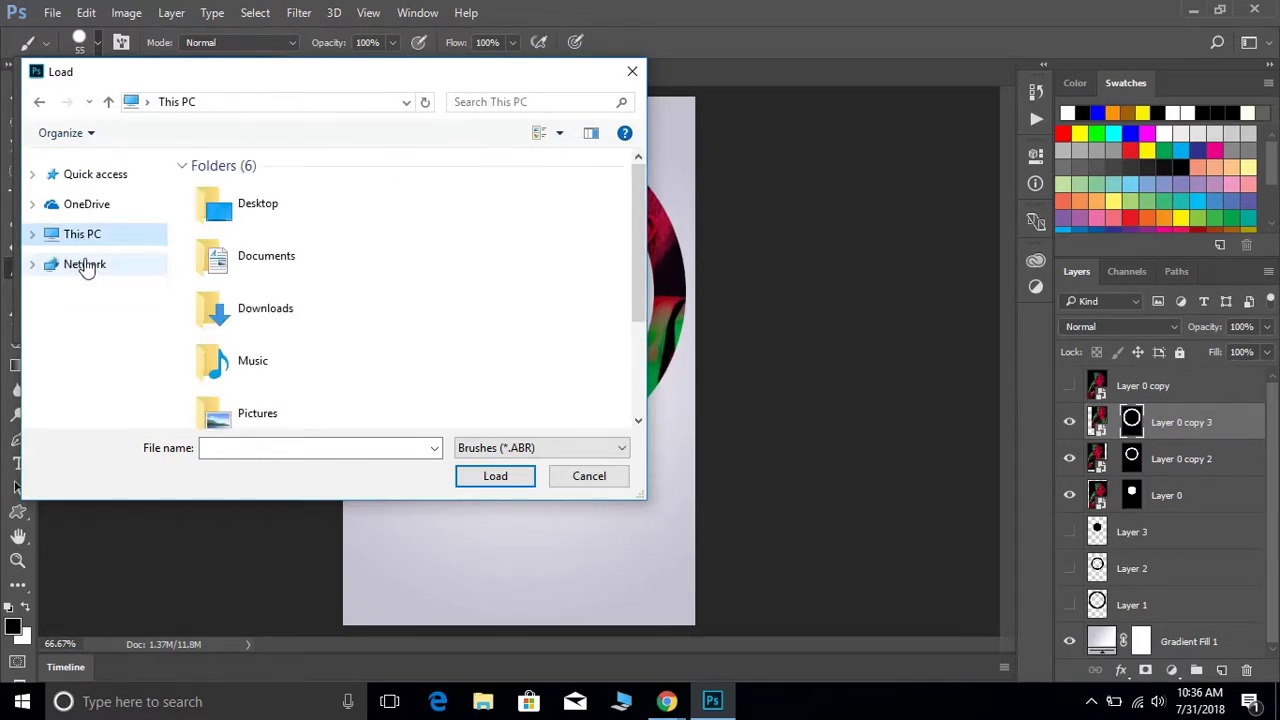
double_click(232, 320)
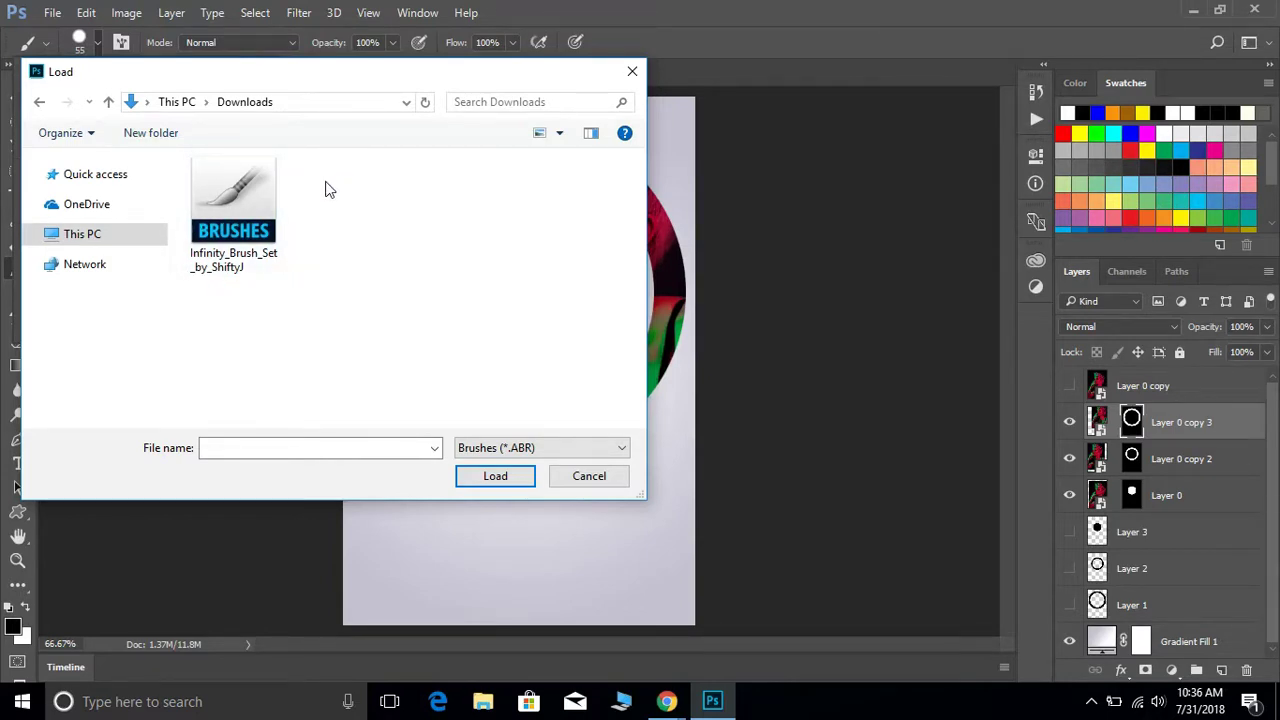
click(242, 214)
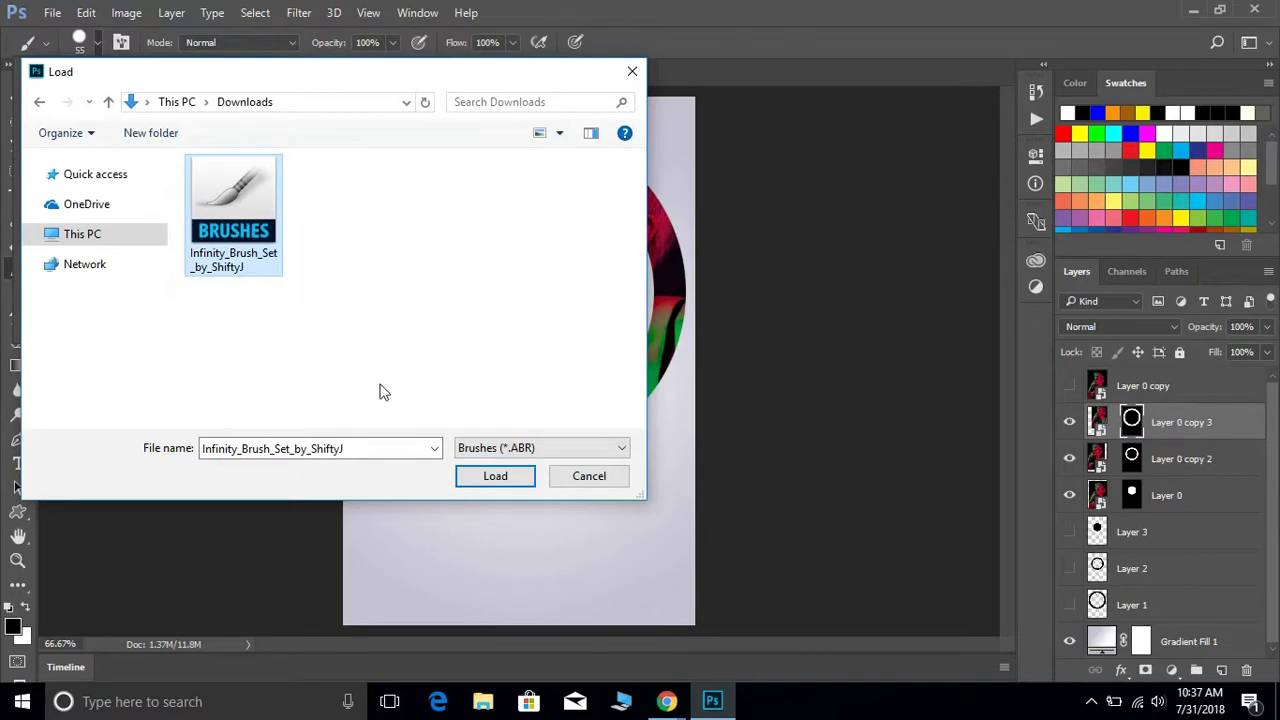
click(497, 476)
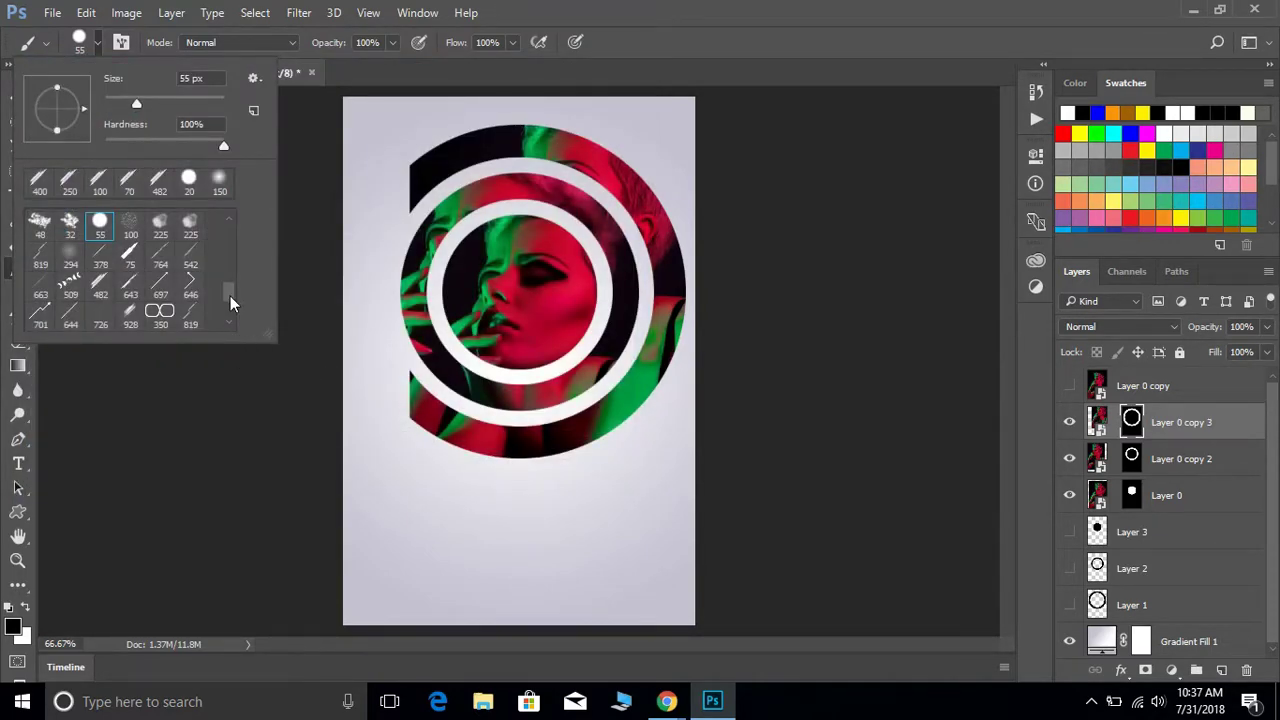
Choose the 482 px diagonal streak brush from the newly loaded brushes.
scroll(230, 303, down, 3)
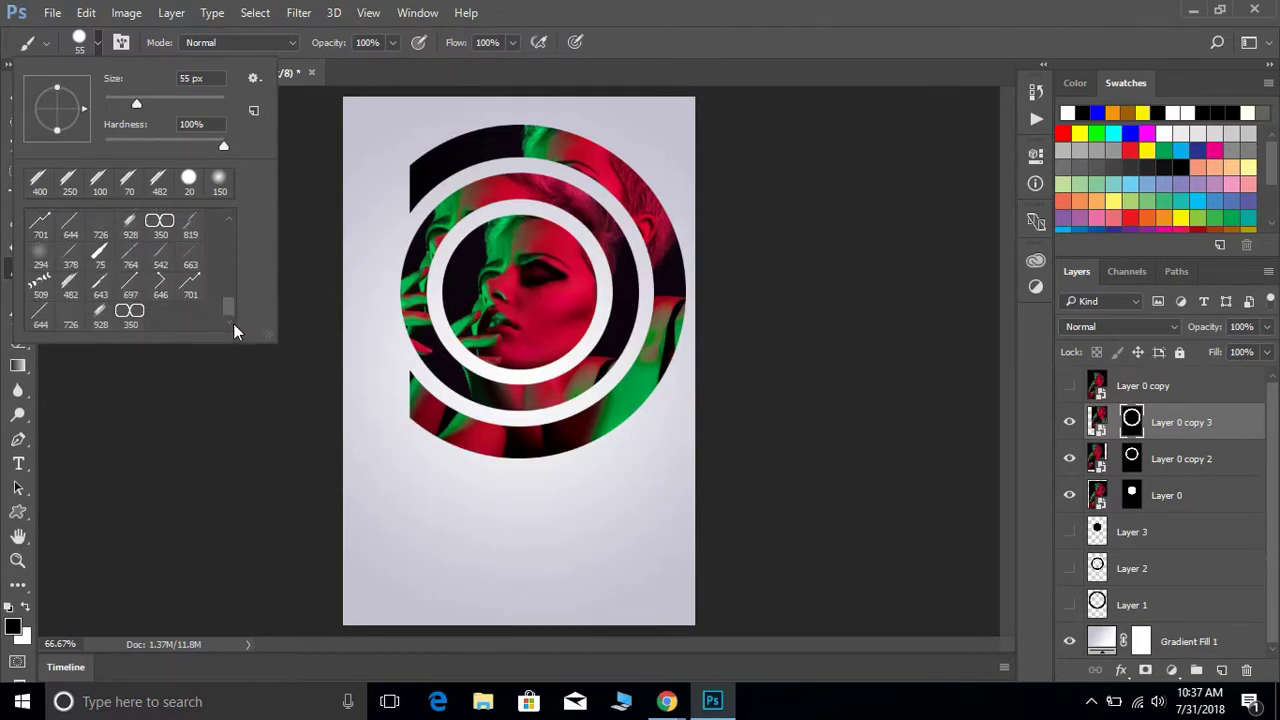
mouse_move(236, 320)
mouse_down()
mouse_move(236, 236)
mouse_move(240, 315)
mouse_up()
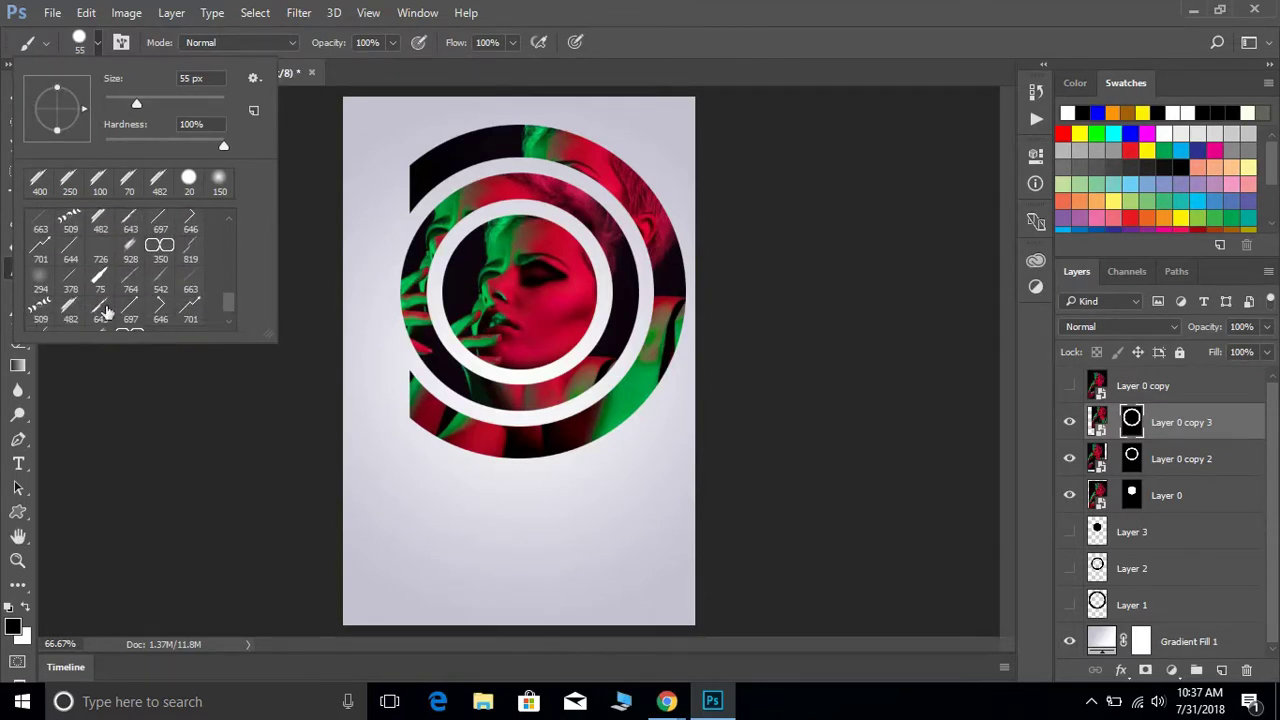
click(68, 312)
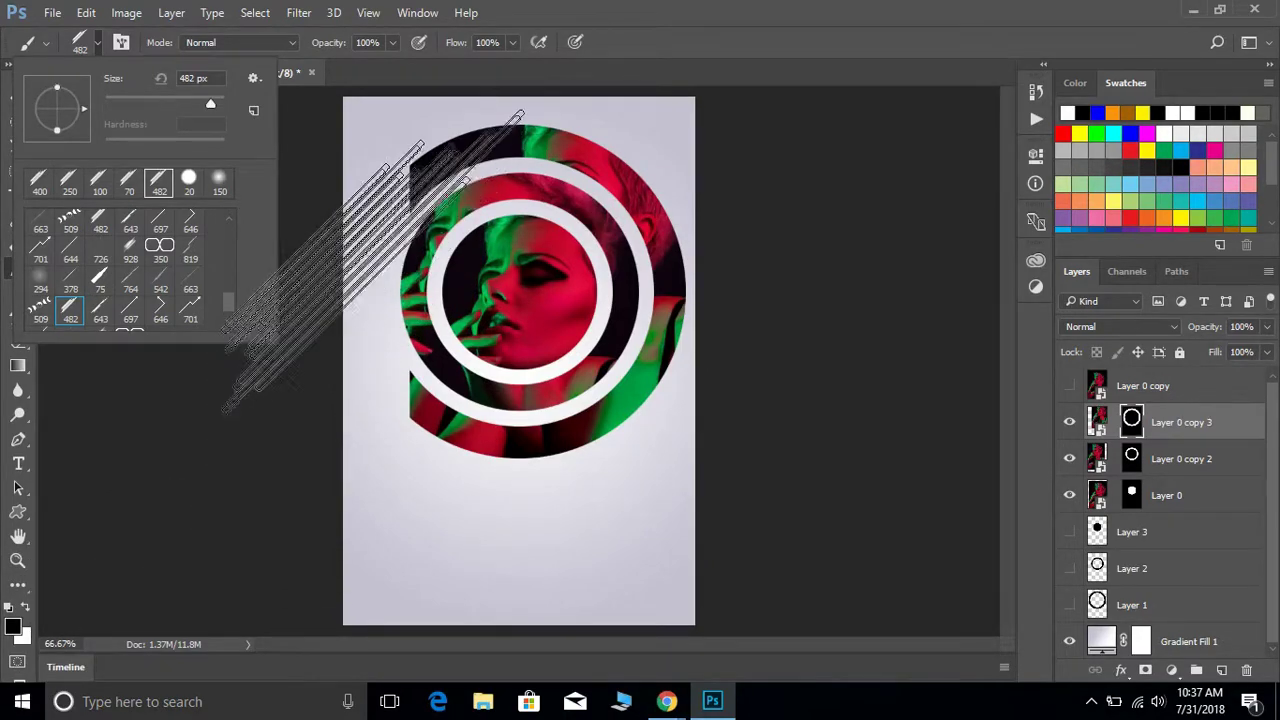
Stamp diagonal black streaks on the outer ring's mask along its upper-left and lower edges, reducing the brush from 482 to 250 px.
click(368, 280)
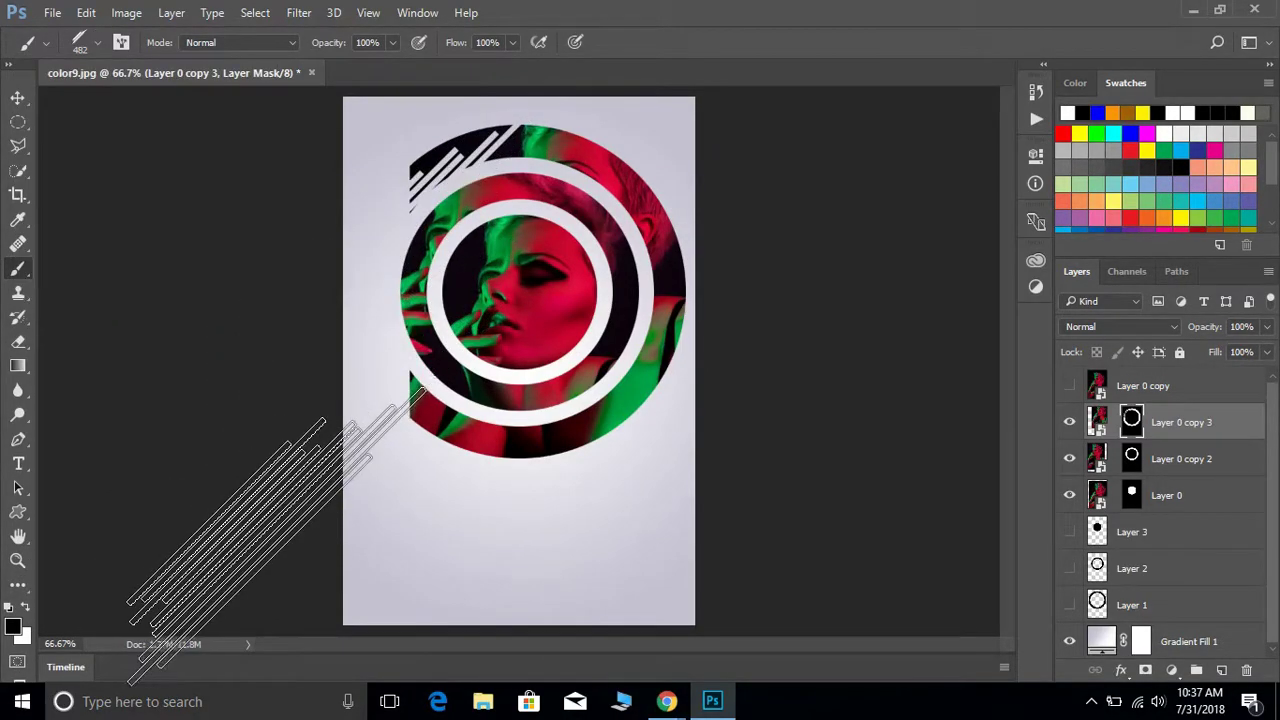
click(280, 530)
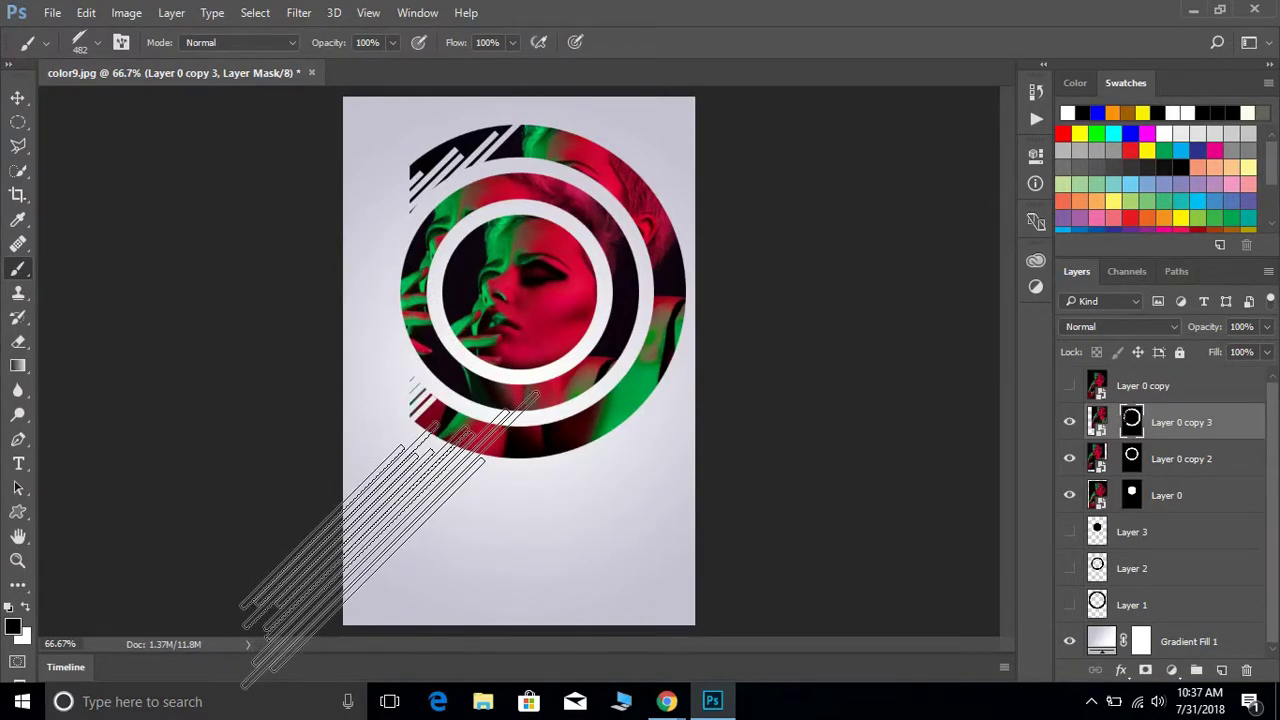
key(bracketleft)
key(bracketleft)
key(bracketleft)
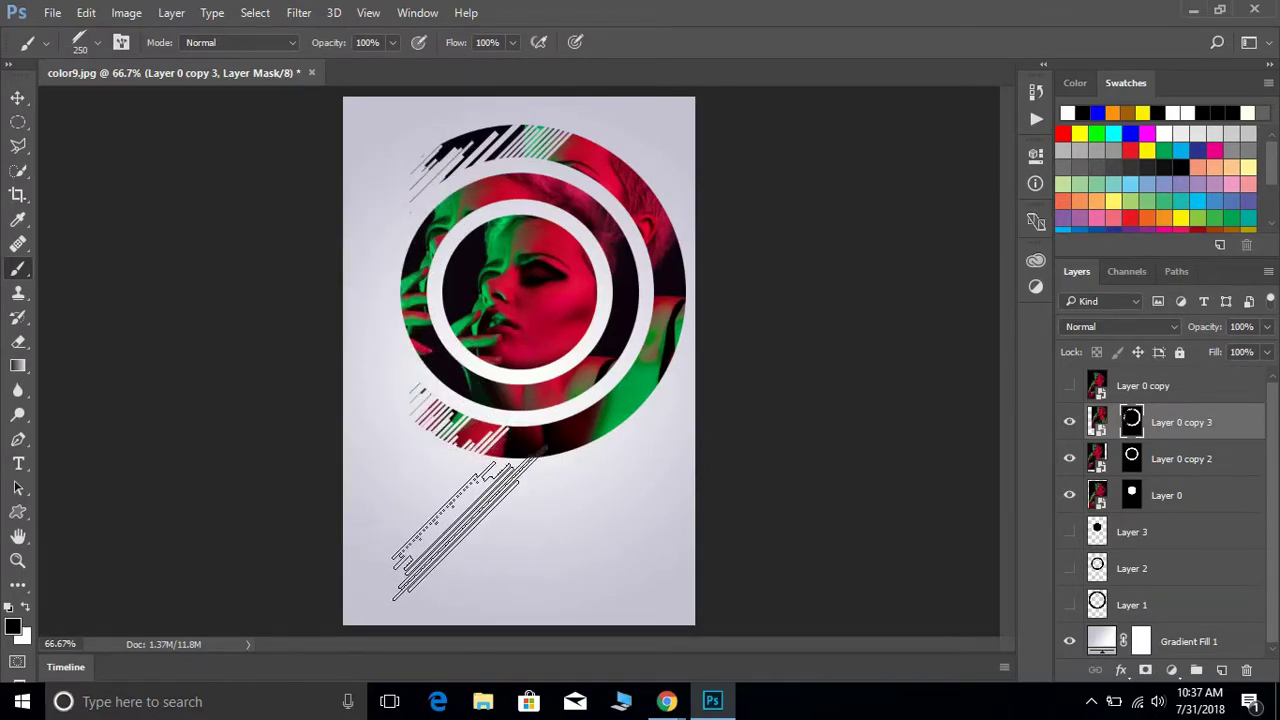
click(492, 512)
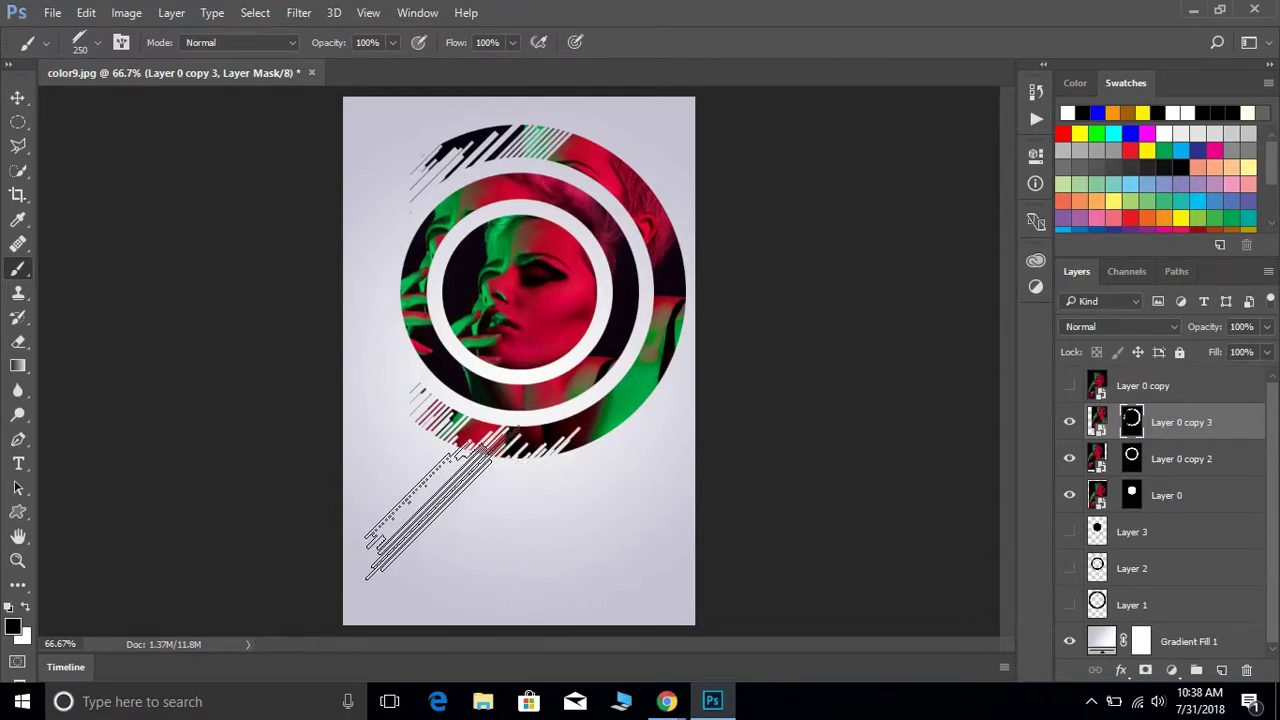
Stamp 250 px diagonal streaks on the mask of Layer 0 copy 2 along the middle ring's upper-right, right and lower parts.
click(1128, 462)
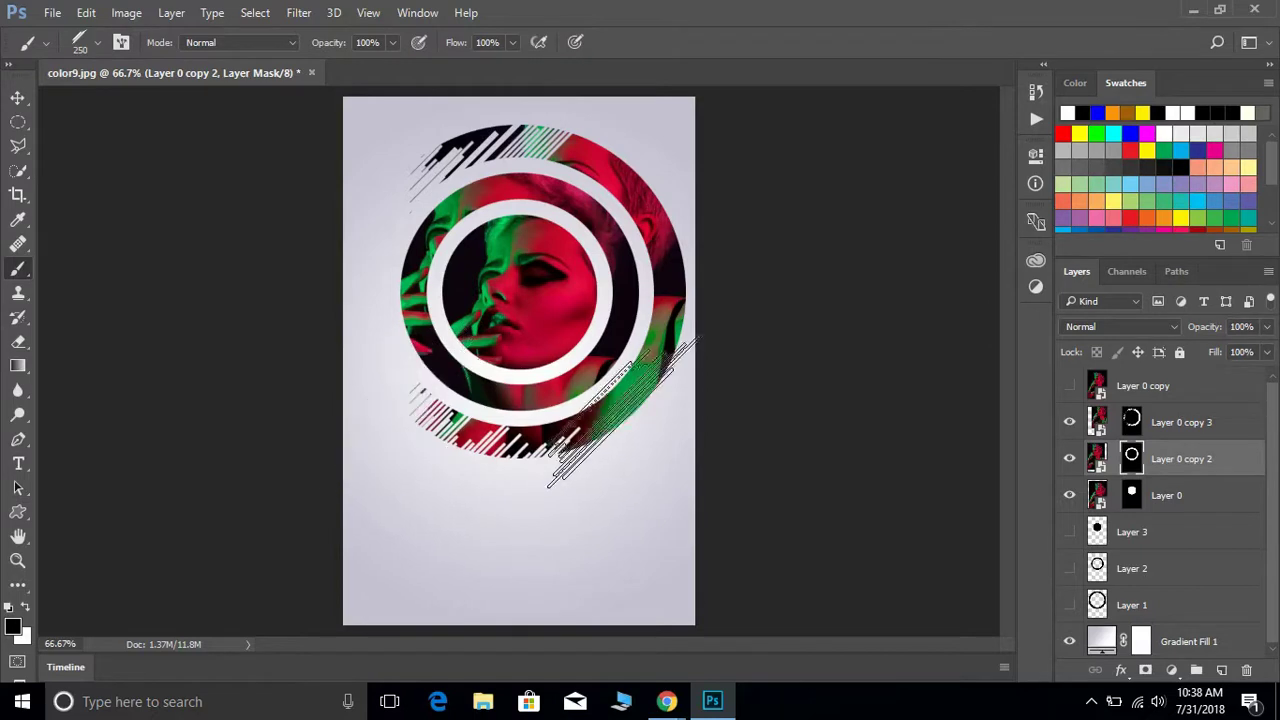
click(595, 375)
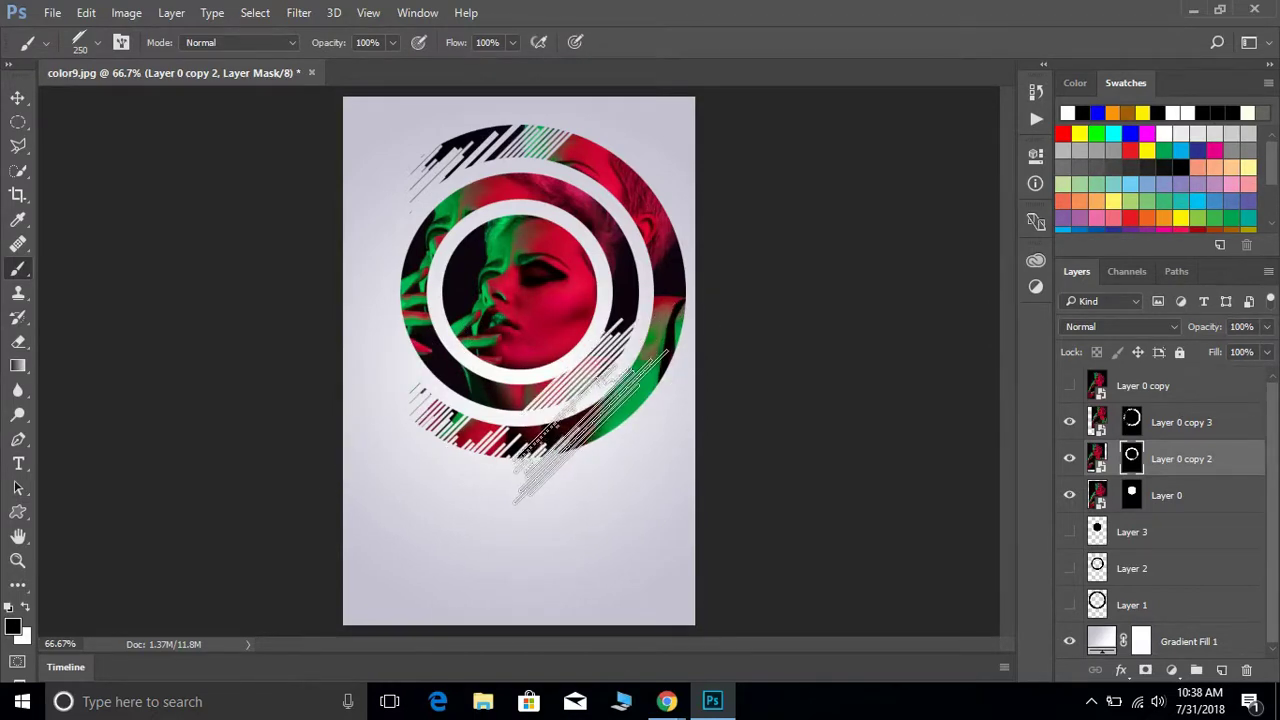
click(645, 280)
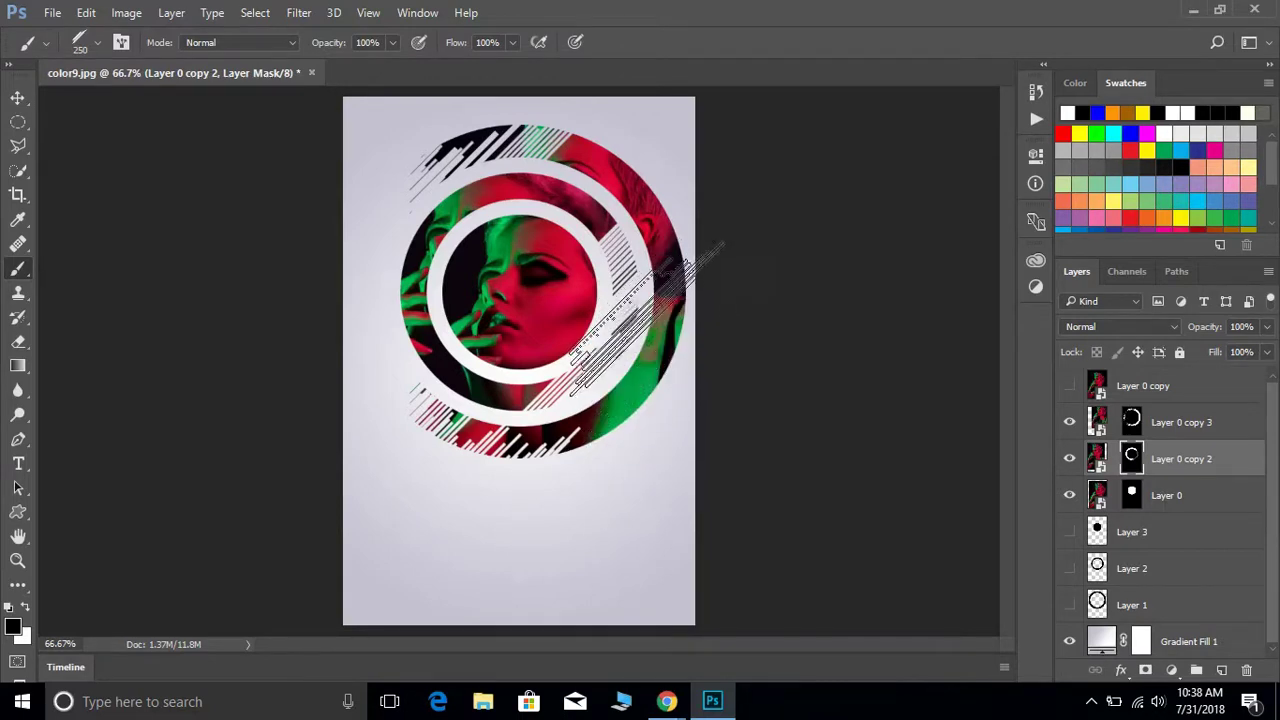
click(525, 255)
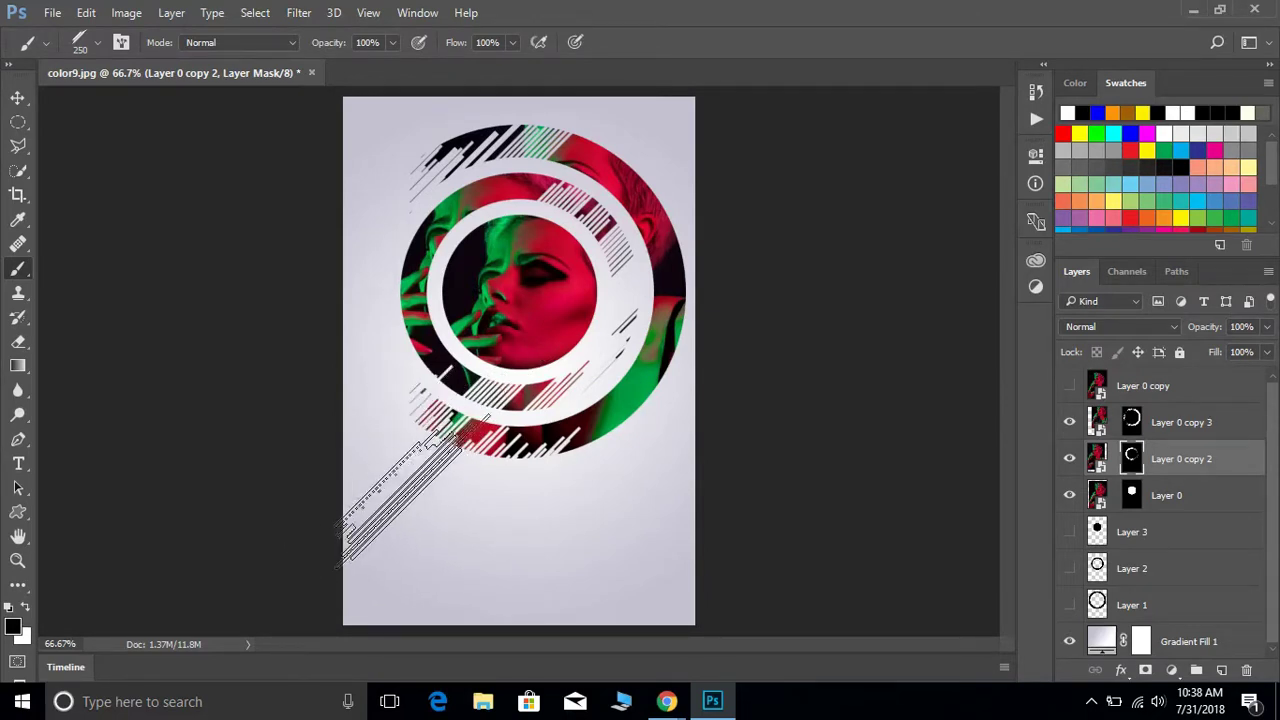
click(393, 447)
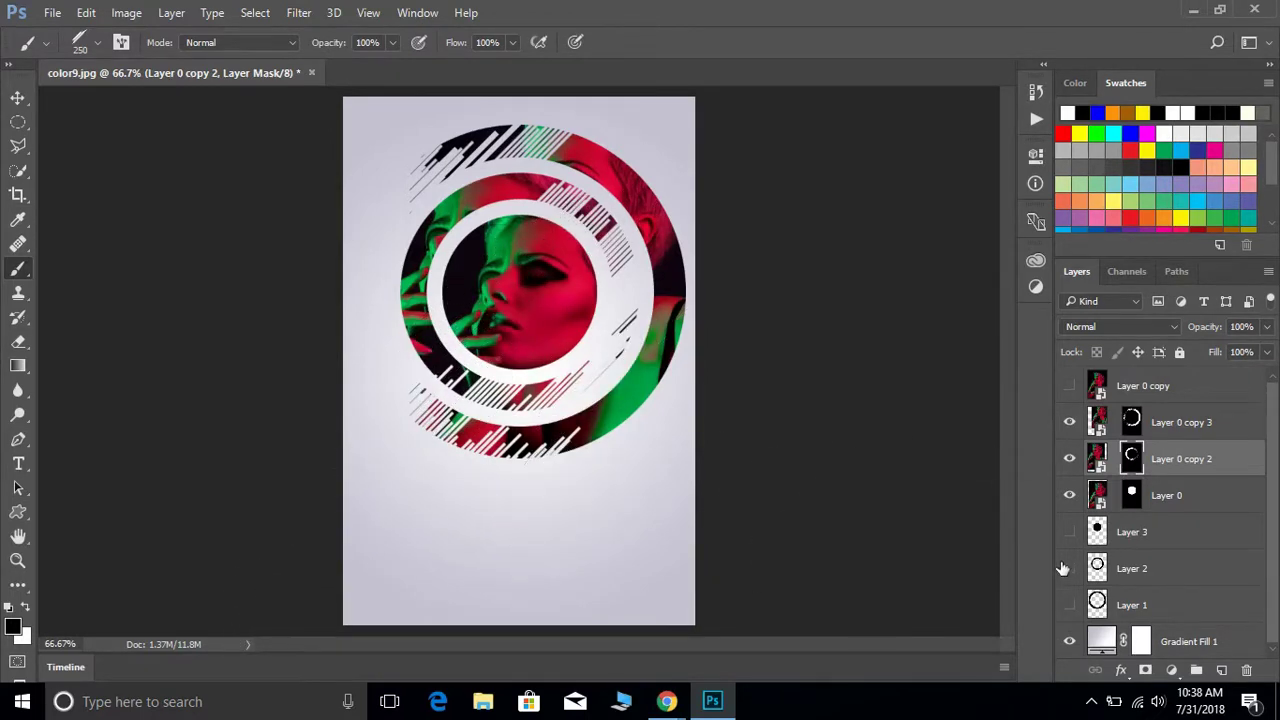
Make Layer 0 copy 3 the active layer.
click(1130, 492)
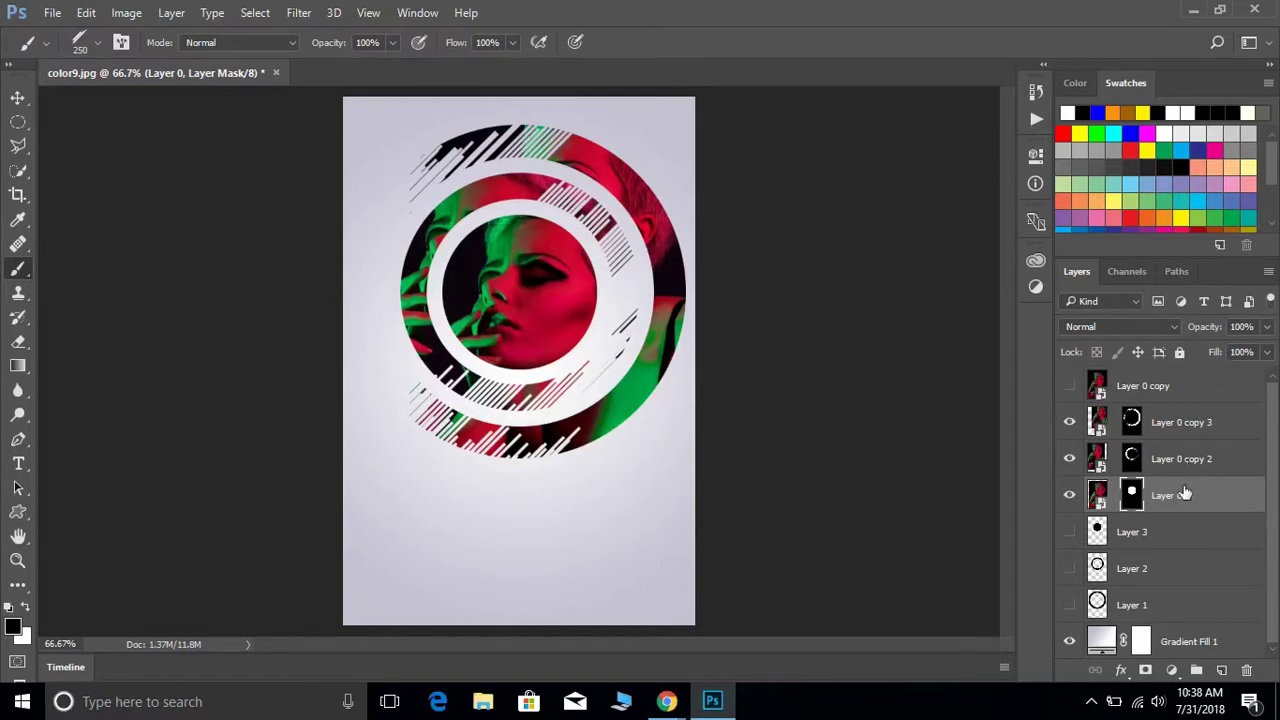
click(1190, 424)
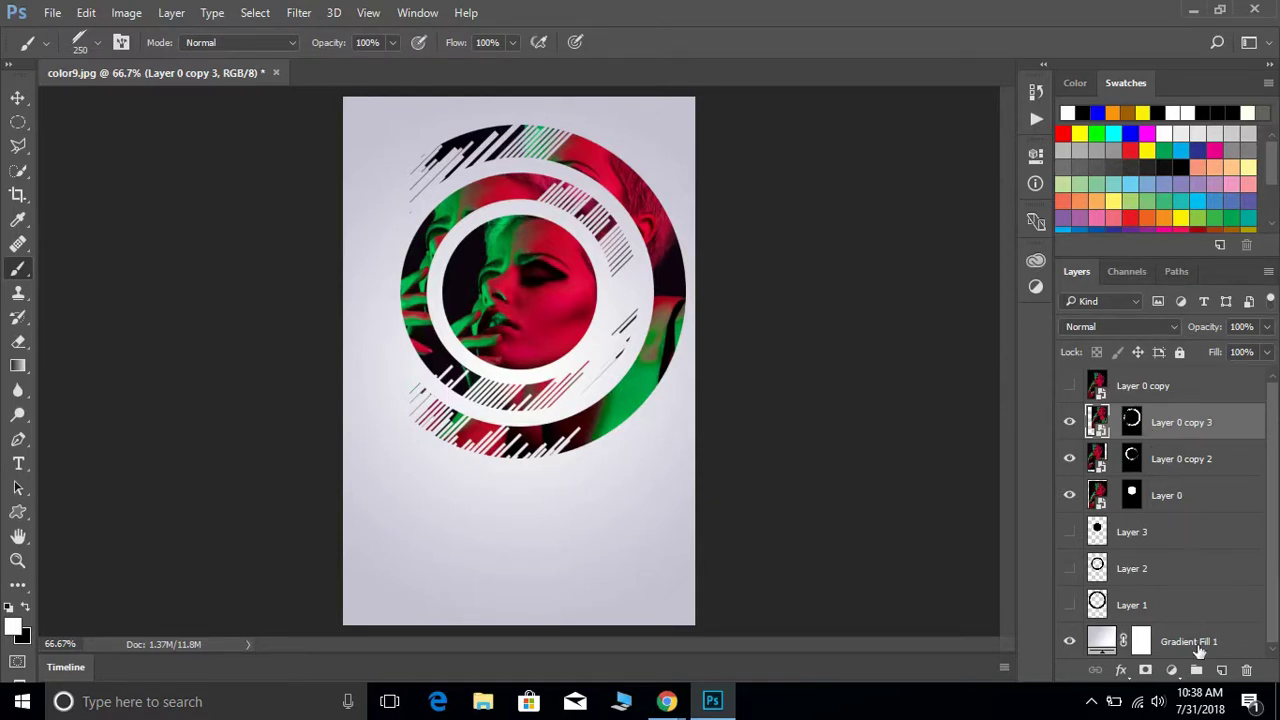
click(1172, 670)
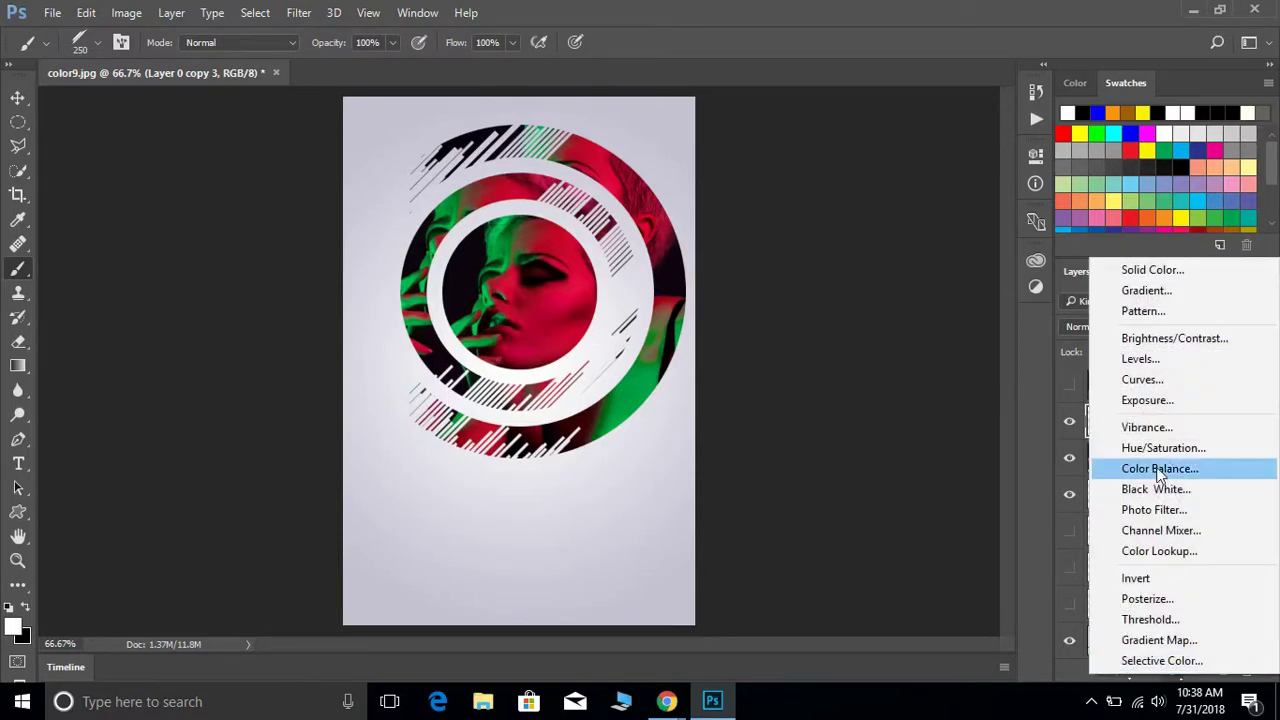
click(1169, 362)
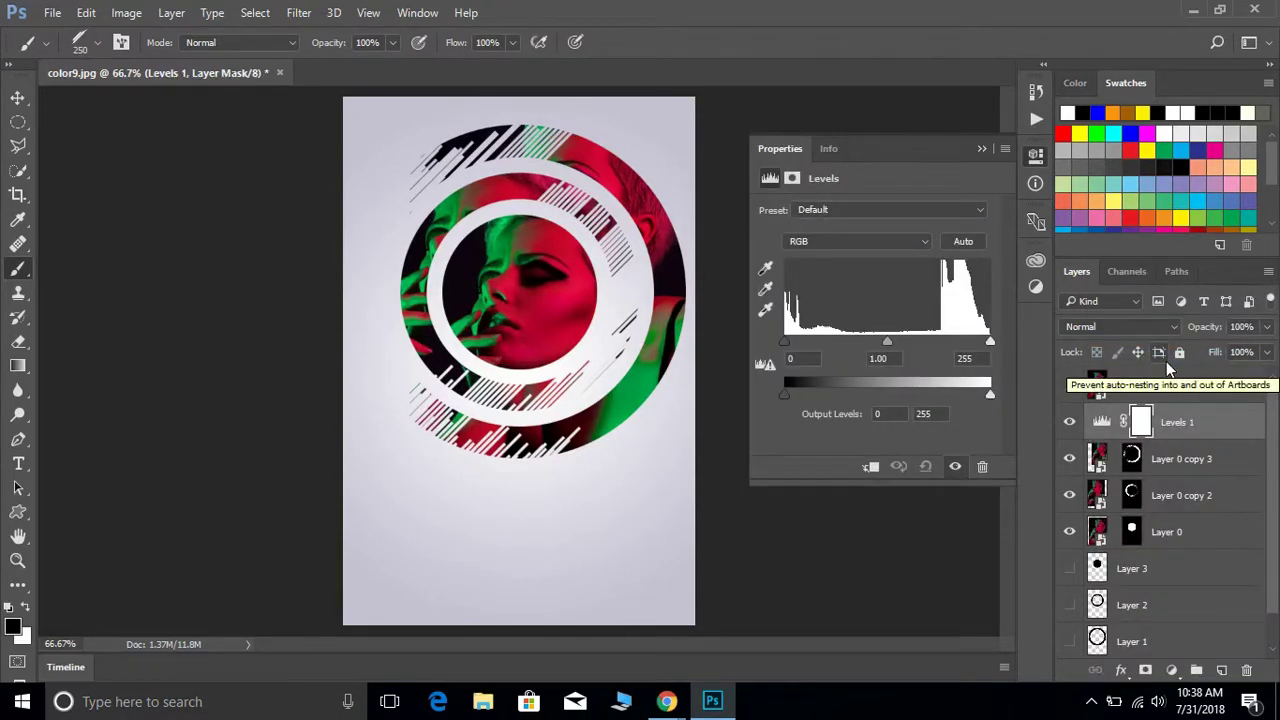
key(ctrl+z)
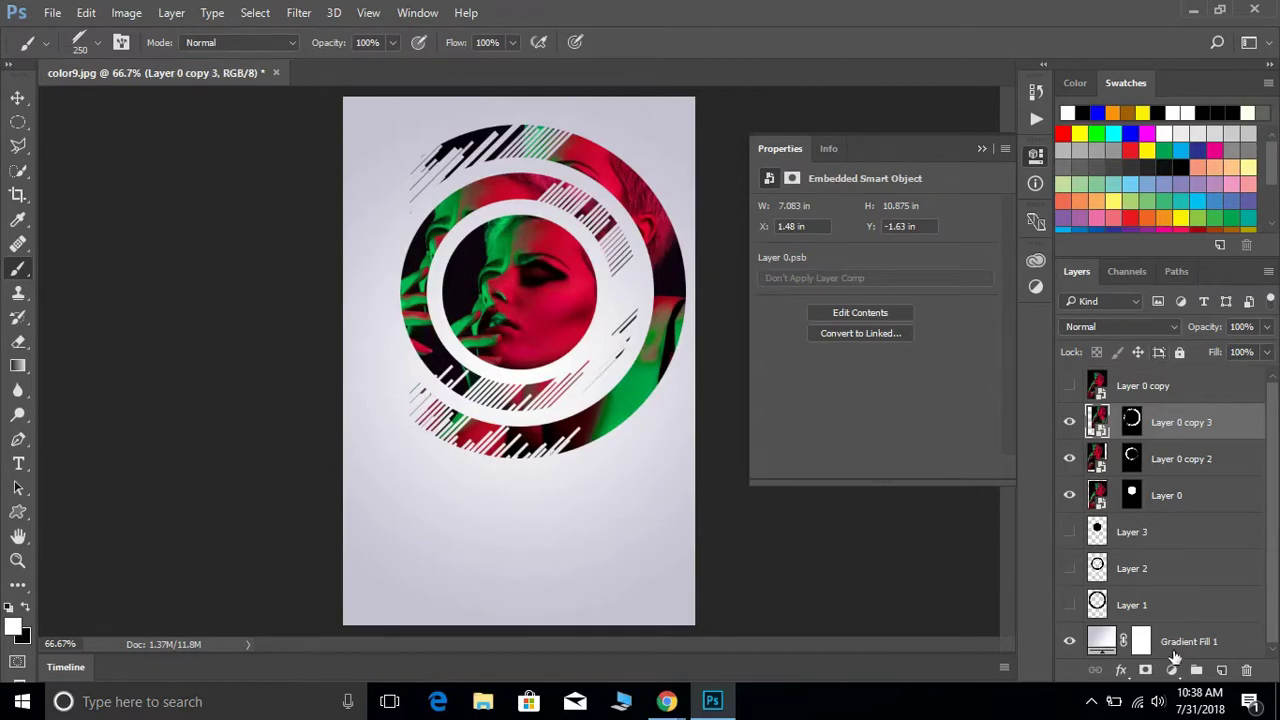
Add a Curves adjustment layer above Layer 0 copy 3 and shape its RGB curve into an S with raised highlights and lowered shadows.
click(1173, 672)
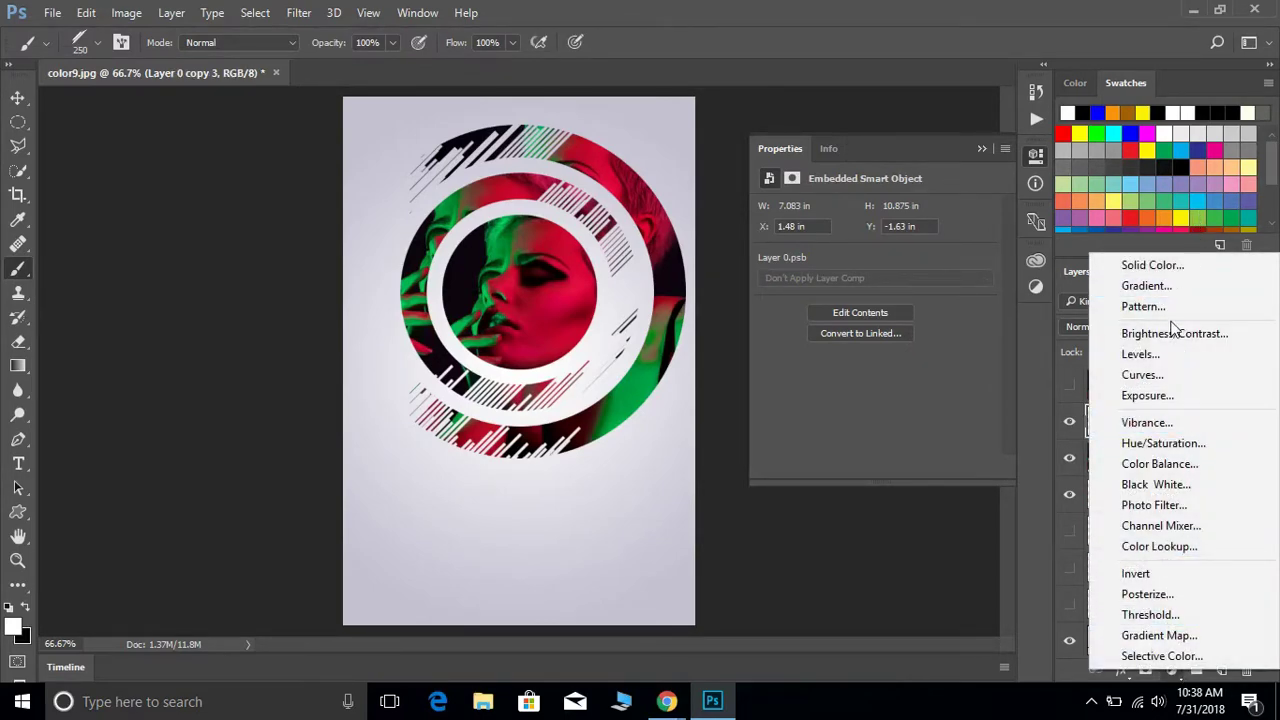
click(1168, 375)
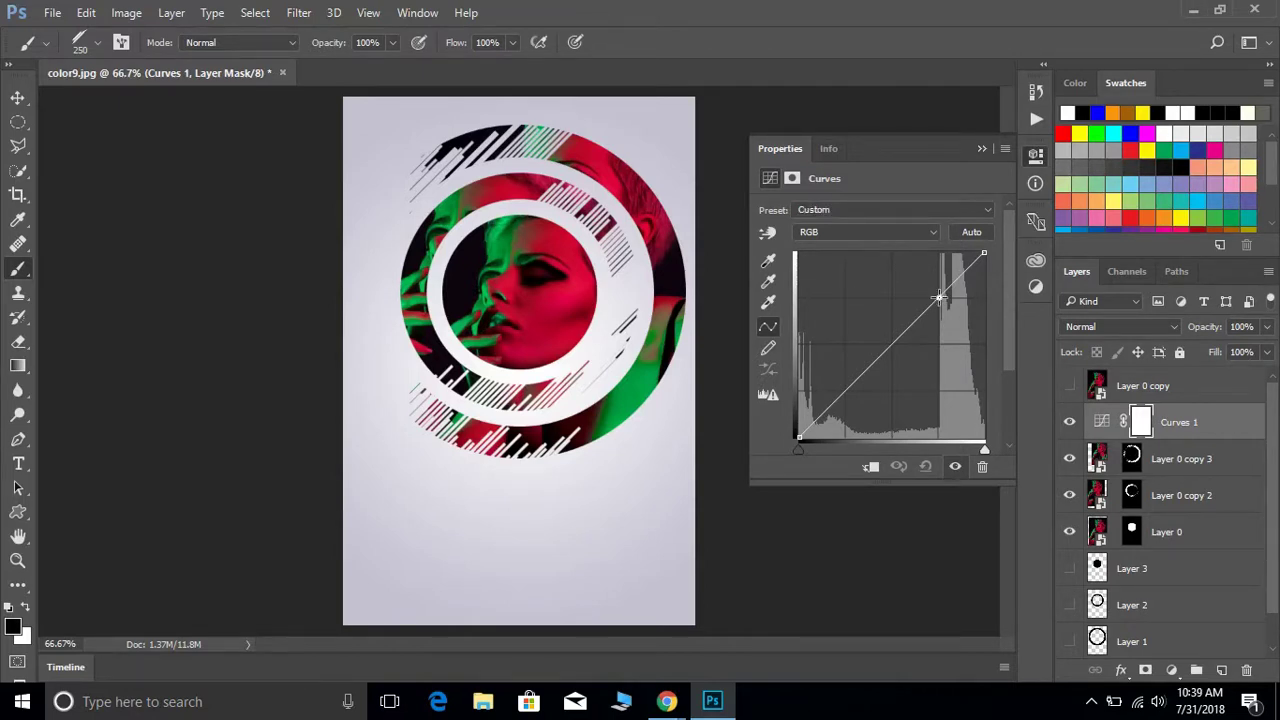
drag(940, 296, 933, 293)
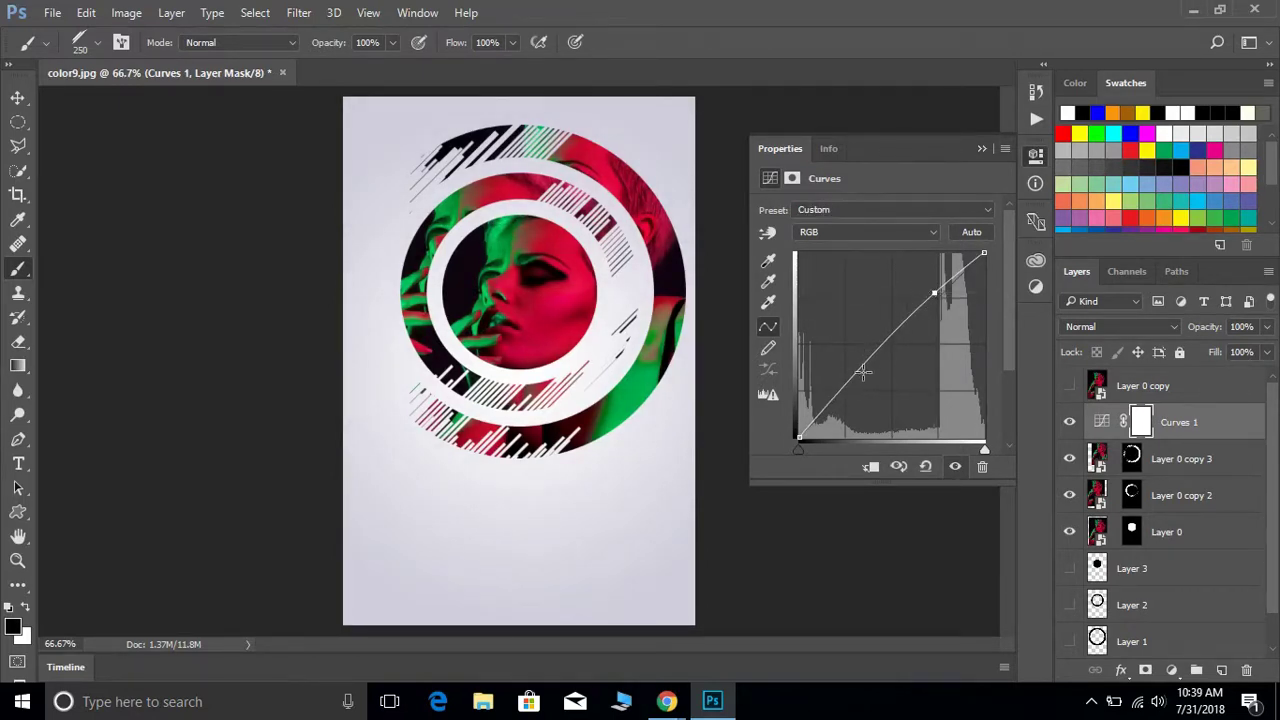
drag(844, 385, 849, 397)
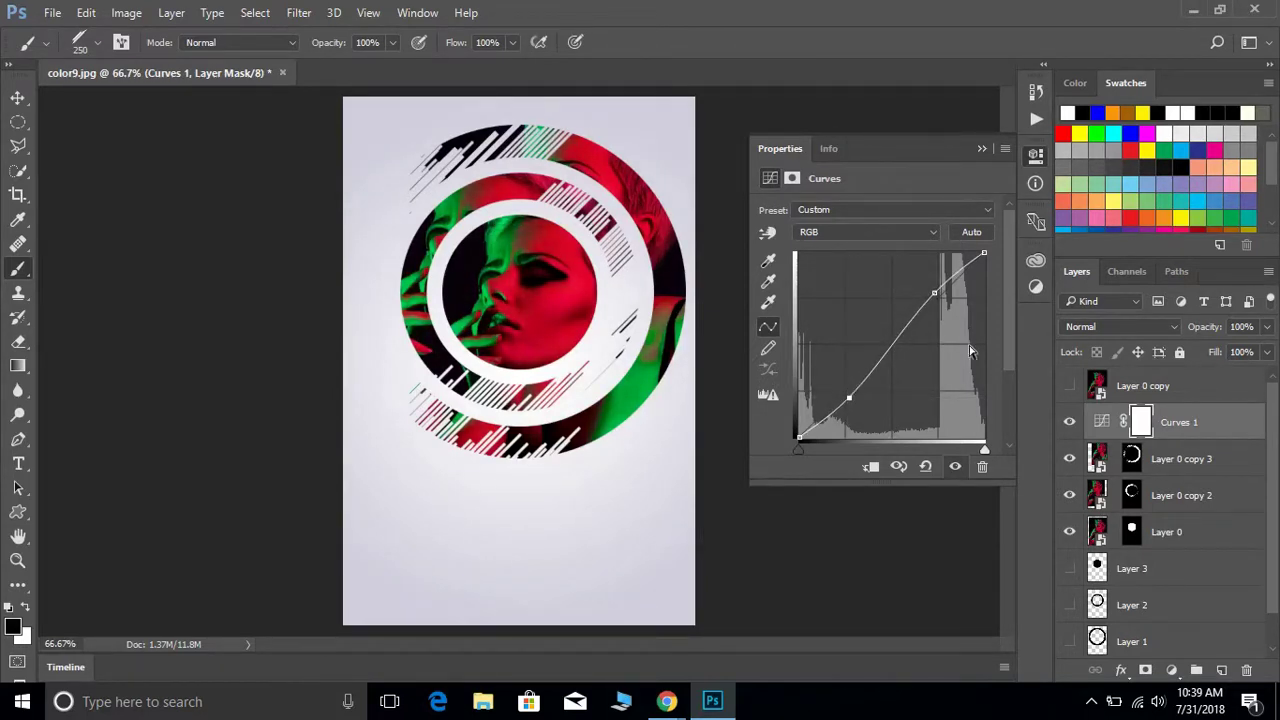
drag(935, 291, 930, 288)
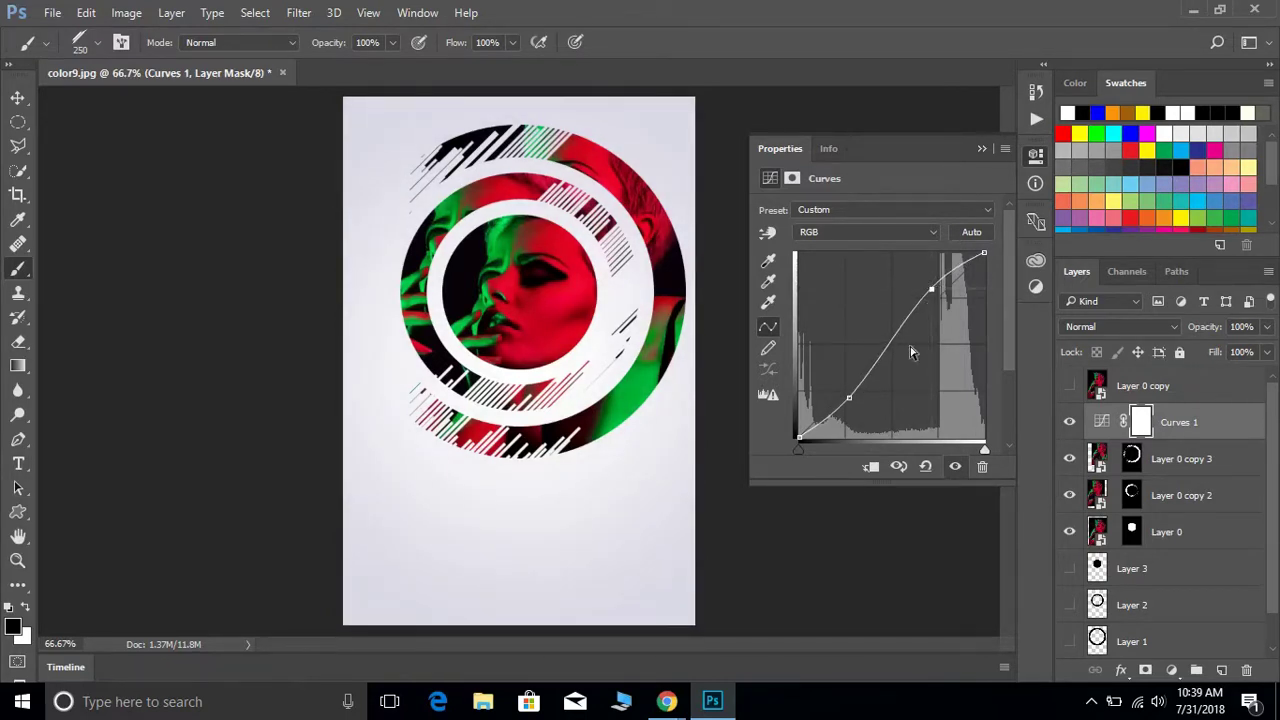
drag(847, 399, 851, 394)
Lower the Red channel's curve slightly in the upper midtones and raise the Blue channel's curve in the same range.
click(927, 231)
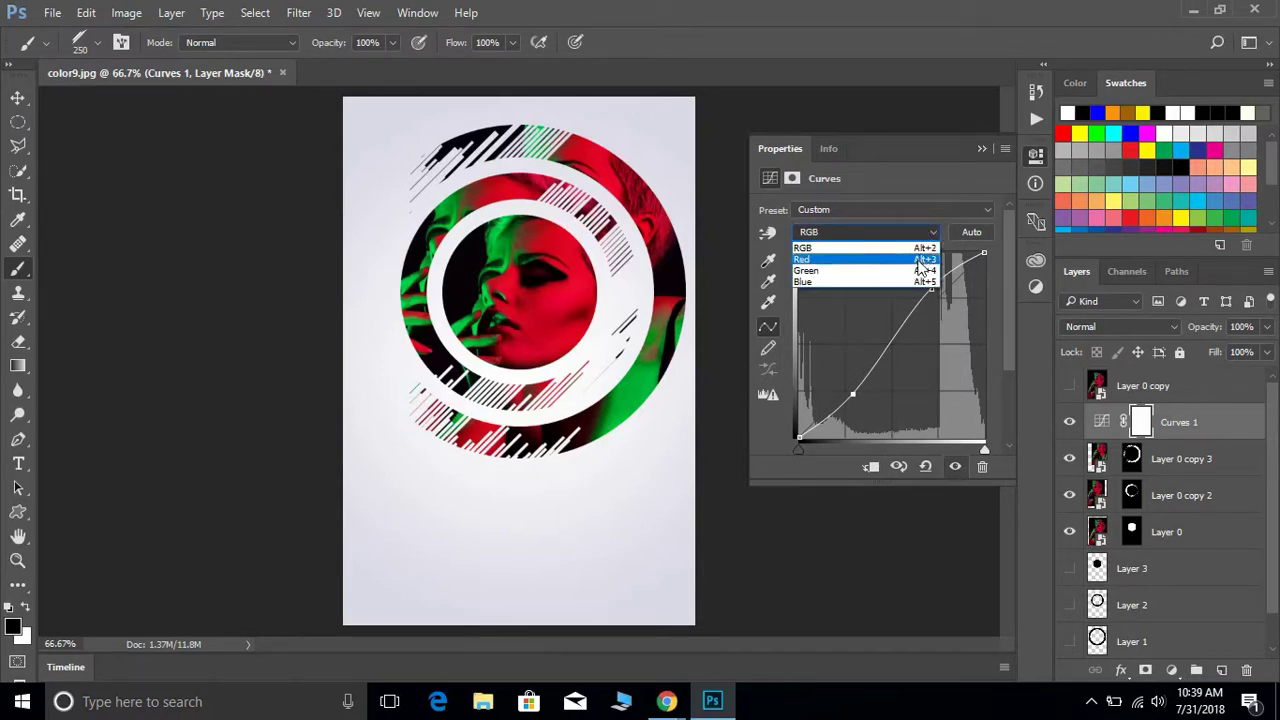
click(922, 260)
drag(923, 313, 927, 321)
click(924, 234)
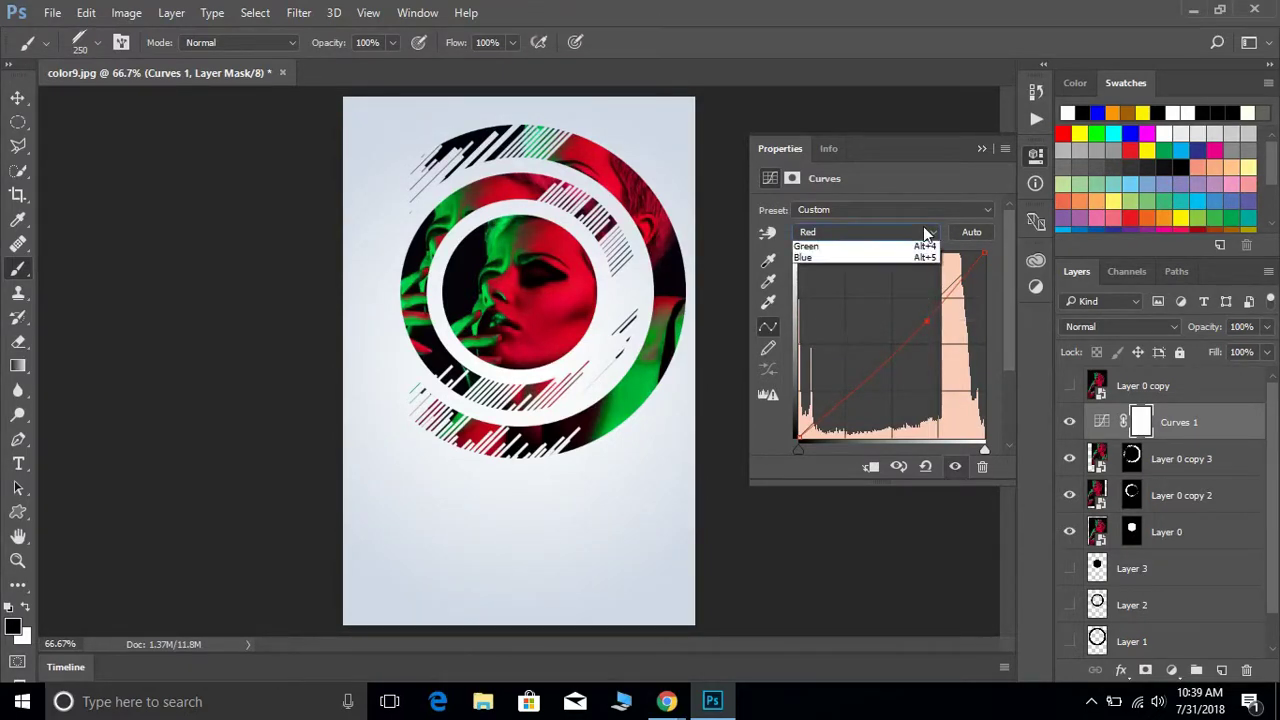
click(889, 283)
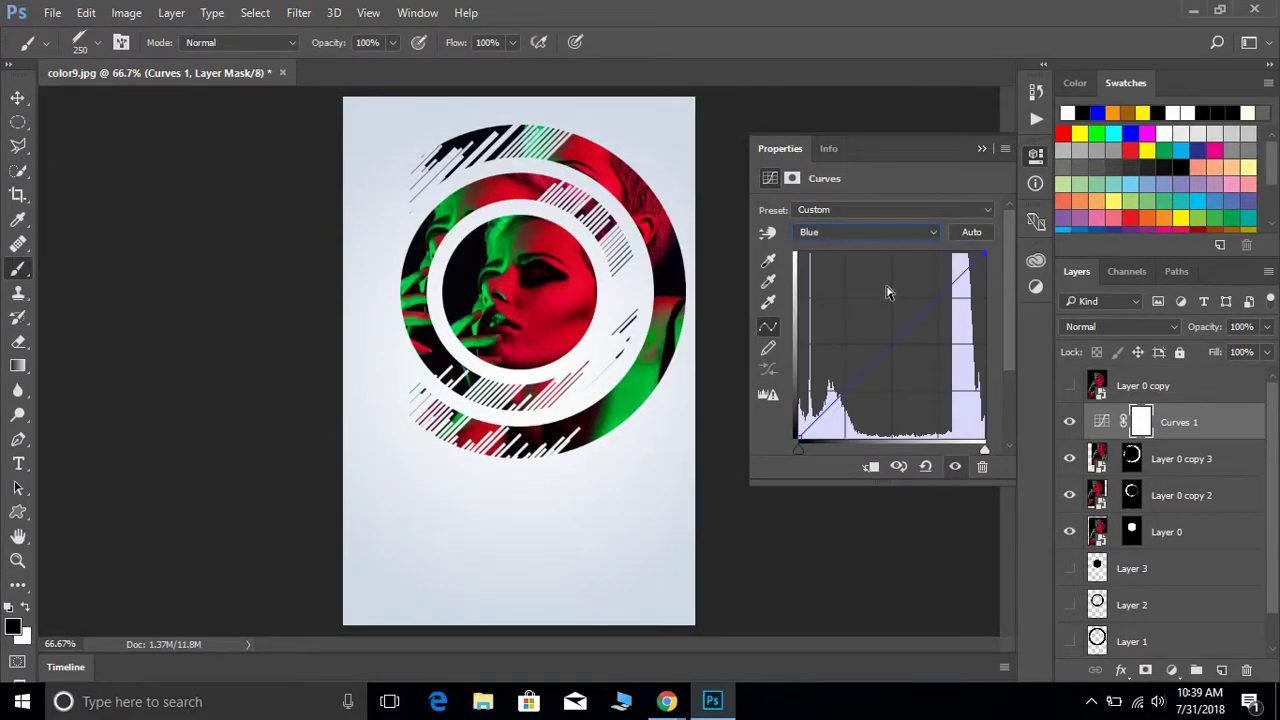
drag(926, 313, 917, 304)
Review the RGB, Red and Blue curves of the Curves adjustment and collapse its properties.
click(927, 235)
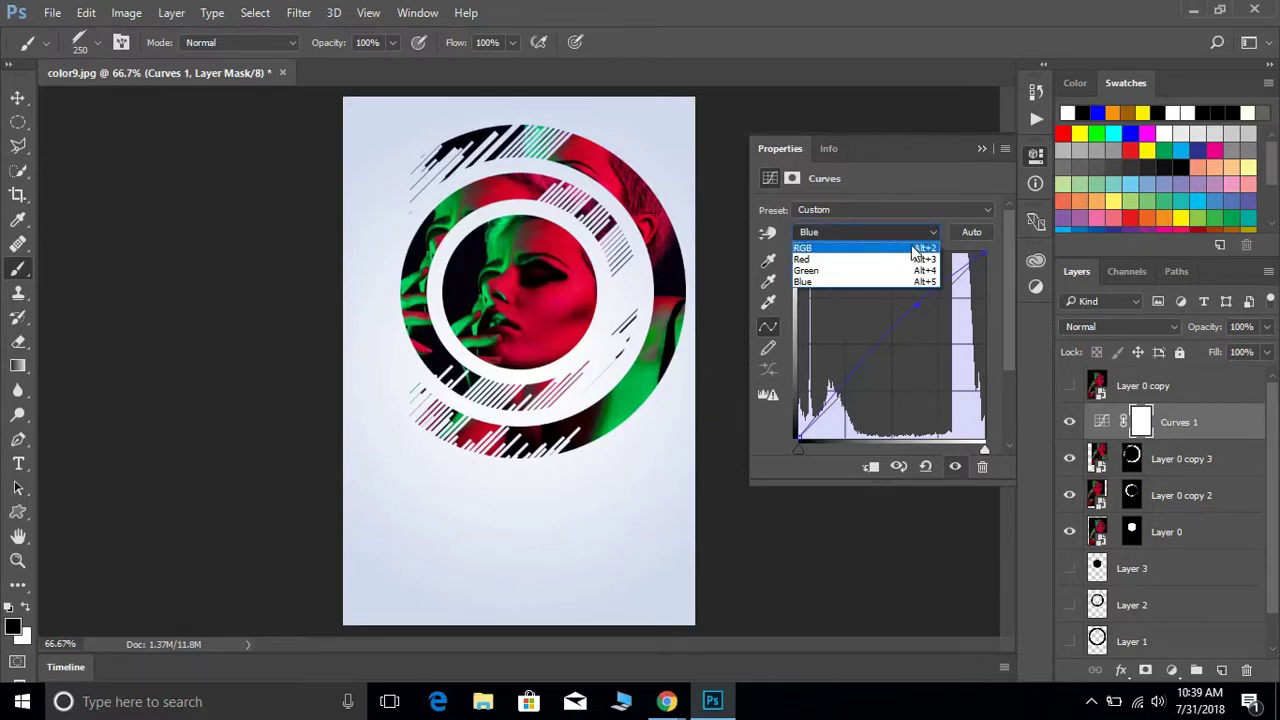
click(914, 248)
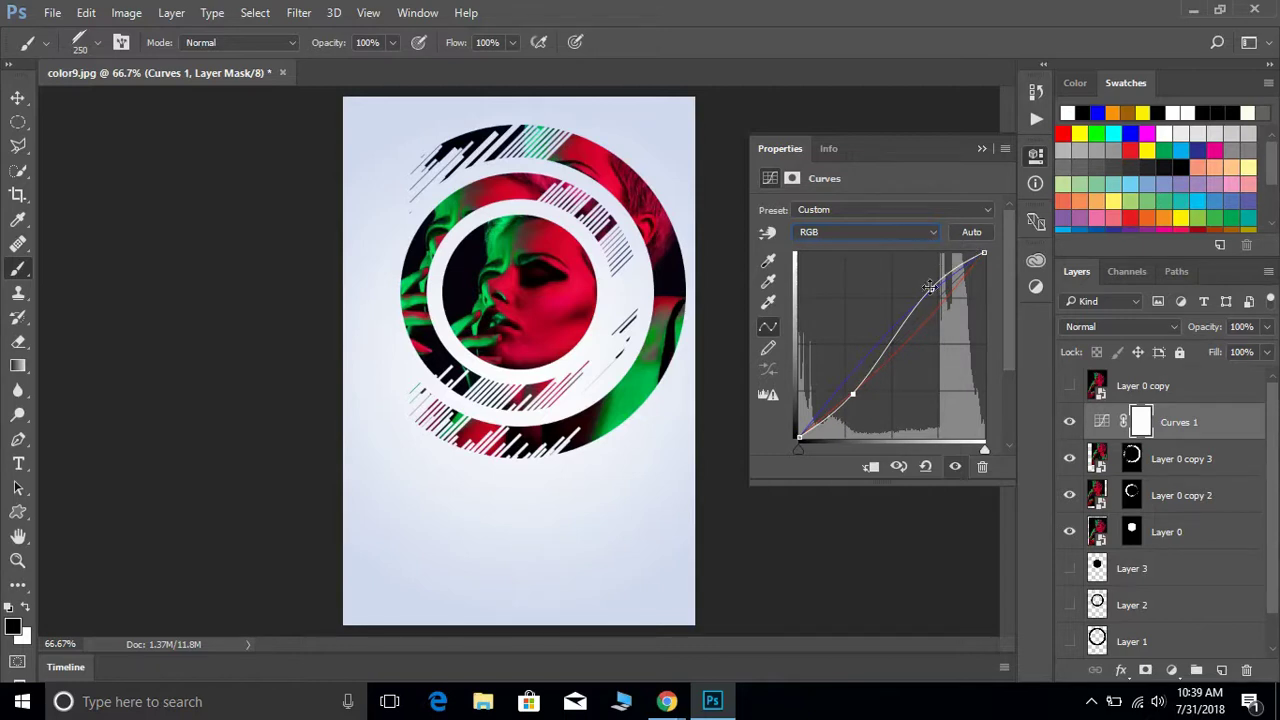
click(908, 240)
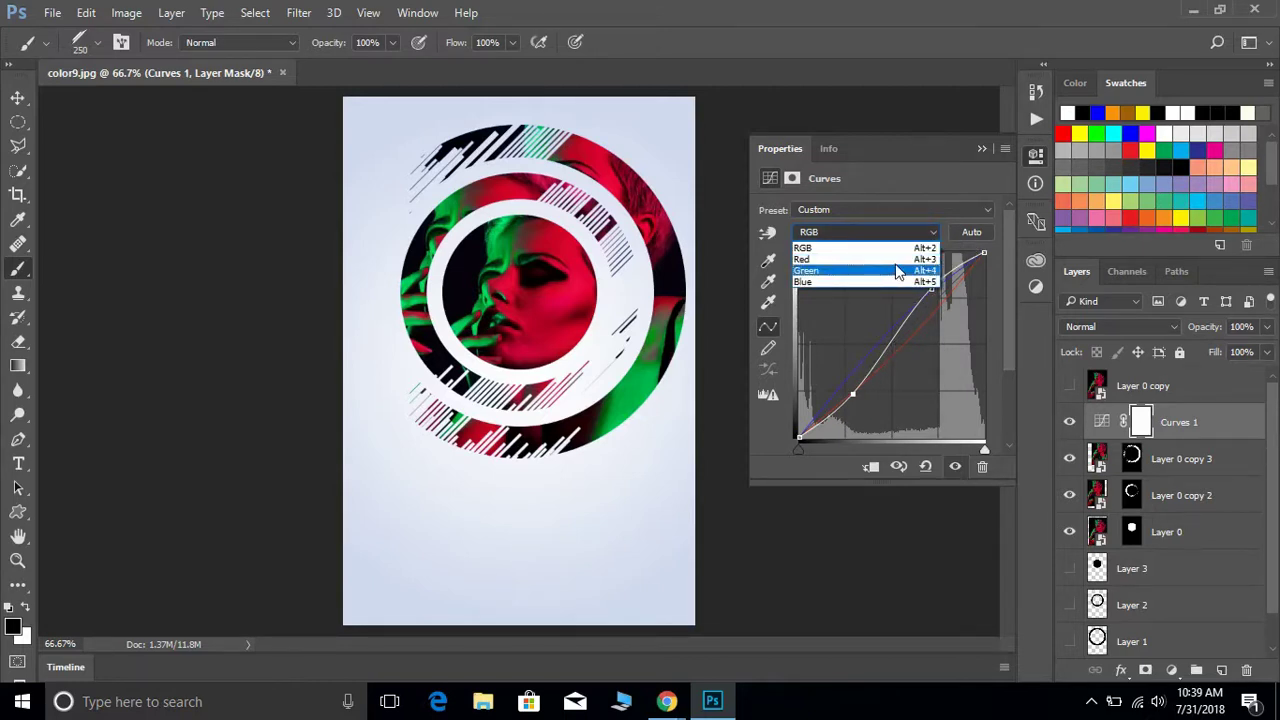
click(900, 259)
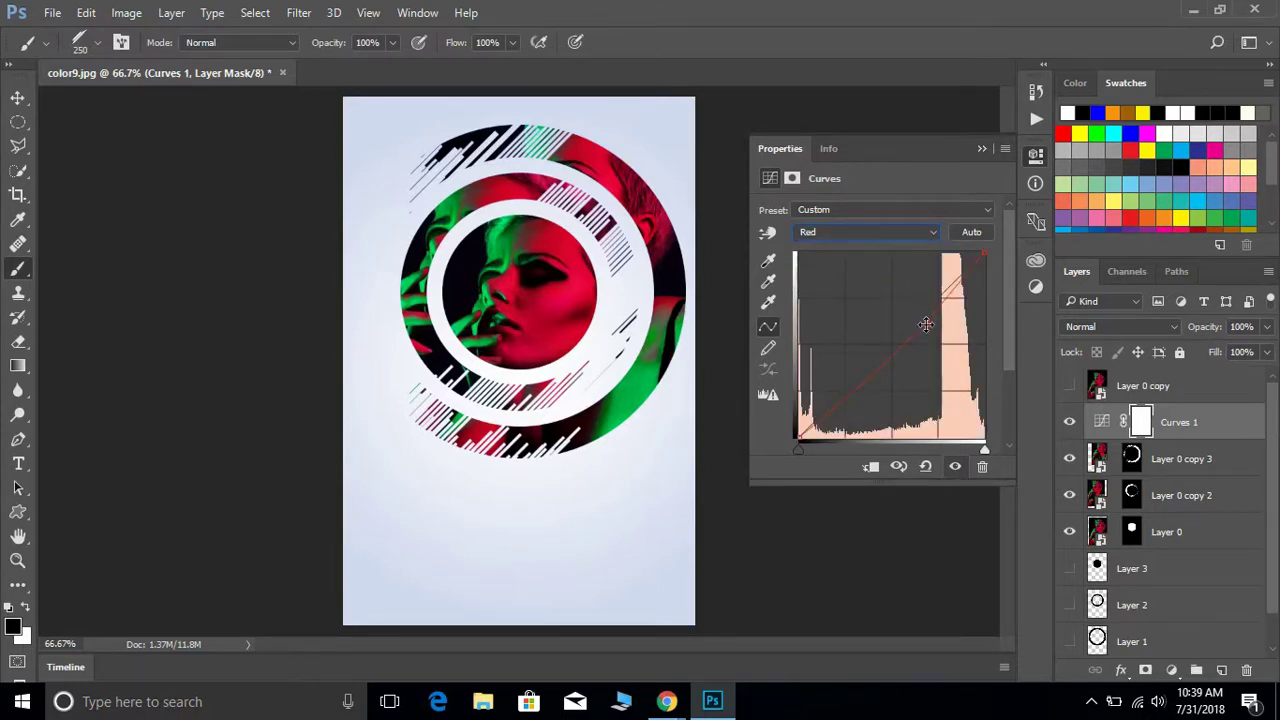
click(920, 238)
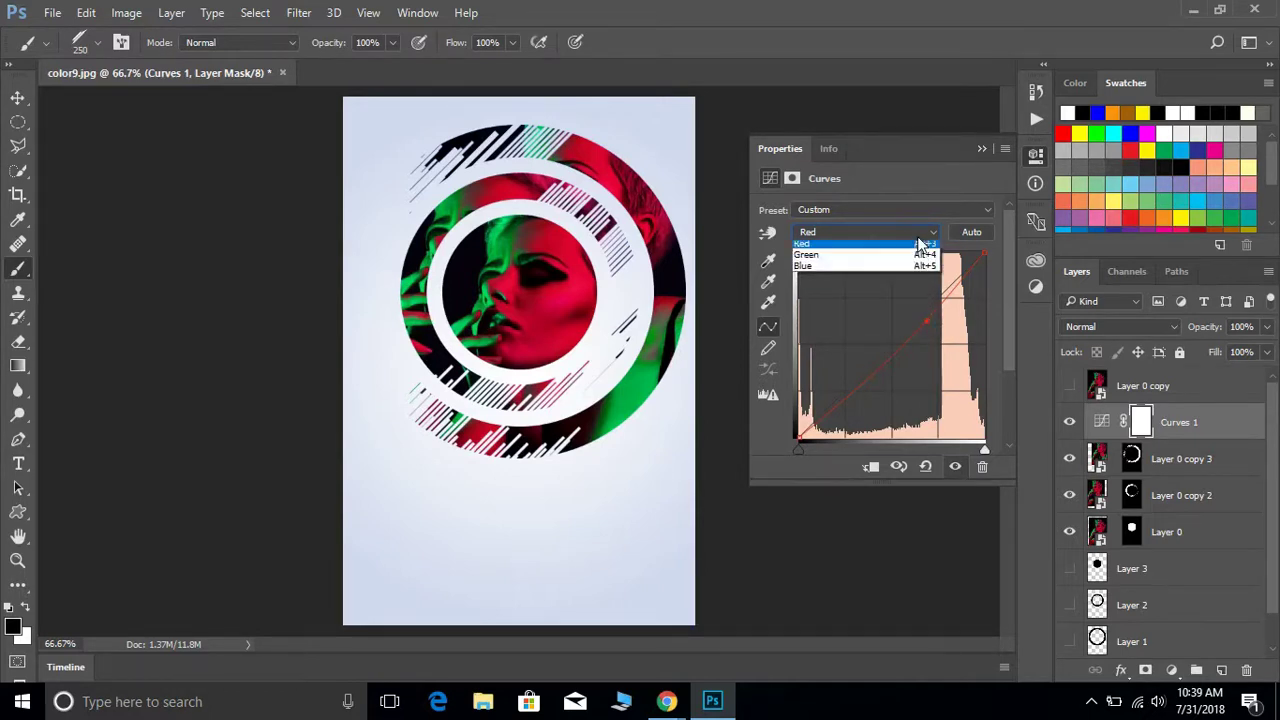
click(883, 280)
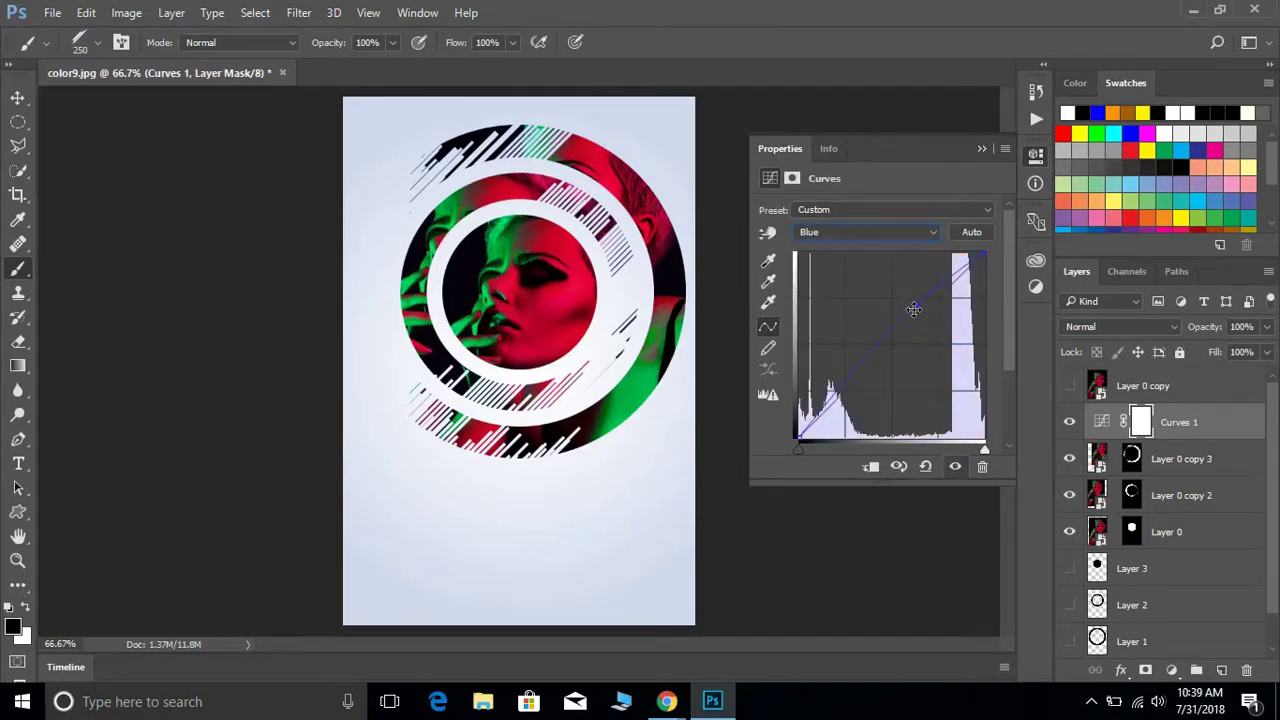
click(921, 235)
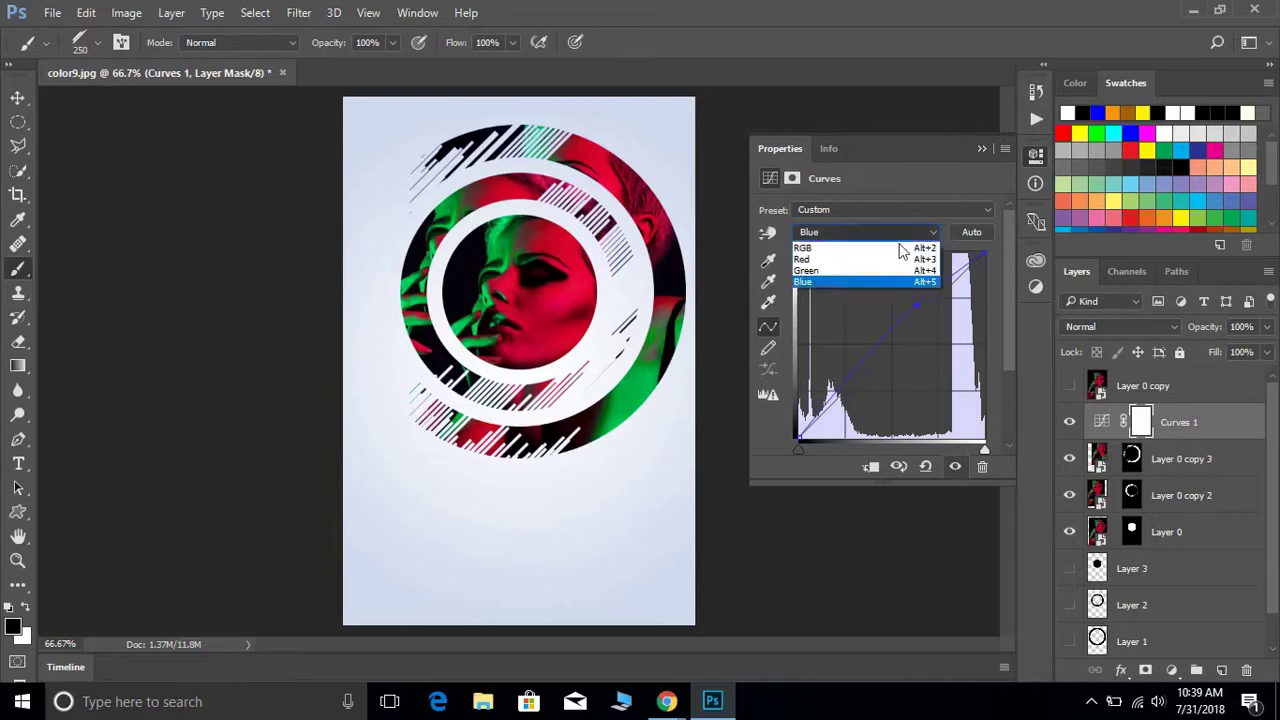
click(905, 248)
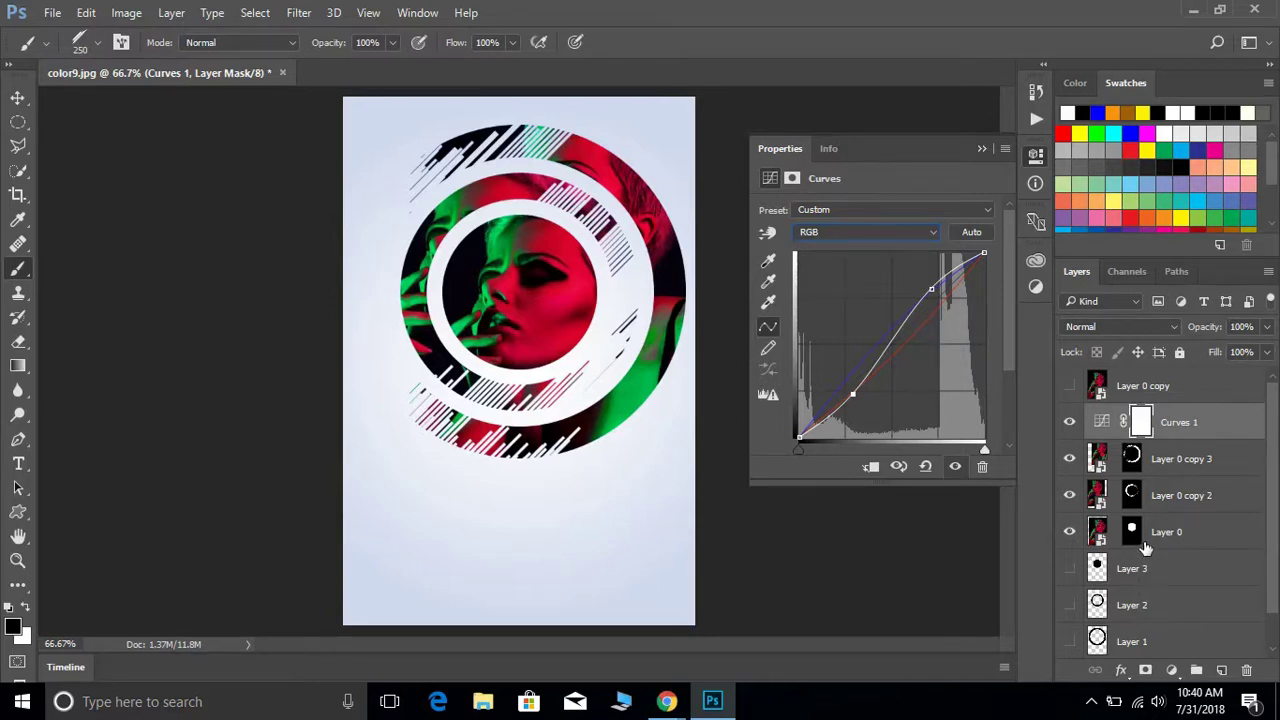
click(982, 148)
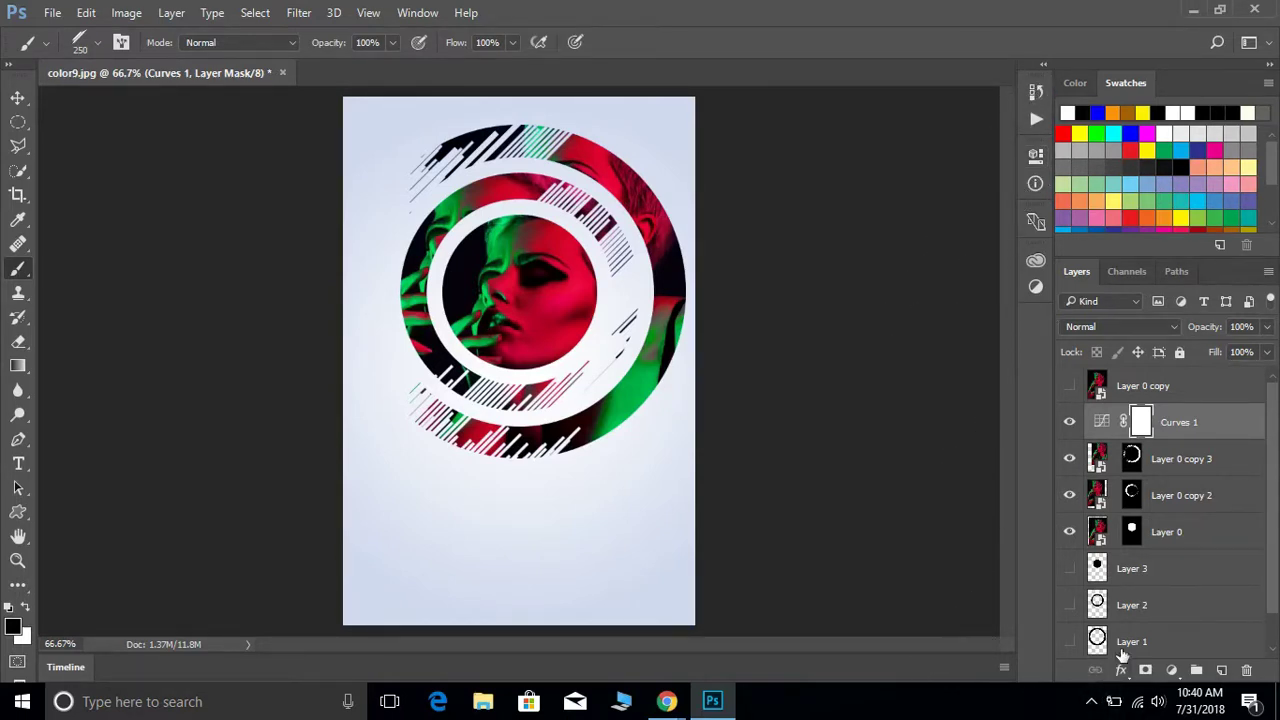
On a new layer directly below Layer 0, fill a tall narrow rectangular selection along the circles' left edge with black.
click(1163, 537)
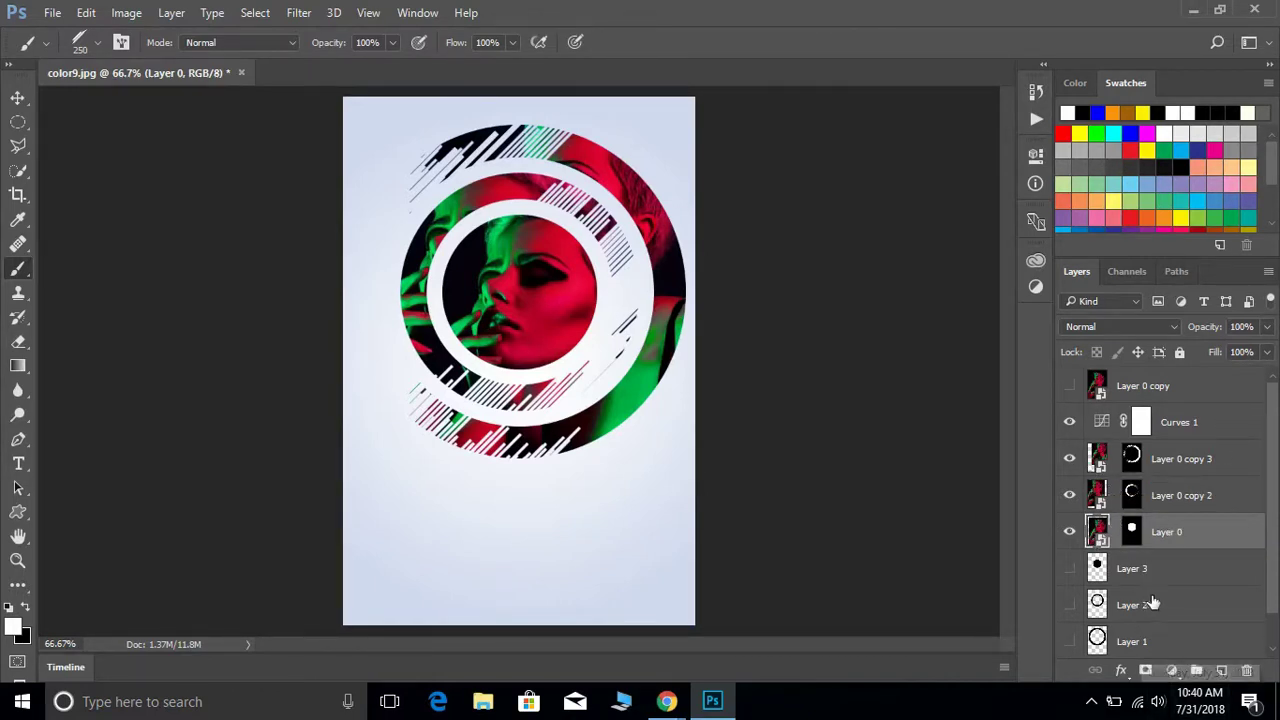
click(1222, 671)
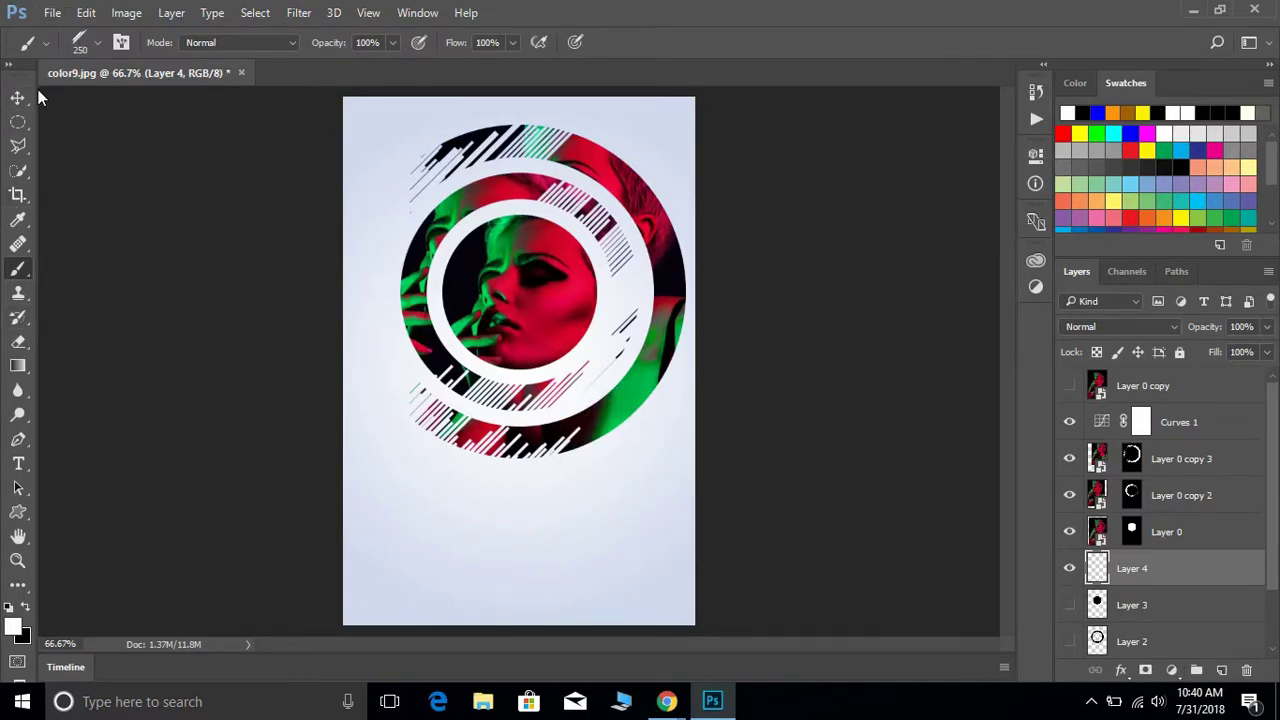
click(21, 133)
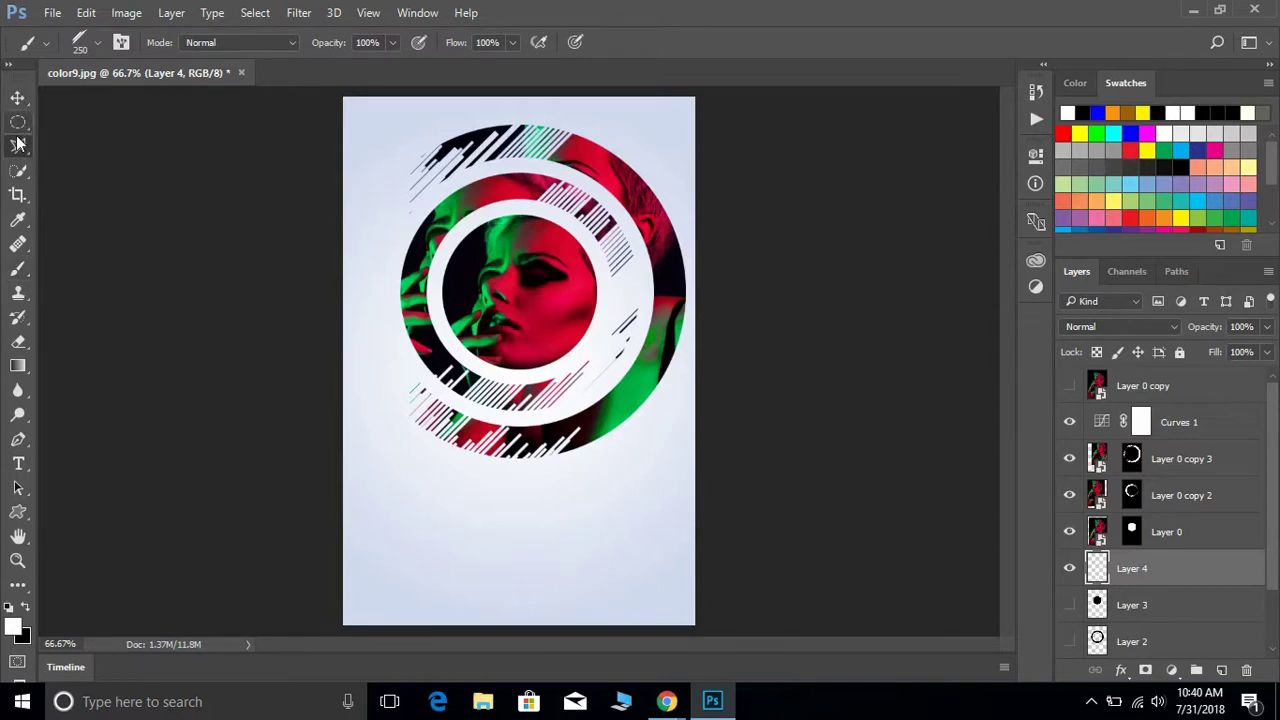
click(20, 125)
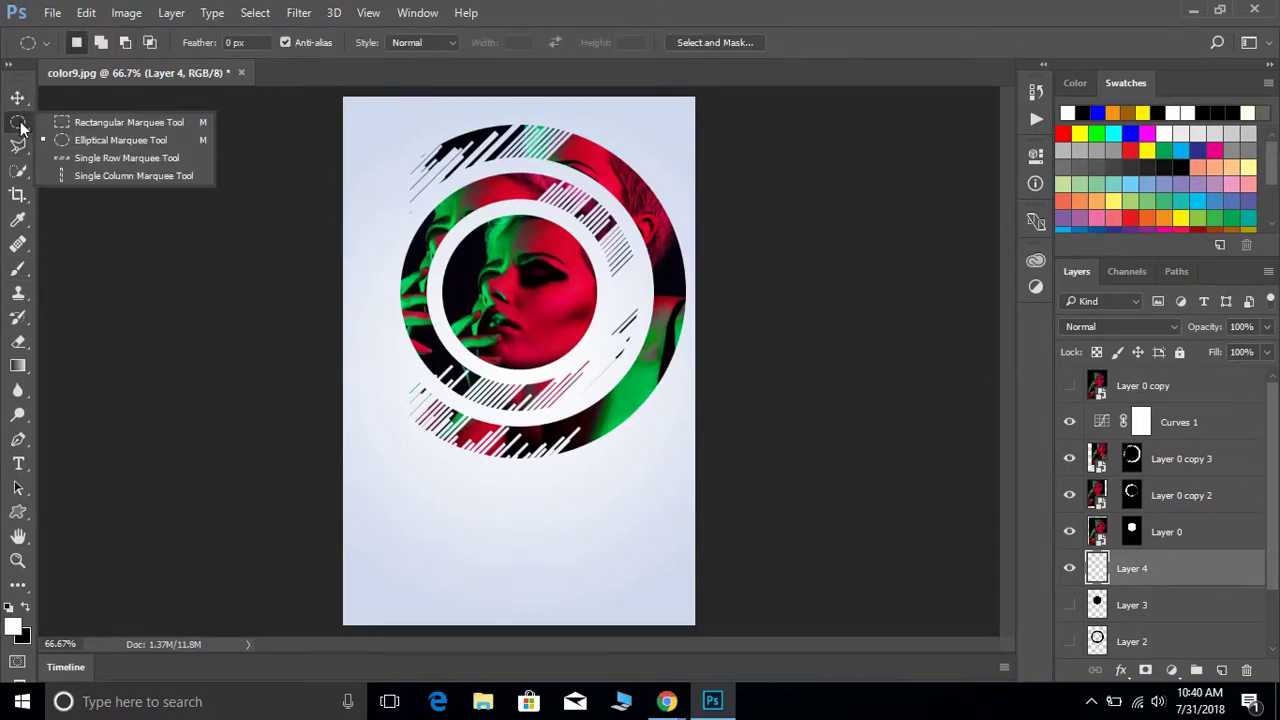
click(74, 121)
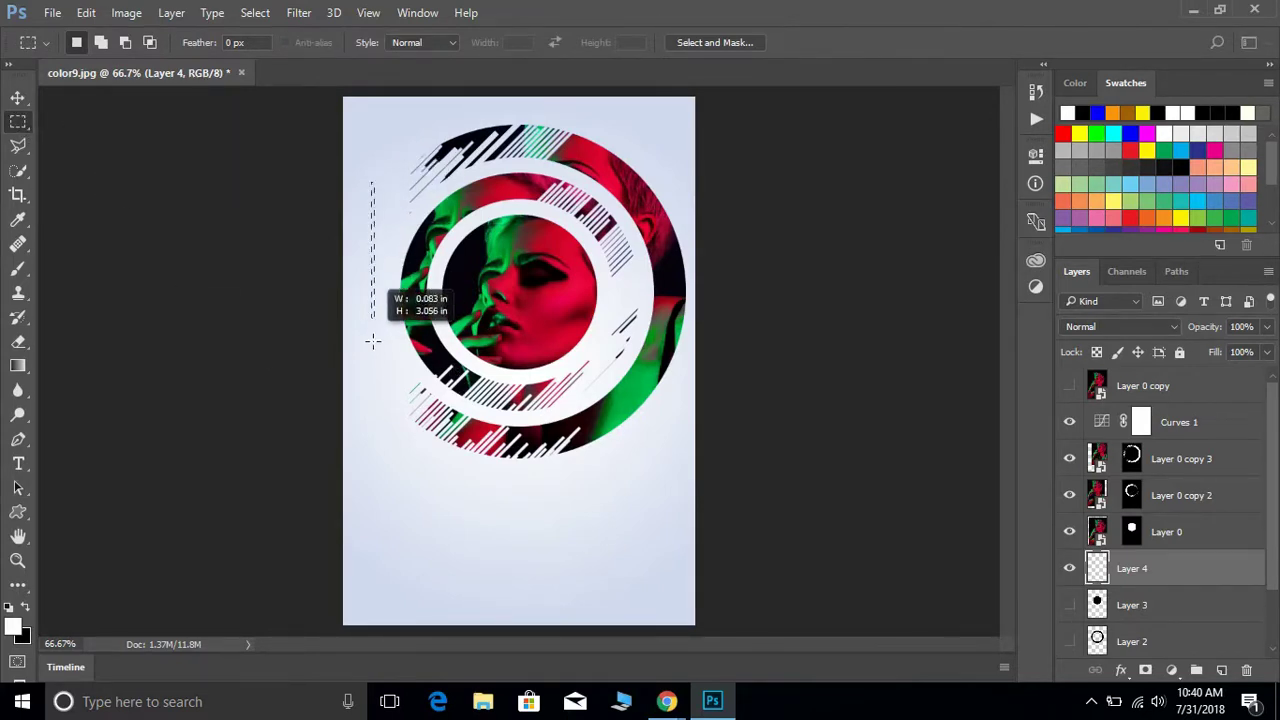
drag(372, 341, 408, 513)
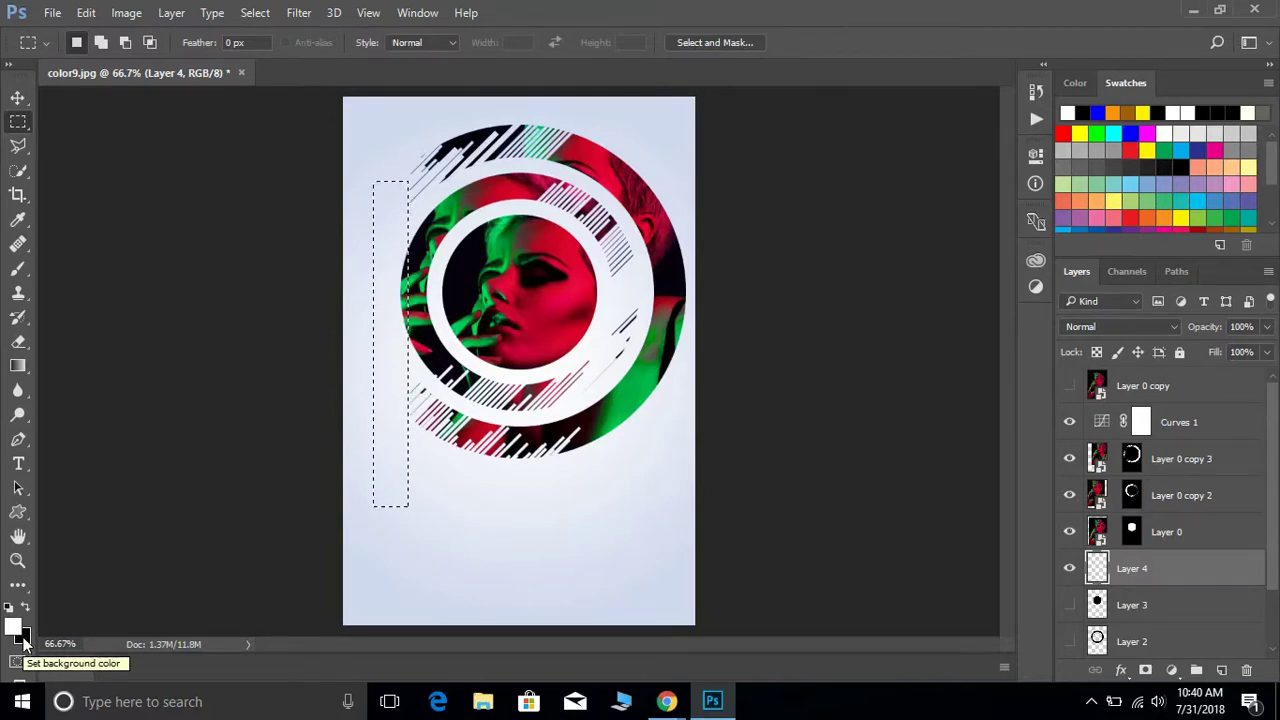
key(x)
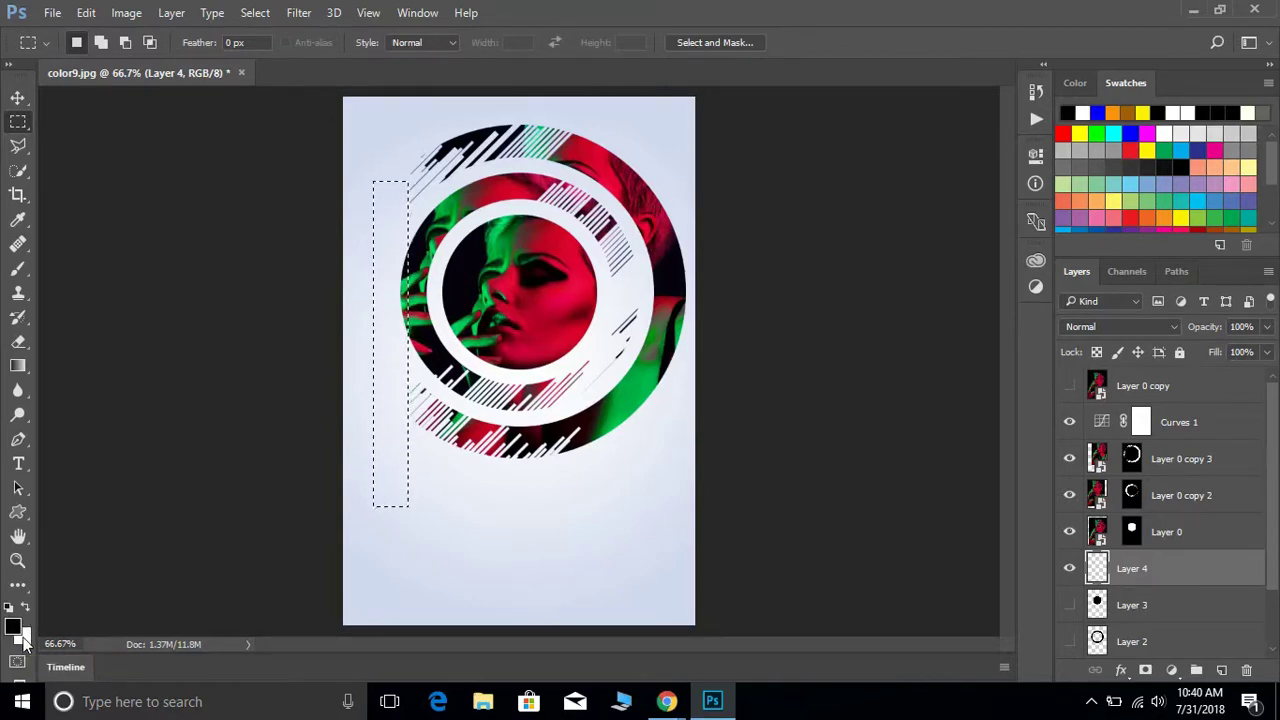
key(x)
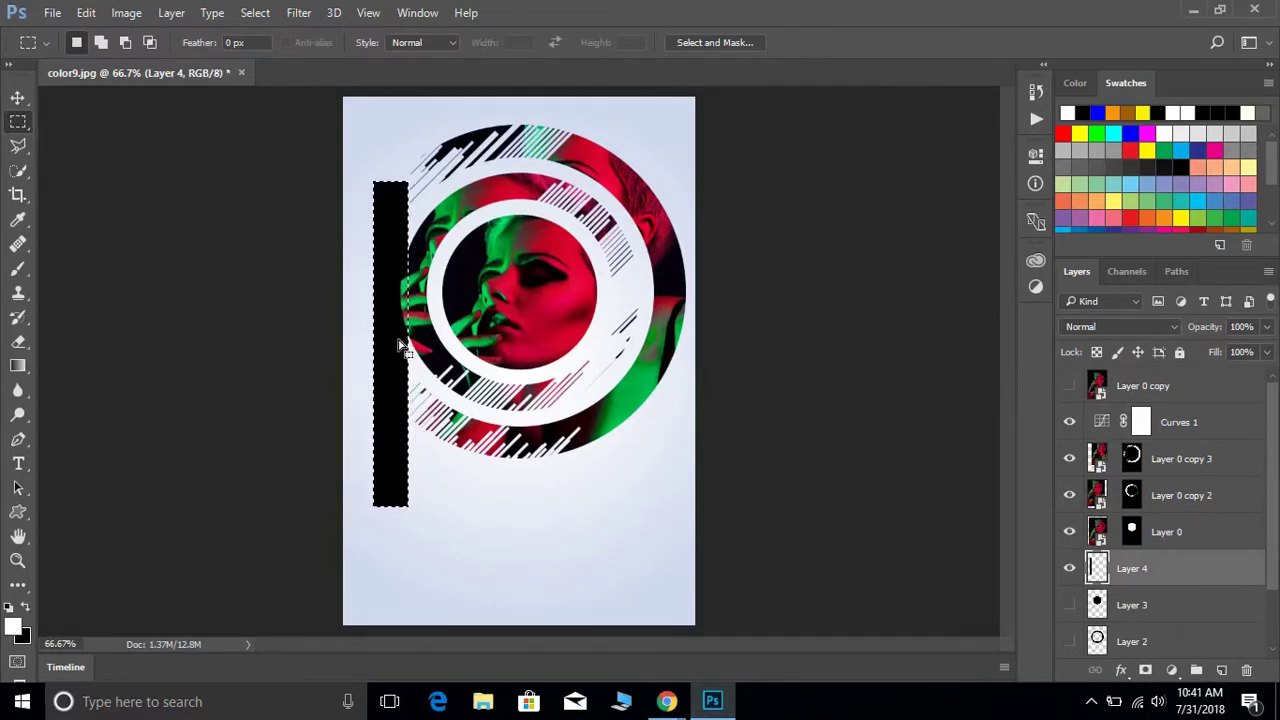
Add a mask to Layer 4, stamp black diagonal brush streaks down the bar, and shift the bar slightly right over the outer ring.
click(1145, 671)
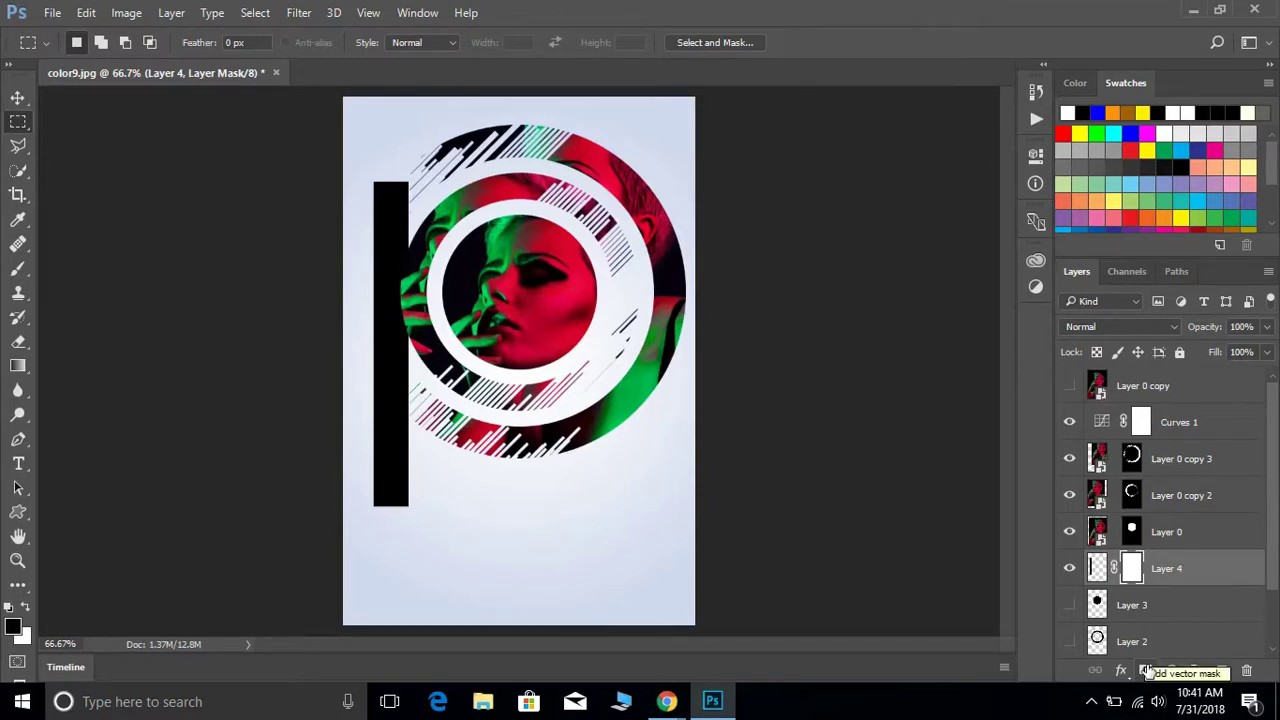
key(b)
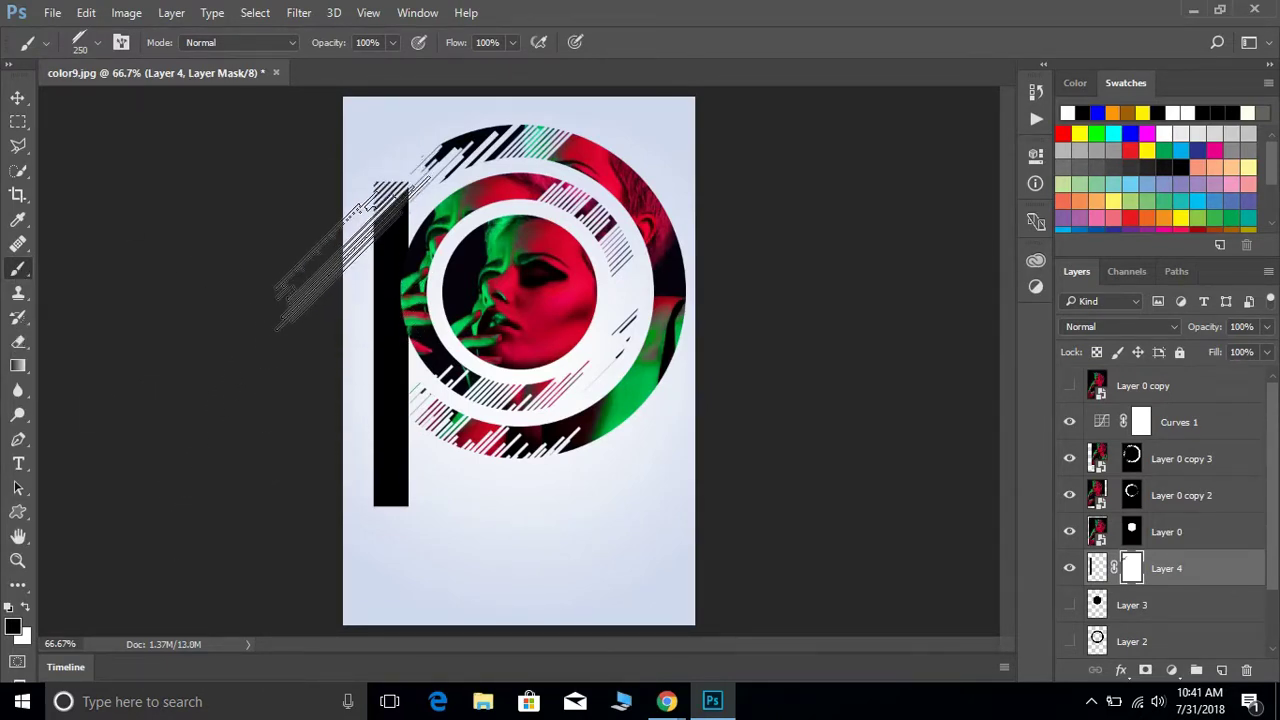
click(335, 275)
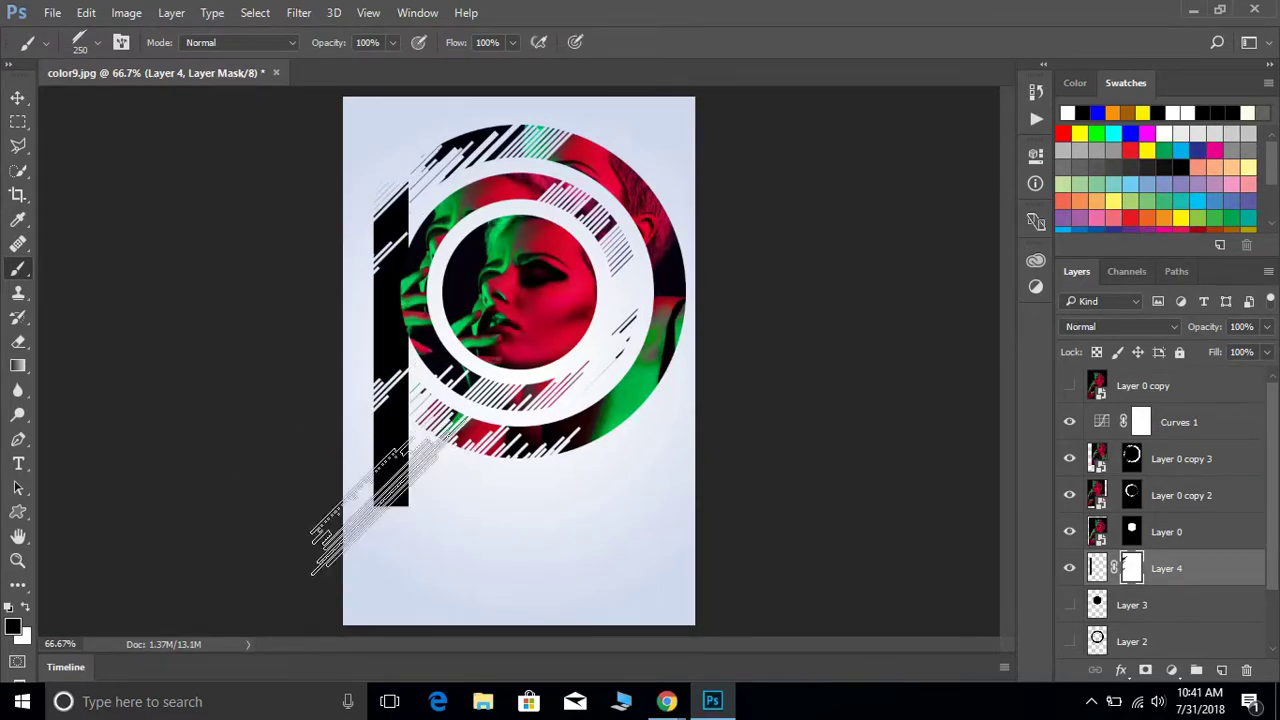
click(365, 530)
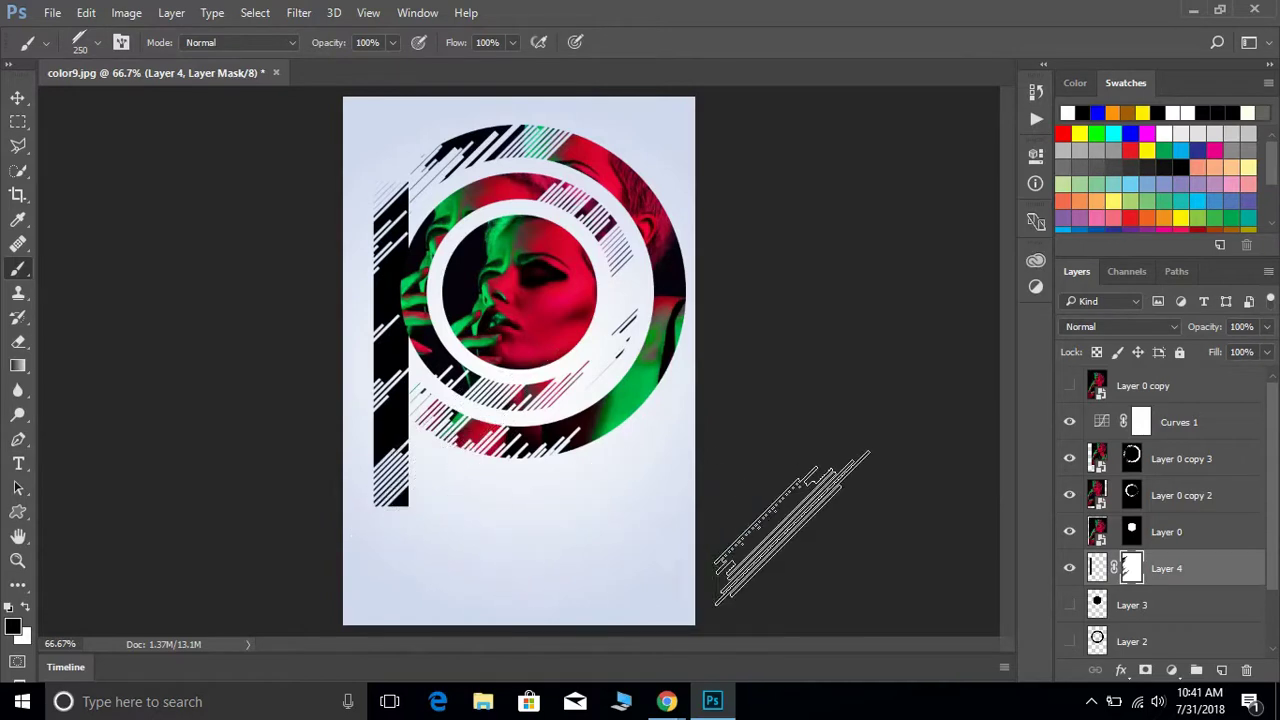
click(17, 100)
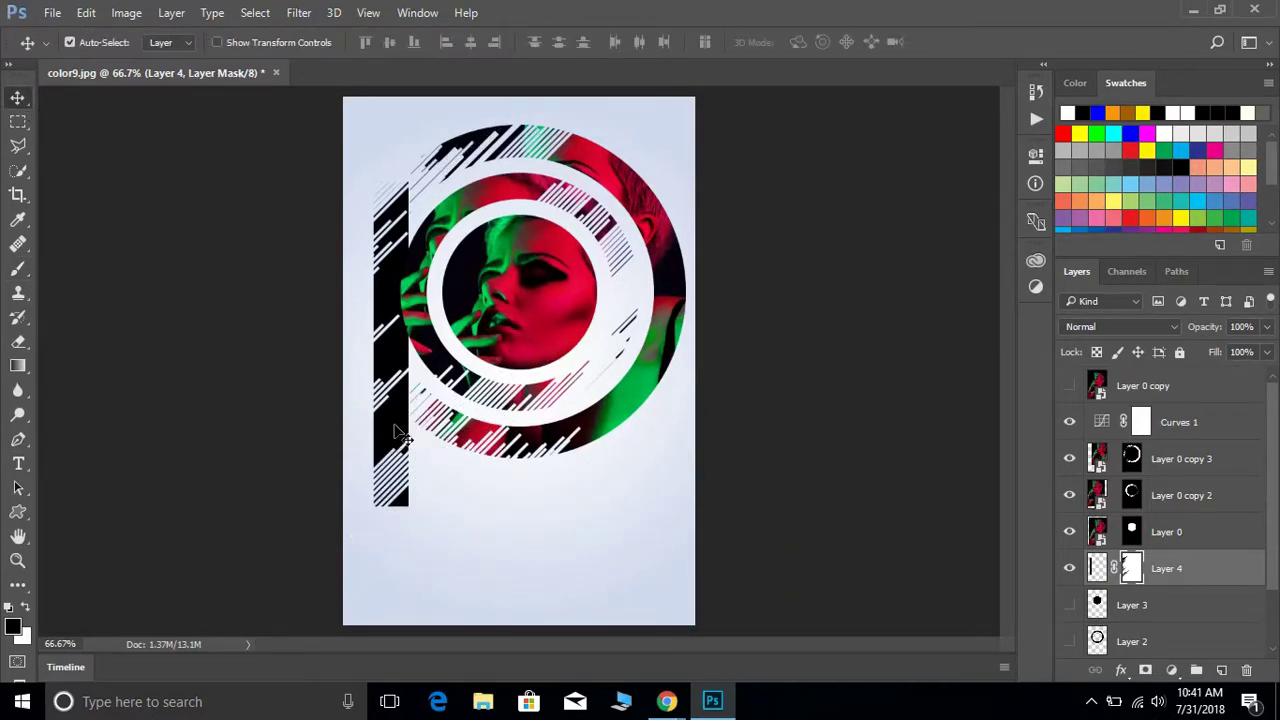
mouse_move(394, 429)
mouse_down()
mouse_move(414, 418)
mouse_move(413, 430)
mouse_up()
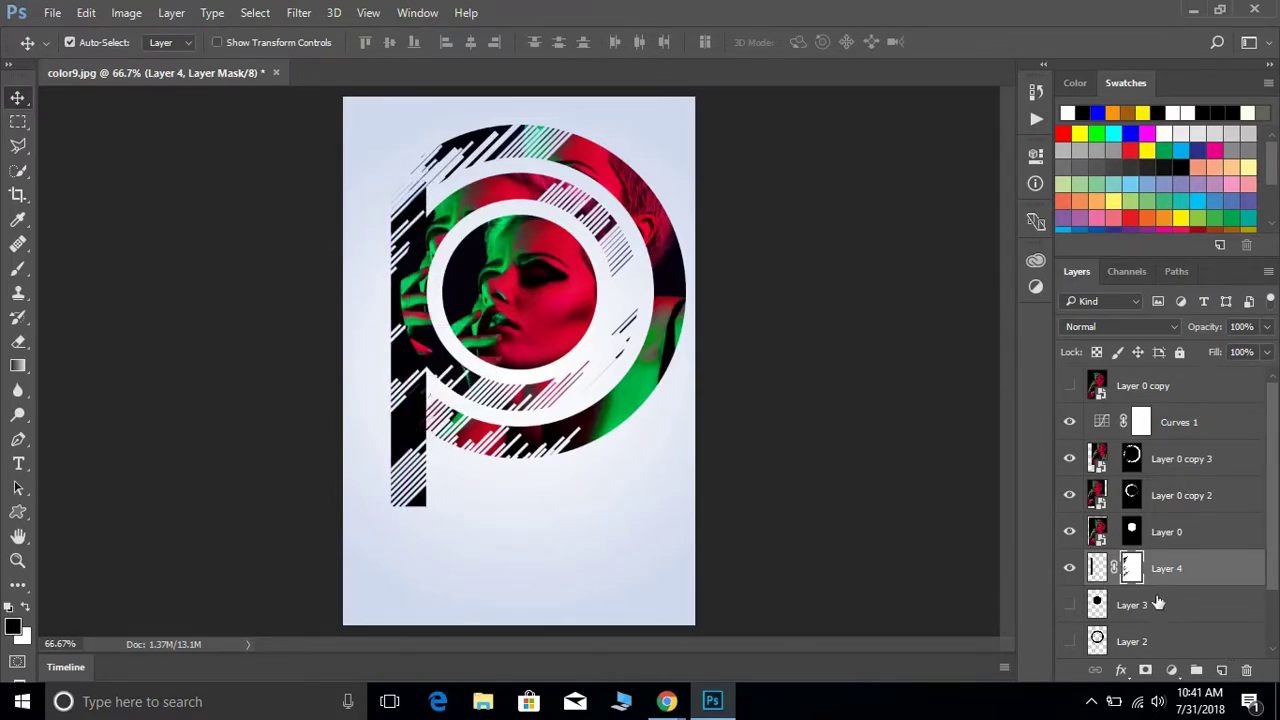
Duplicate Layer 4 and move the copy to X 49 px, Y 452 px, left of the original bar.
key(ctrl+j)
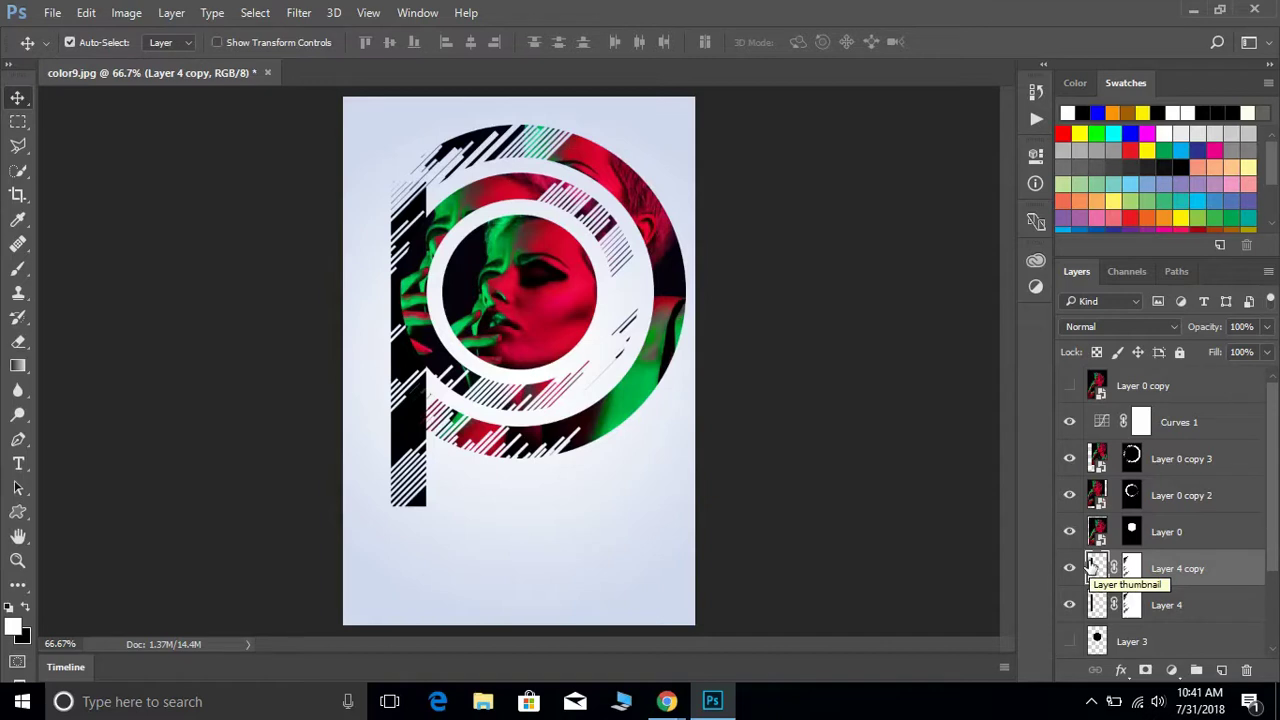
key(ctrl+t)
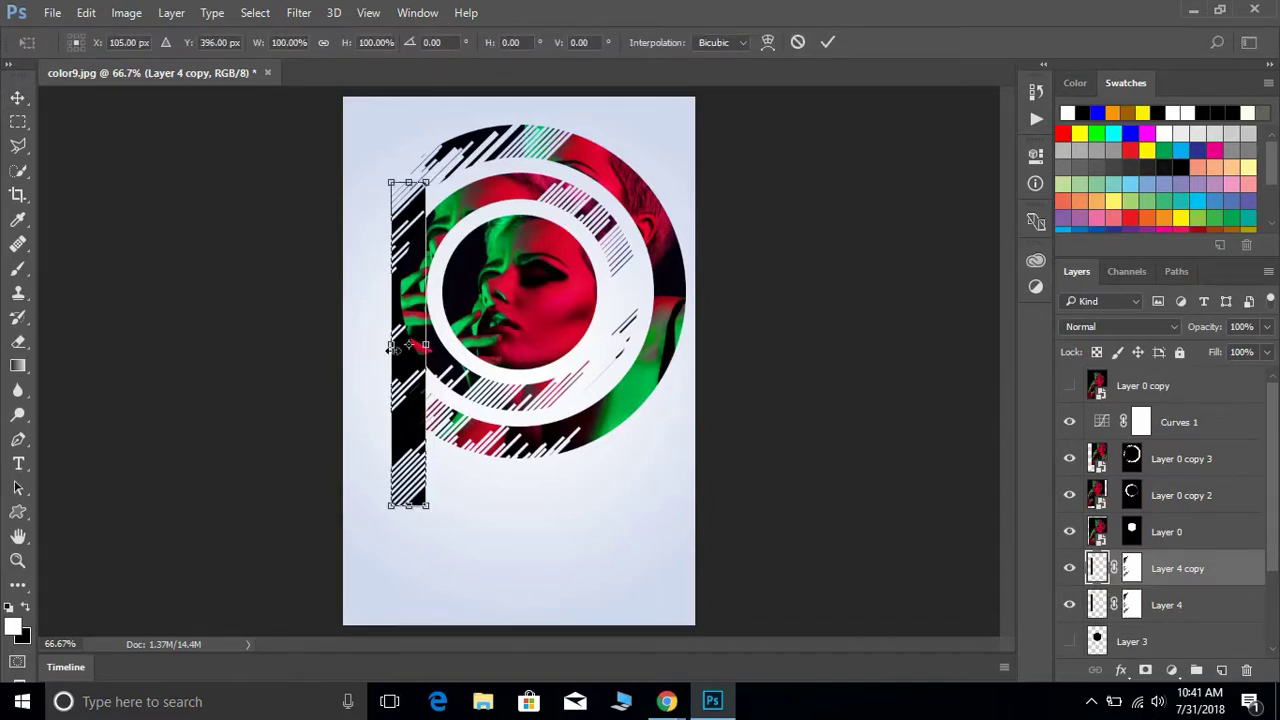
drag(405, 418, 368, 455)
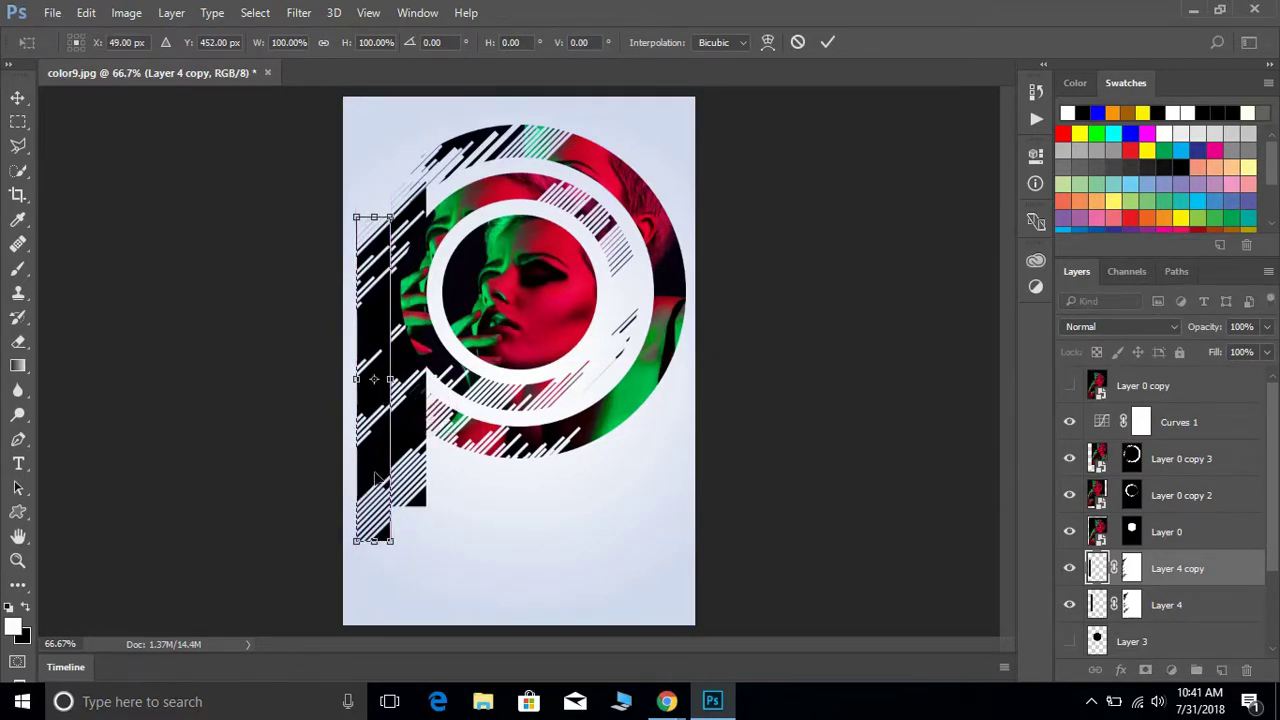
Flip Layer 4 copy horizontally and vertically and lower it to Y 482 px.
right_click(378, 475)
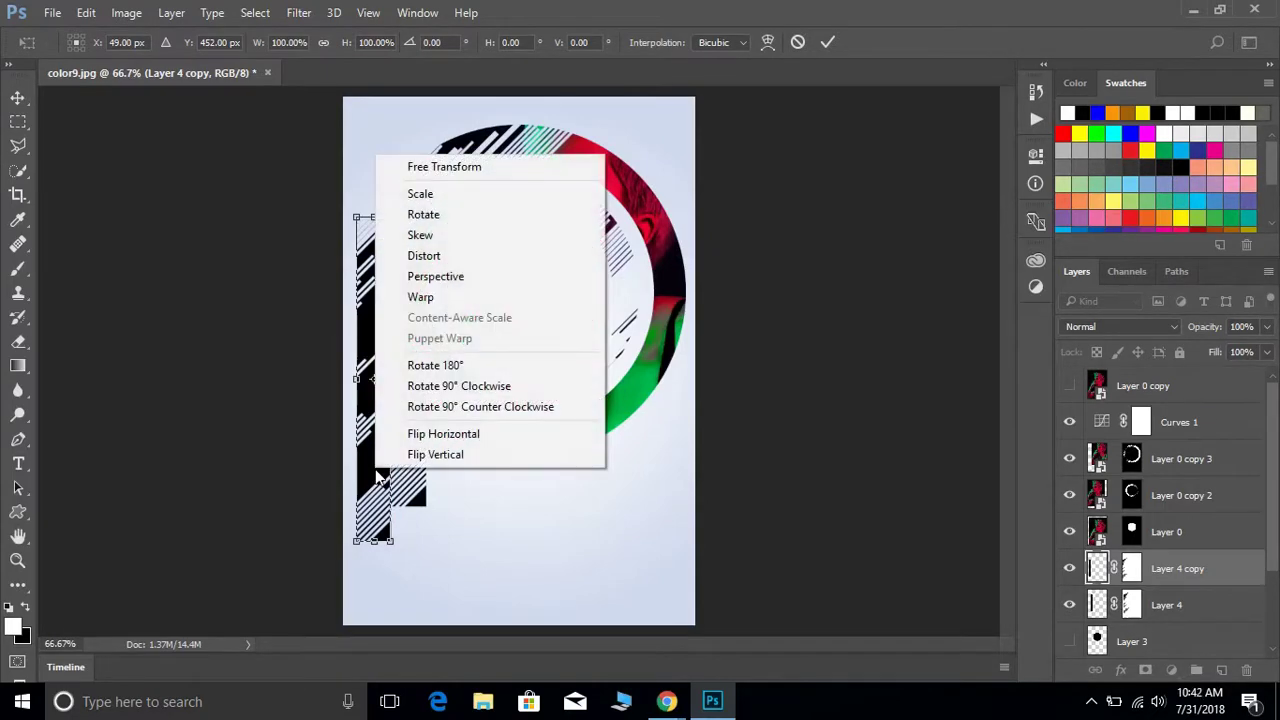
click(428, 437)
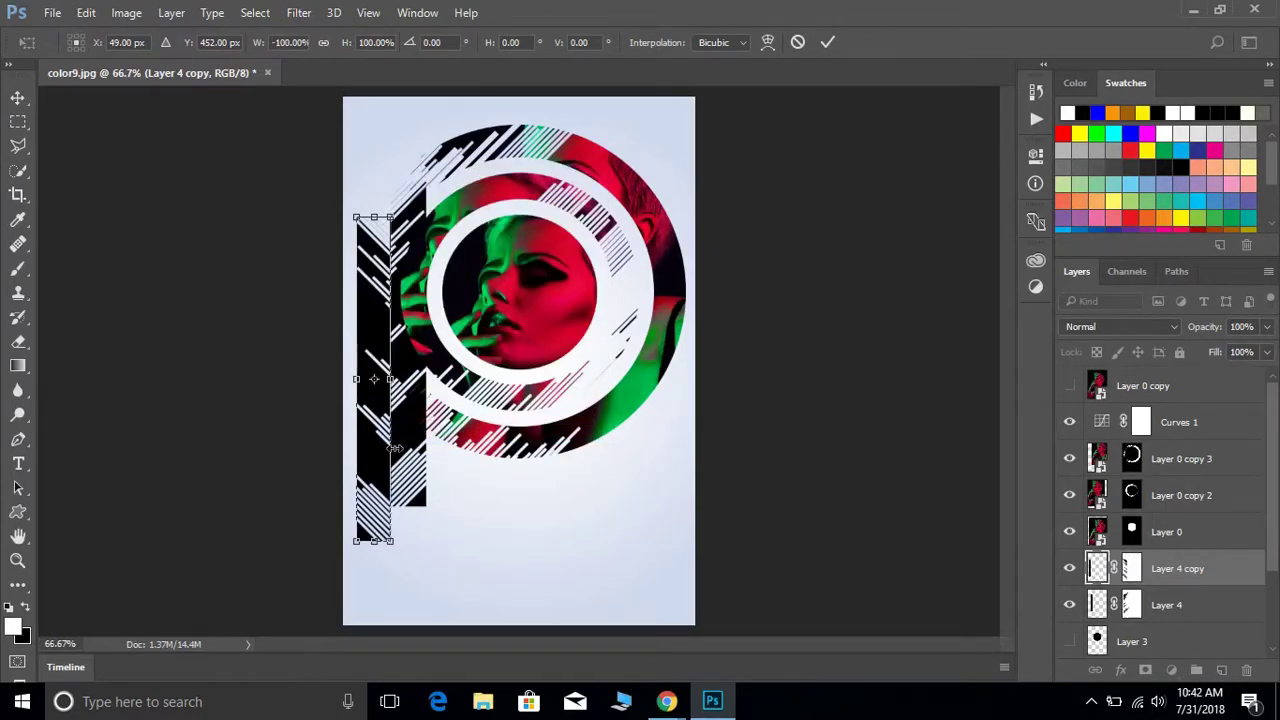
right_click(378, 456)
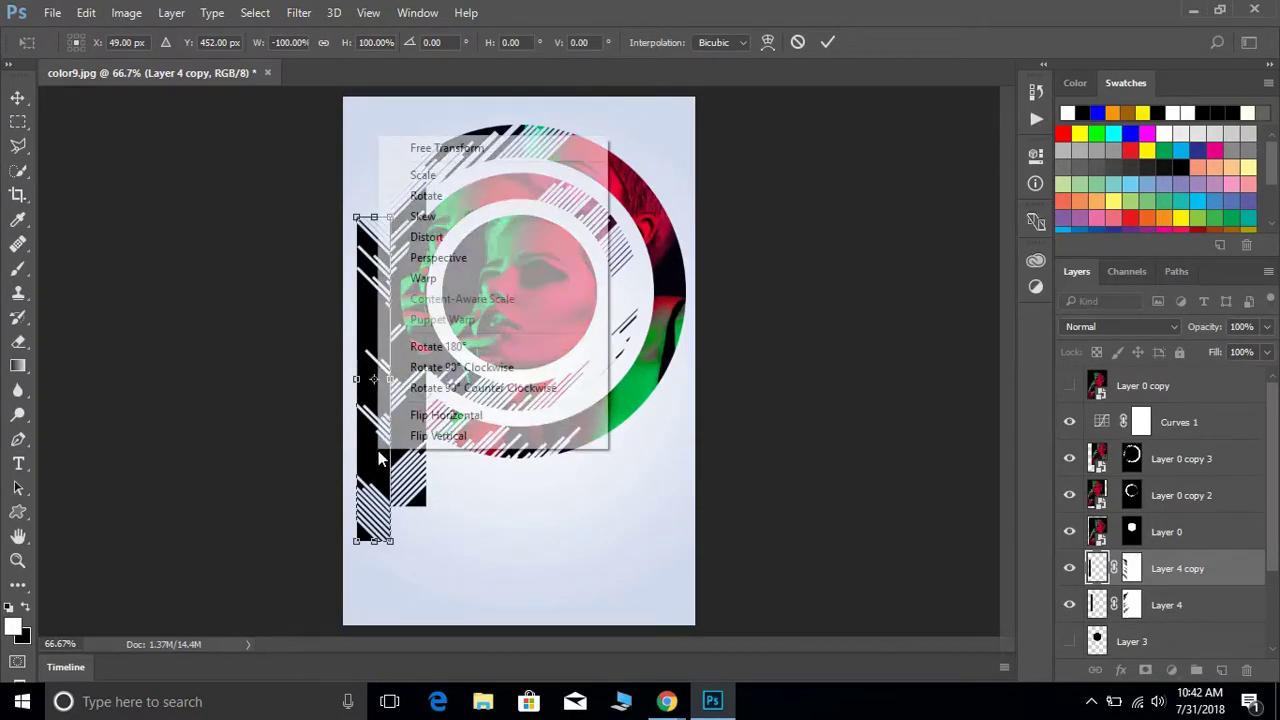
click(446, 437)
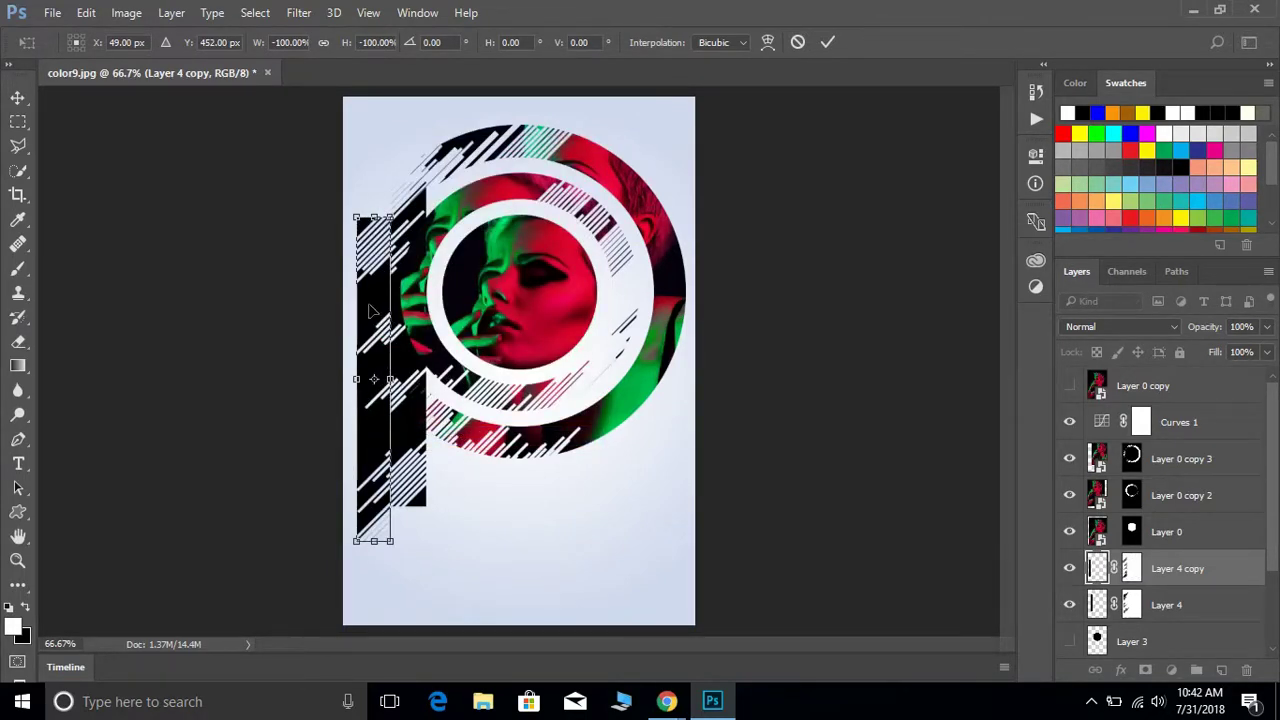
drag(373, 304, 370, 334)
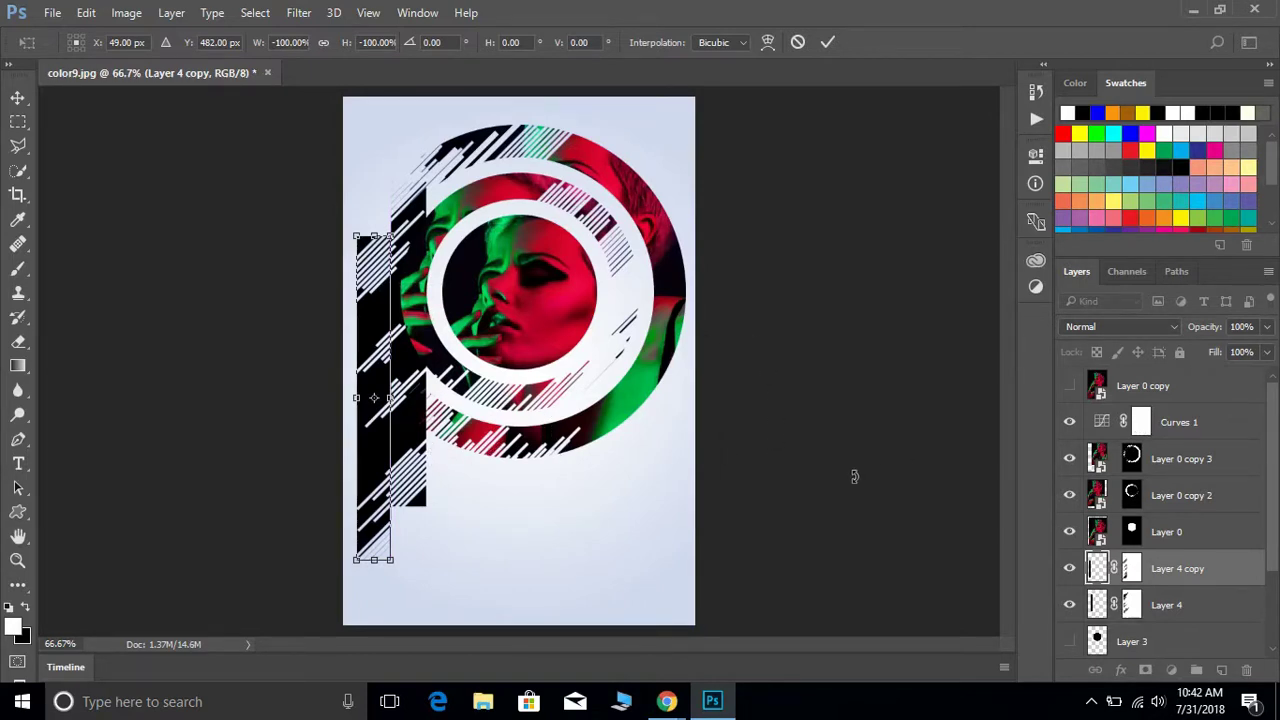
key(Return)
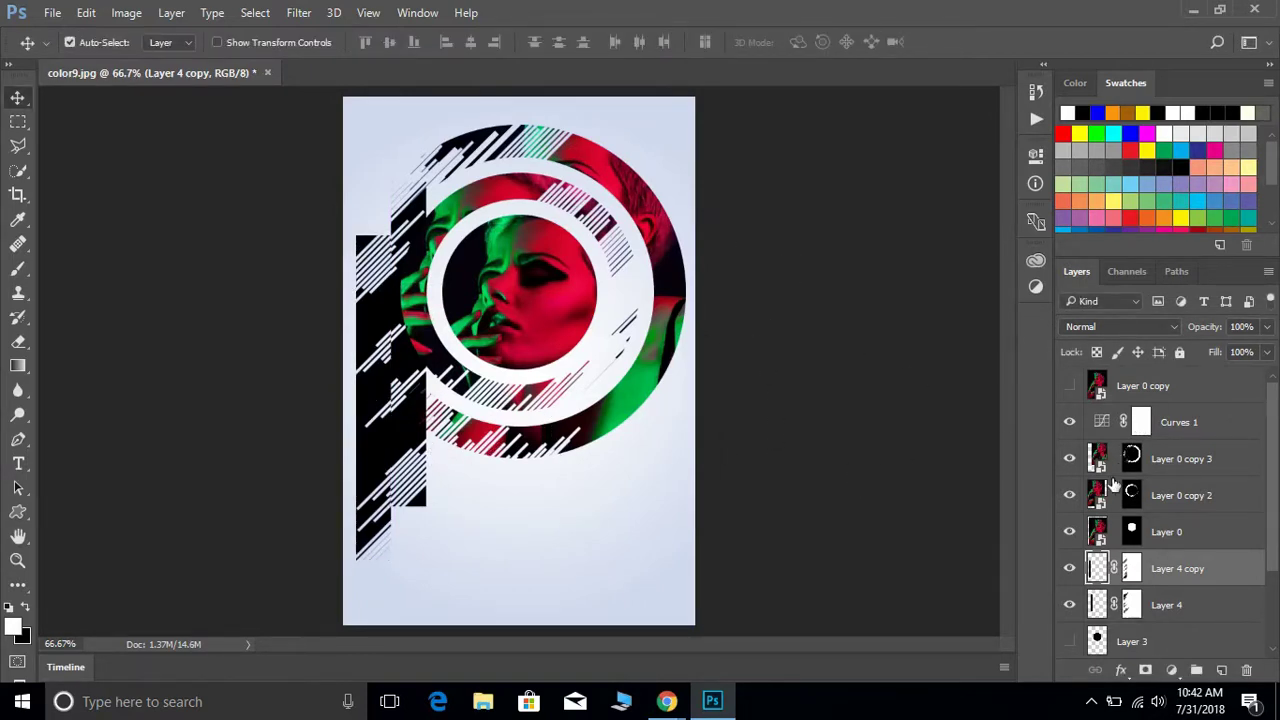
Nudge the Layer 4 bar slightly right and up to leave a thin gap between the two striped bars.
click(1098, 602)
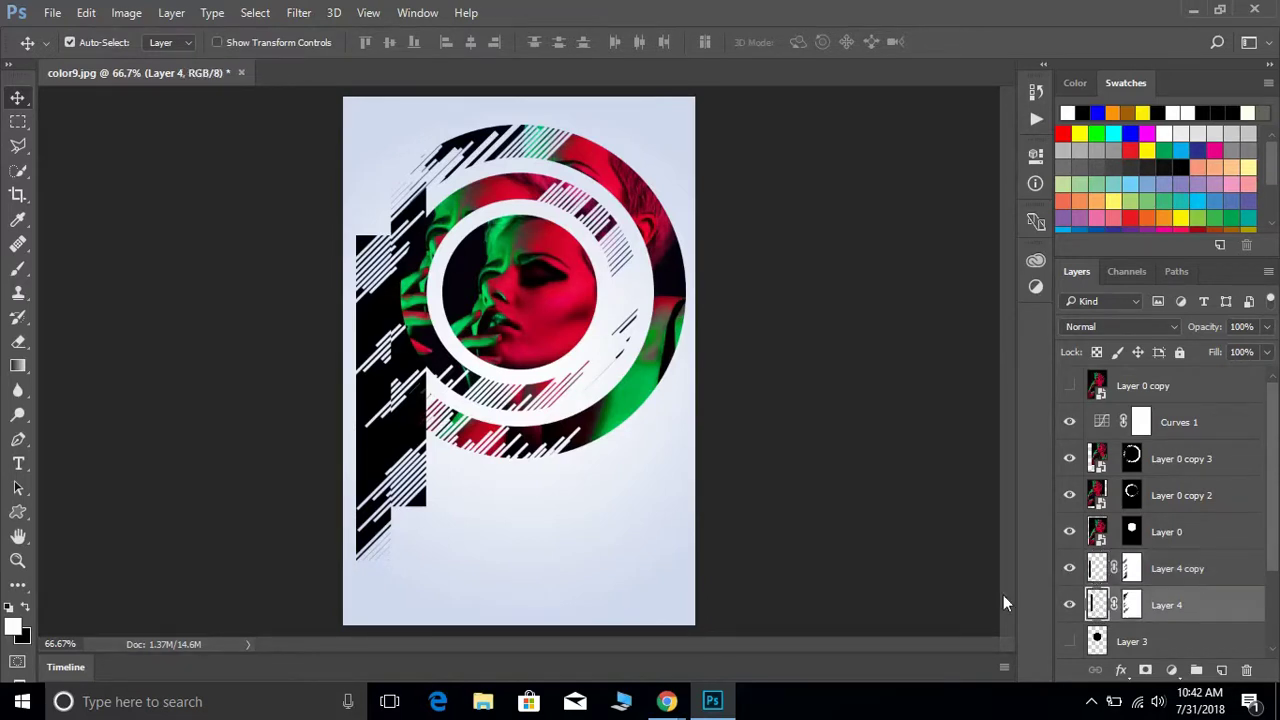
key(Right)
key(Right)
key(Right)
key(Right)
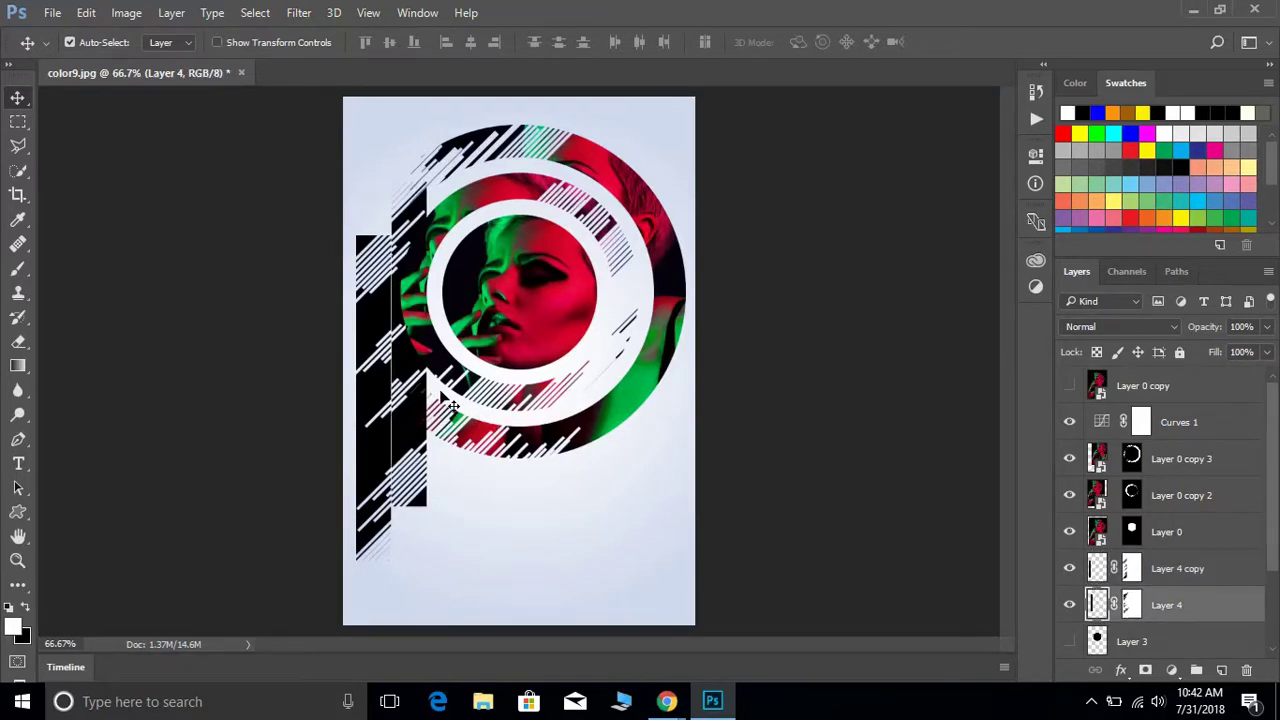
key(Up)
key(Up)
key(Up)
key(Up)
key(Up)
key(Up)
key(Up)
key(Up)
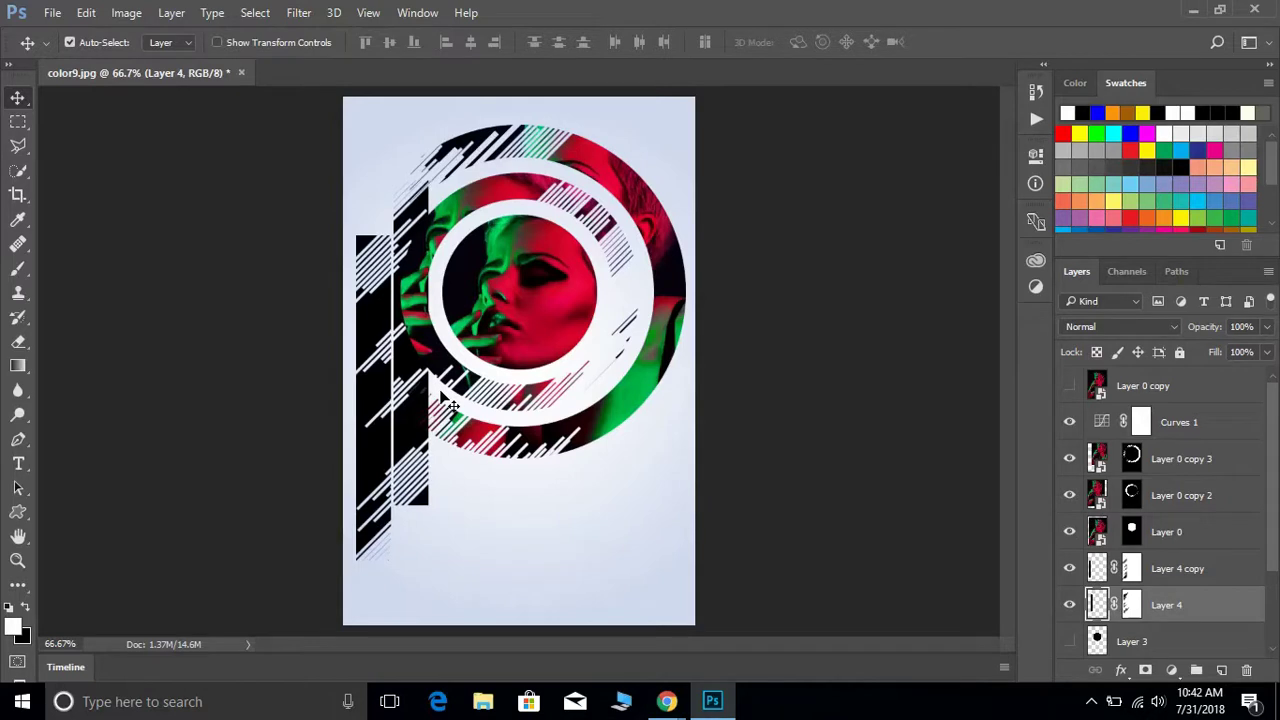
key(Down)
key(Down)
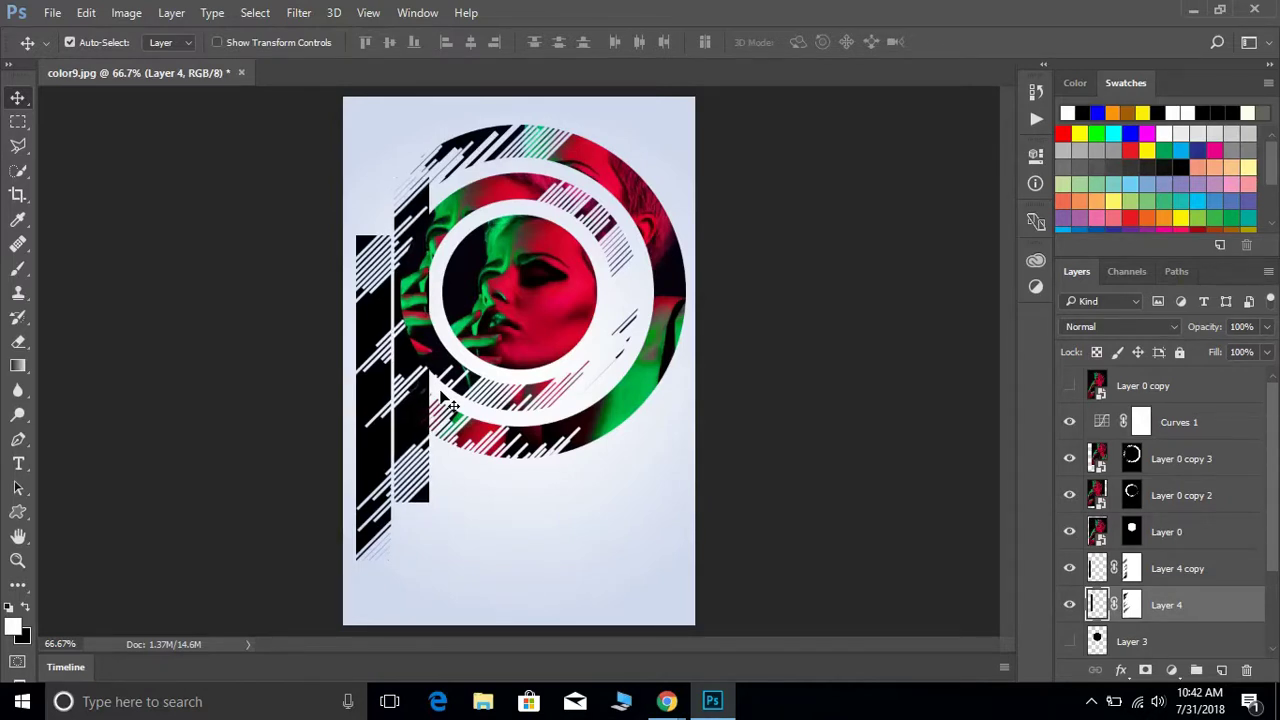
key(Right)
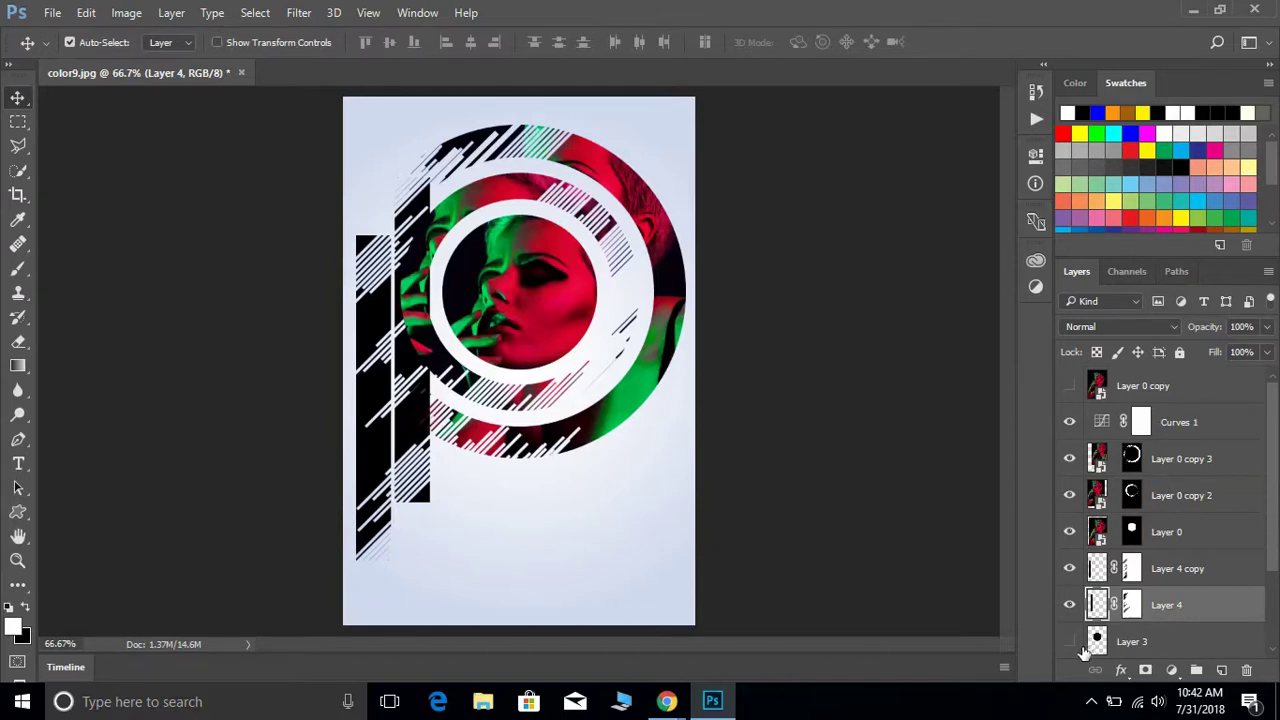
Duplicate Layer 4 copy and move the duplicate bar onto the right side of the circles, at X 434 px, Y 314 px.
click(1100, 576)
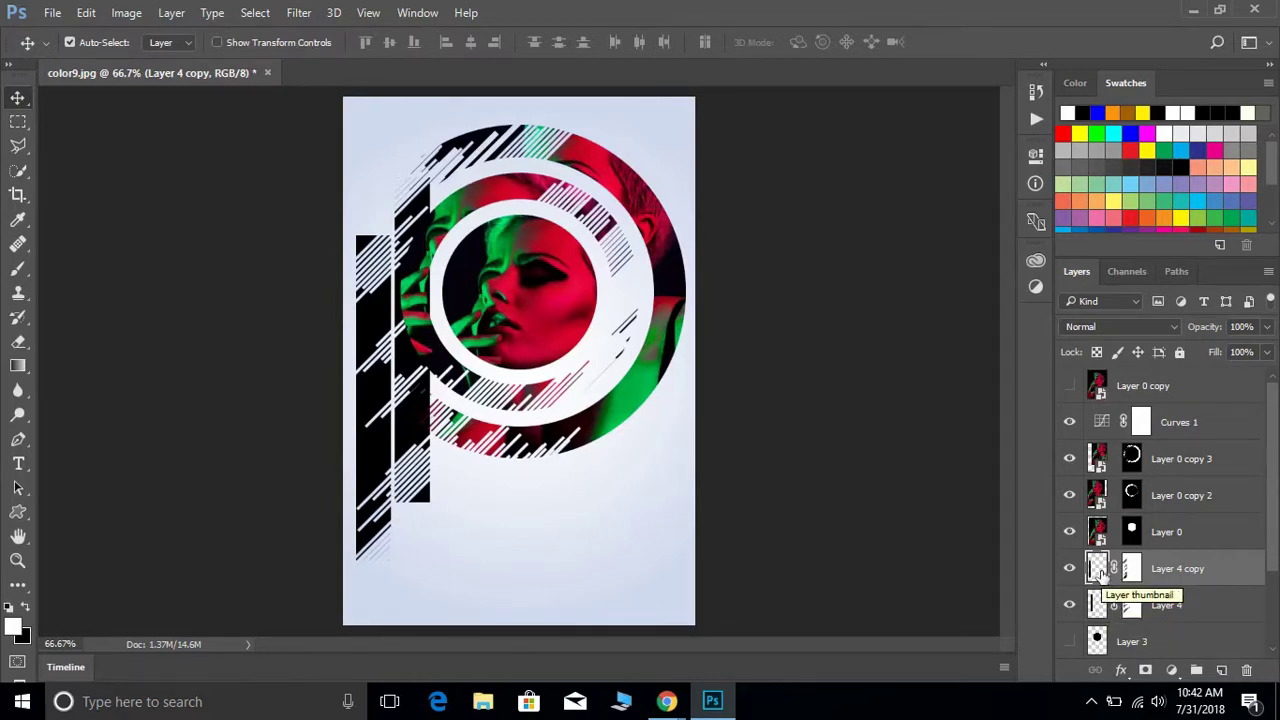
key(ctrl+j)
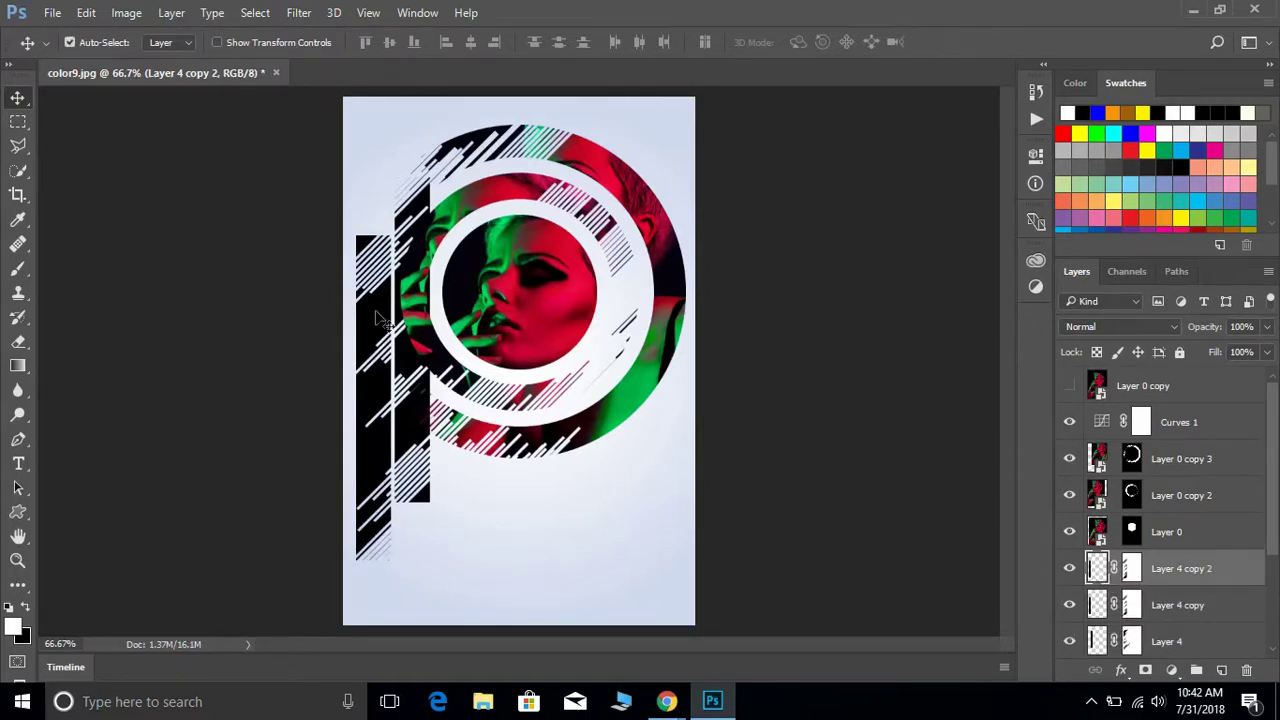
drag(418, 400, 612, 292)
right_click(611, 291)
key(Escape)
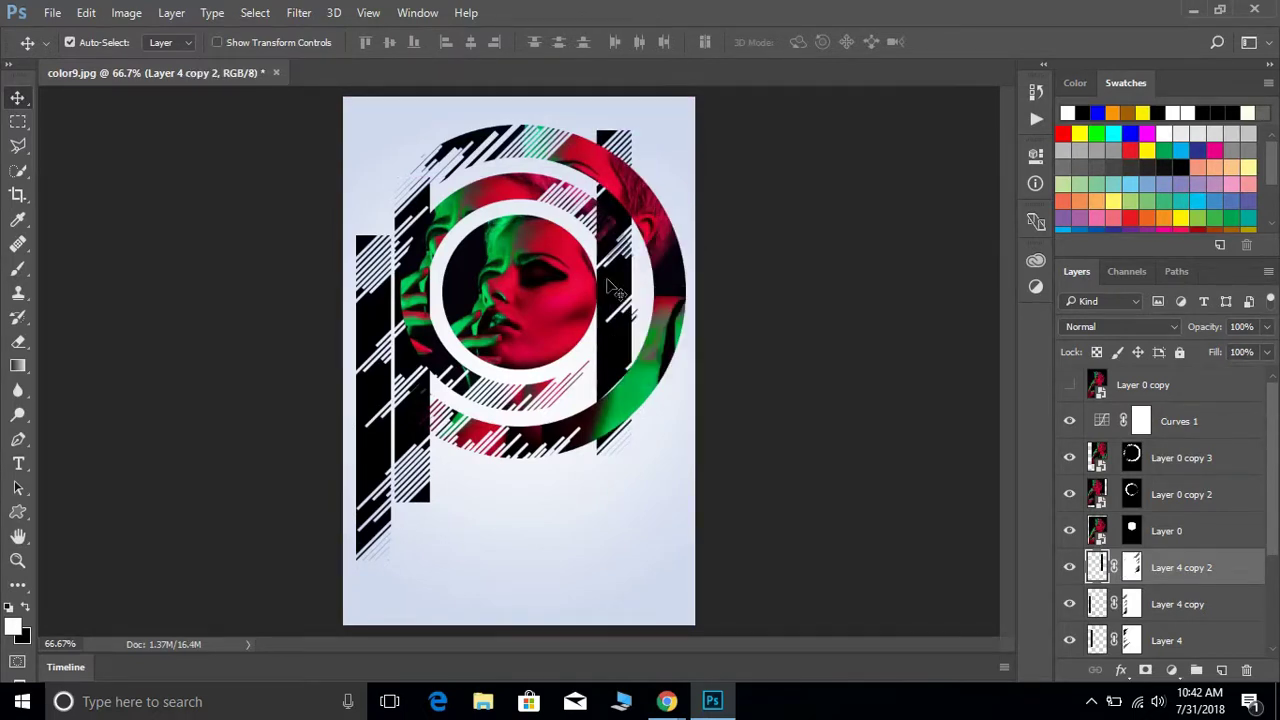
Flip Layer 4 copy 2 vertically and move it to X 390 px, Y 334 px.
key(ctrl+t)
right_click(608, 288)
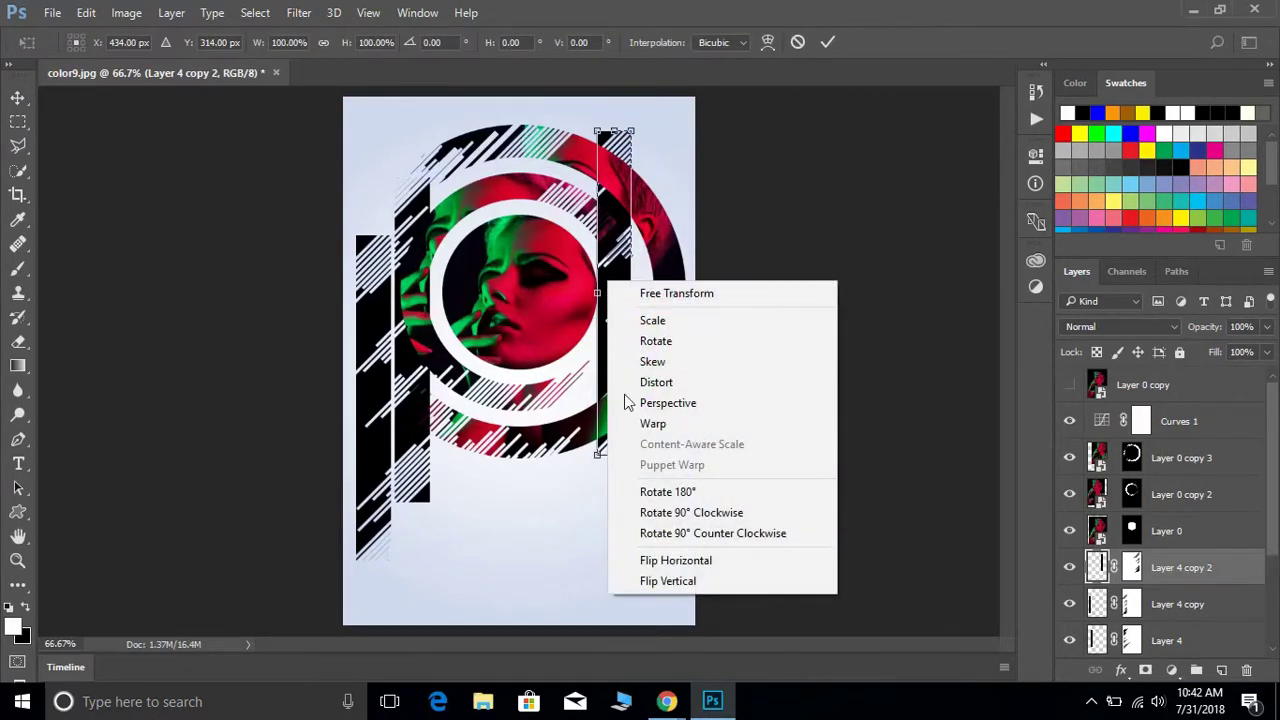
click(667, 585)
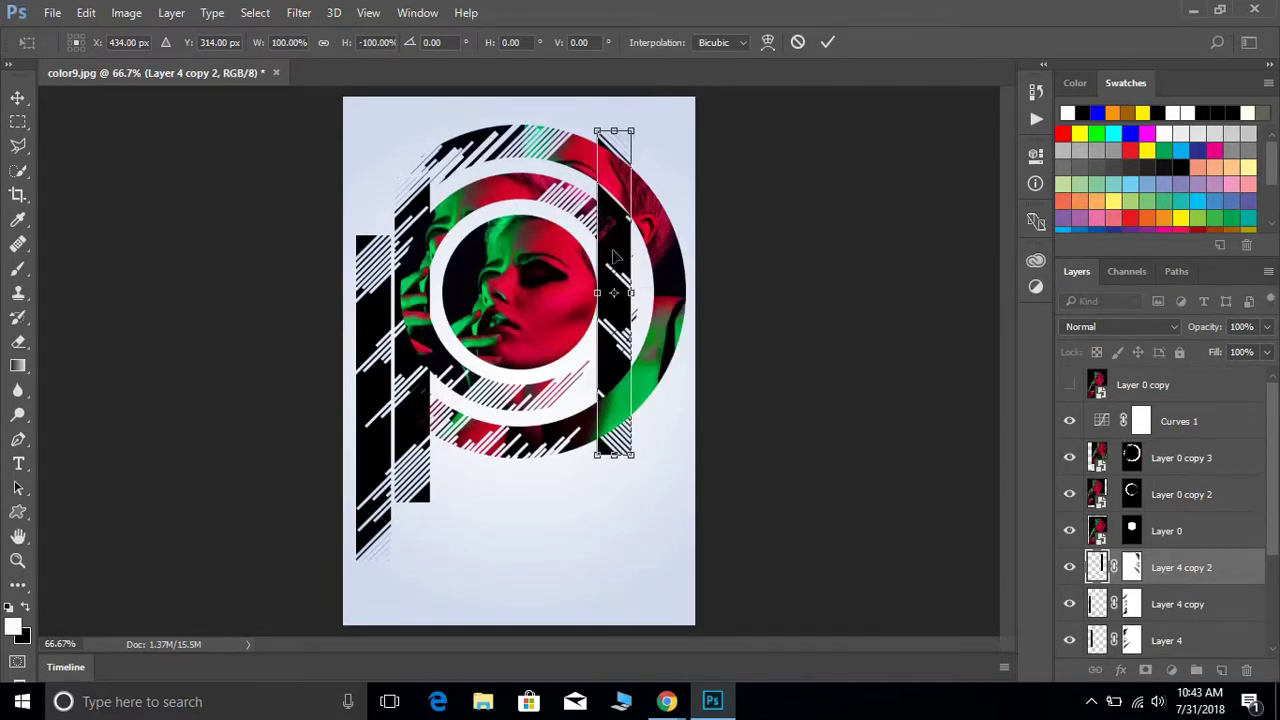
drag(619, 313, 588, 322)
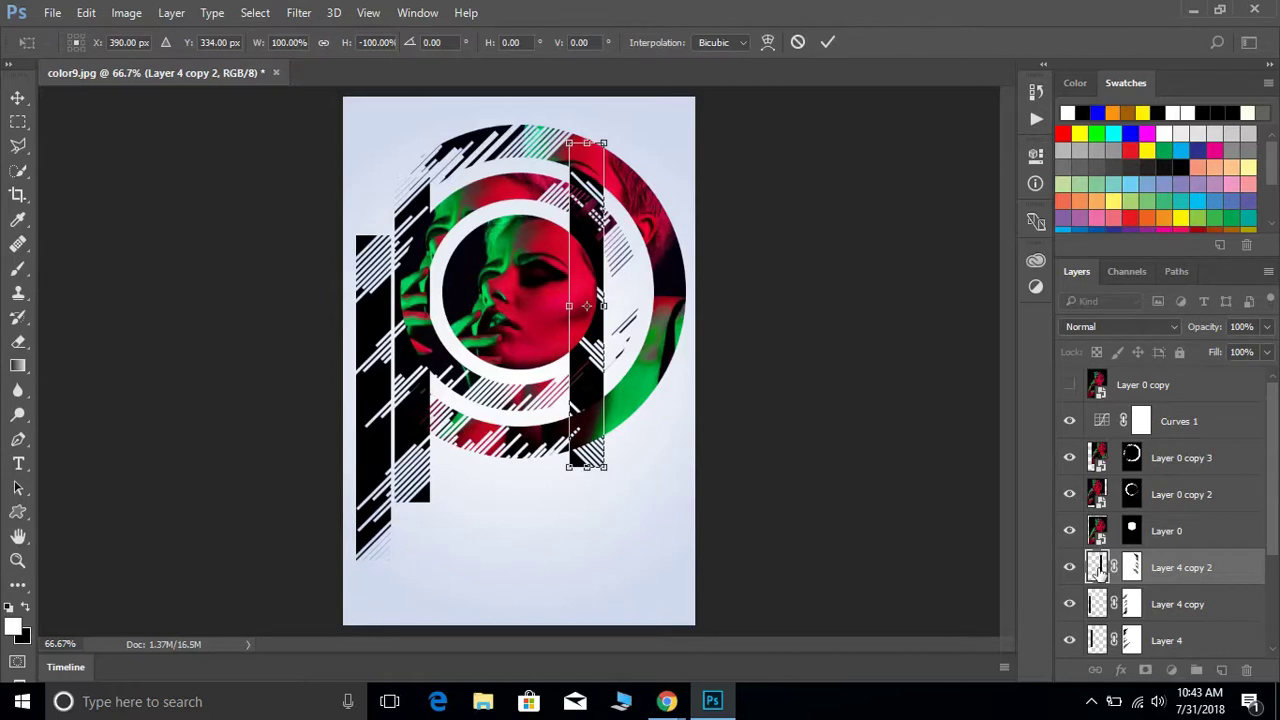
key(Return)
Reorder the layers below Curves 1 as Layer 0, Layer 0 copy 2, Layer 4 copy 2, Layer 0 copy 3.
drag(1098, 567, 1101, 540)
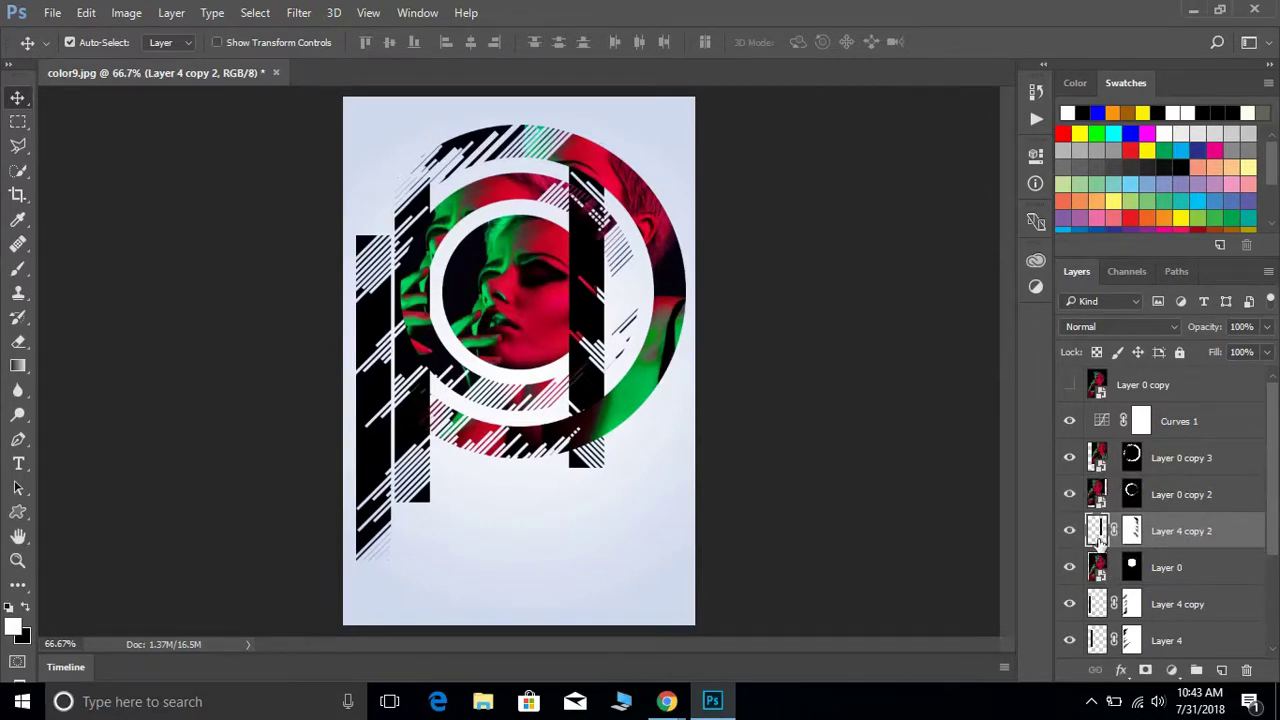
drag(1098, 567, 1096, 484)
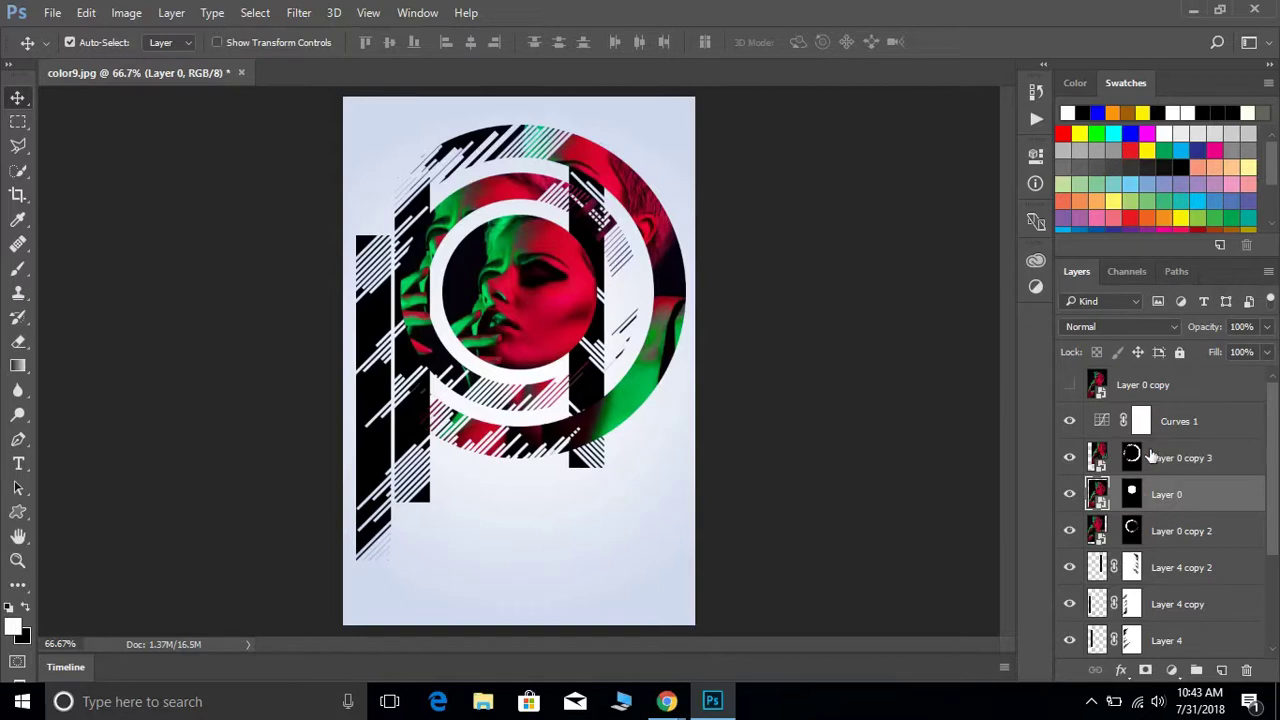
drag(1150, 459, 1137, 600)
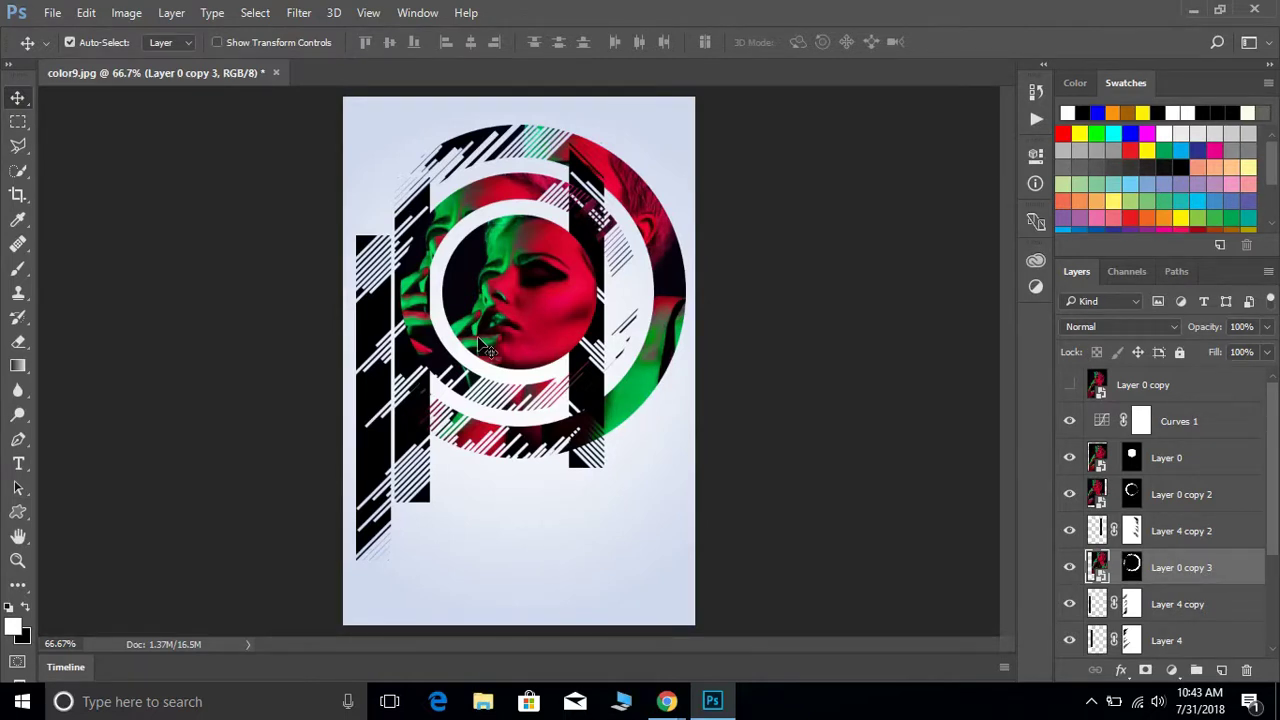
Shift the mask of Layer 0 copy 3 slightly up and right, and move the mask of Layer 0 copy 2 well down.
click(1131, 567)
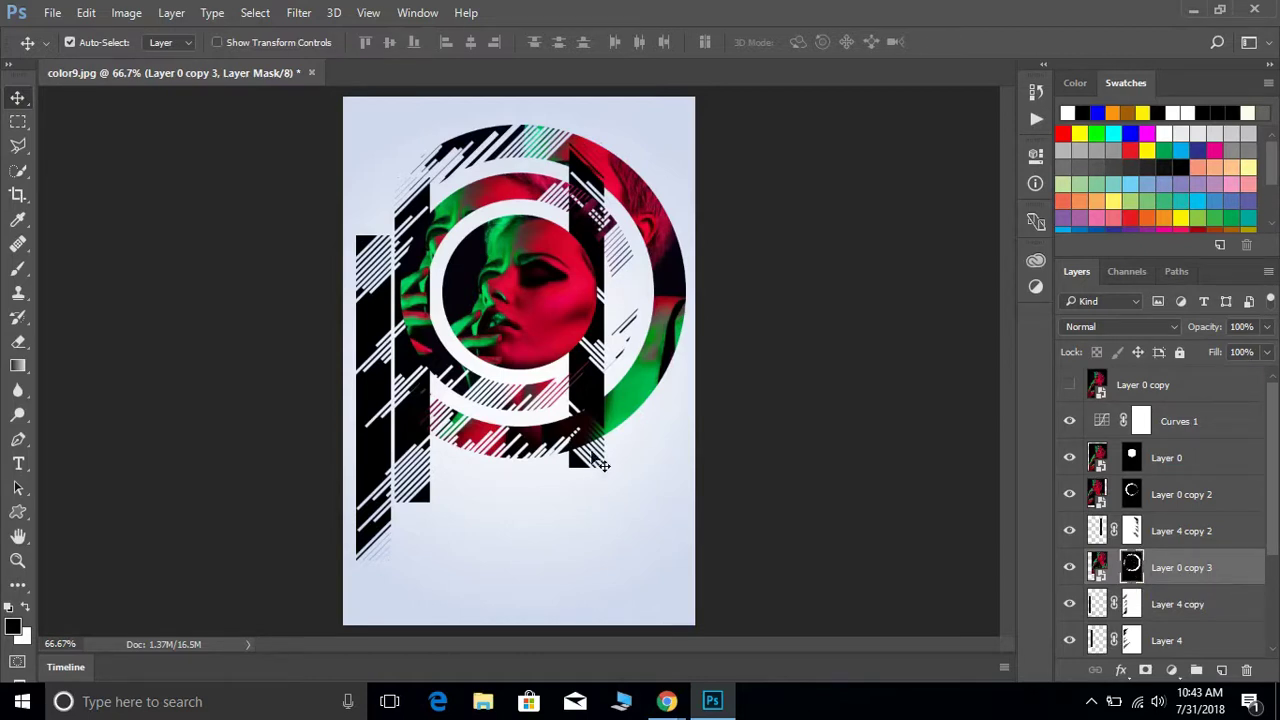
mouse_move(634, 423)
mouse_down()
mouse_move(629, 580)
mouse_move(651, 449)
mouse_move(644, 425)
mouse_move(627, 422)
mouse_move(653, 400)
mouse_move(653, 428)
mouse_move(667, 406)
mouse_move(645, 418)
mouse_move(629, 382)
mouse_move(635, 414)
mouse_move(646, 410)
mouse_up()
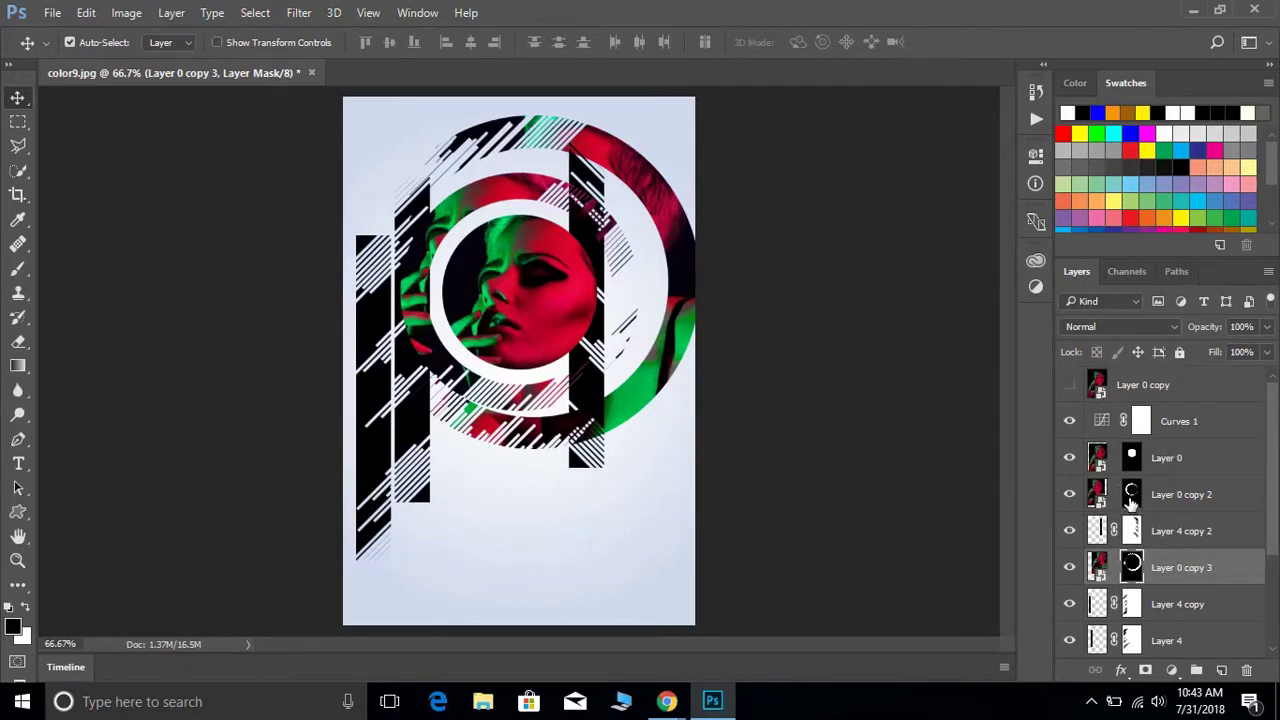
click(1131, 503)
drag(530, 392, 541, 490)
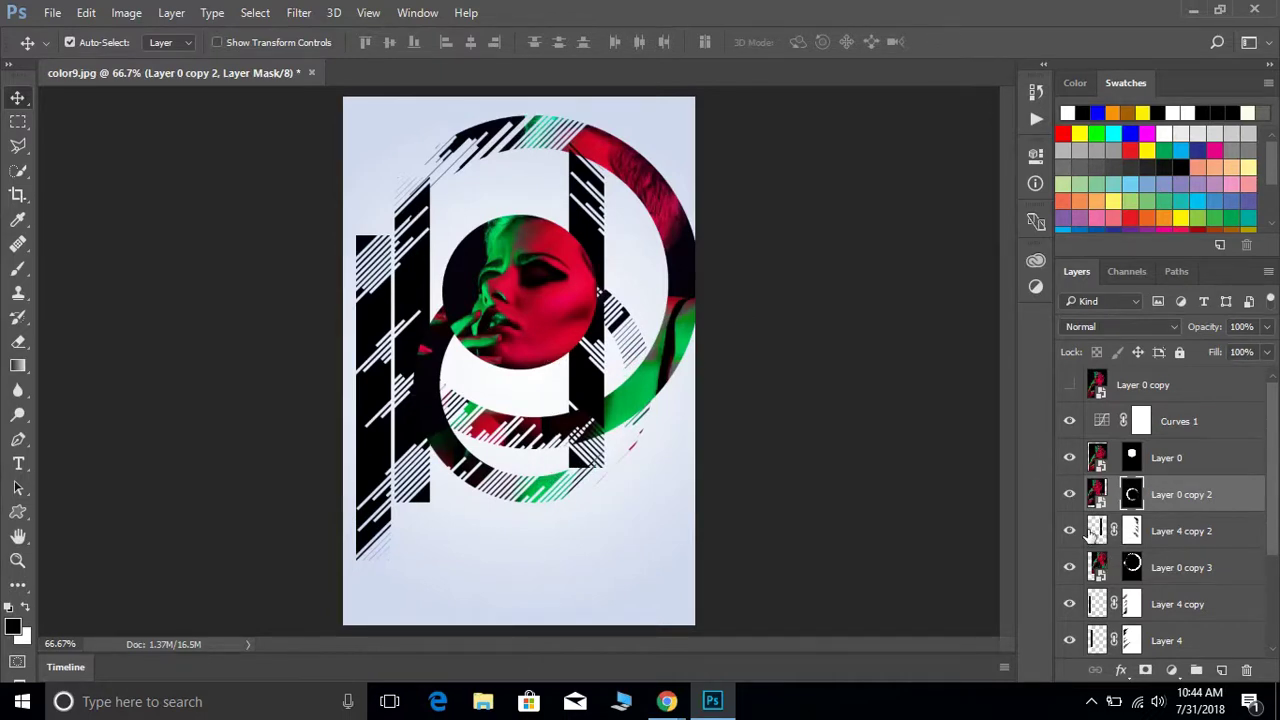